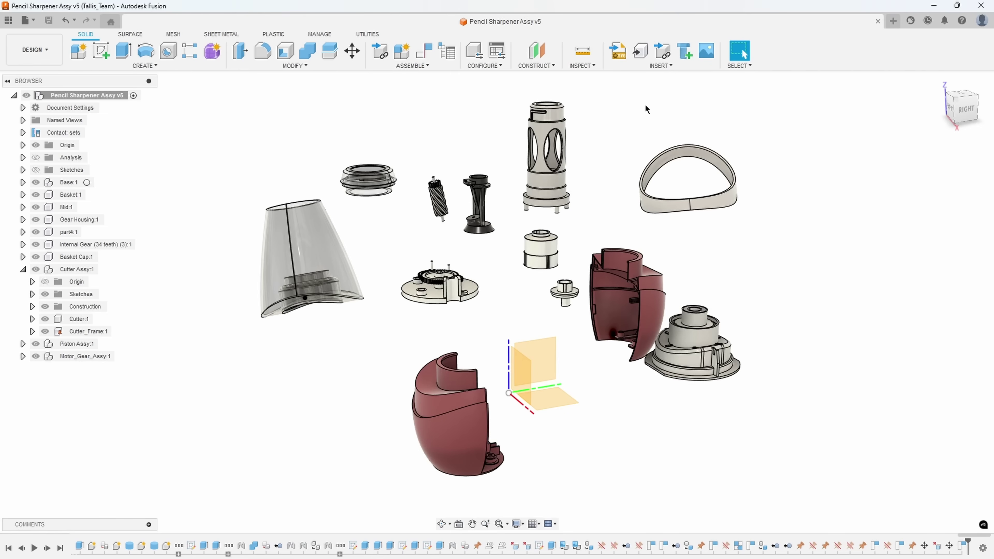
Step: Move the cutter a short distance away from the cutter frame
scroll(656, 244, up, 5)
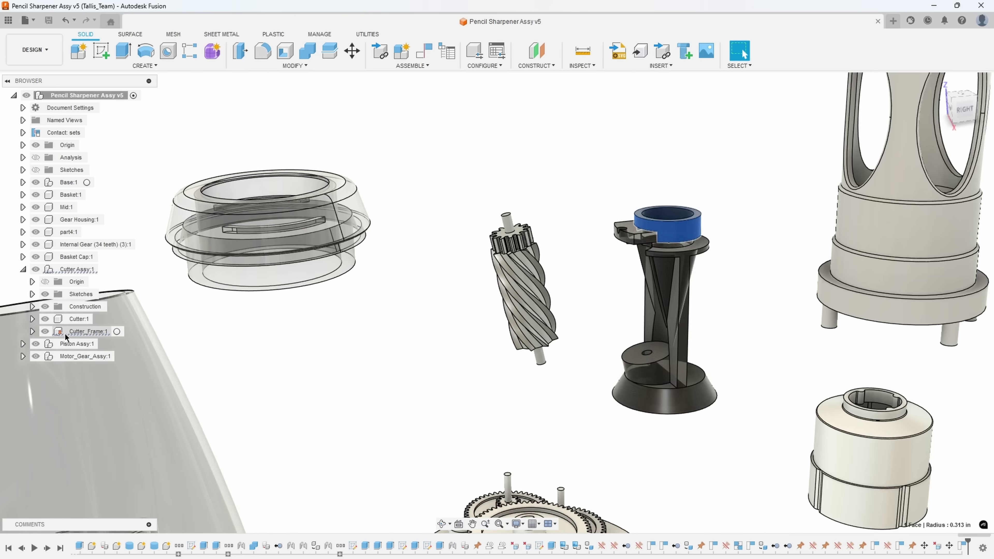
click(606, 196)
key(j)
middle_drag(624, 184, 620, 184)
mouse_move(525, 266)
mouse_down()
mouse_move(535, 247)
mouse_move(508, 259)
mouse_up()
scroll(463, 168, up, 3)
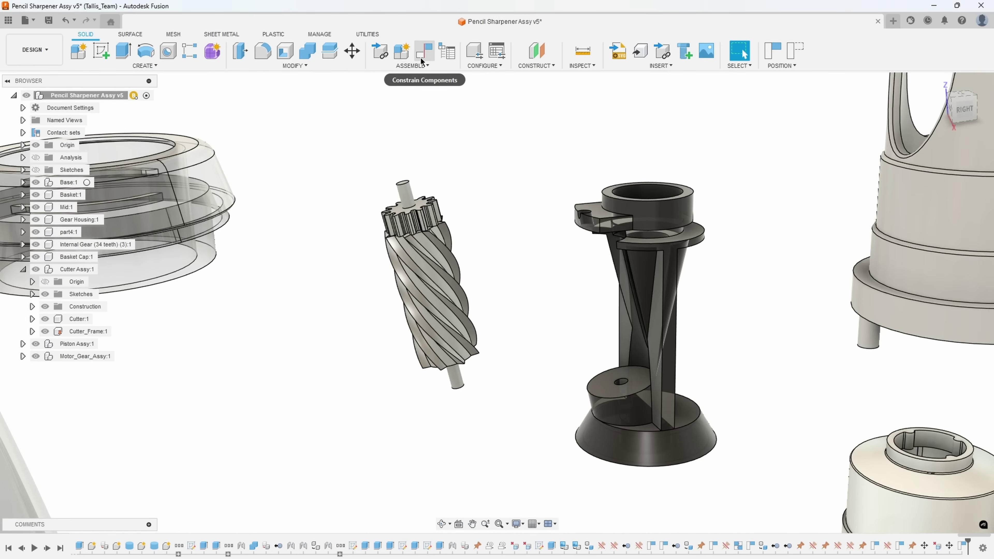
Step: Try aligning the cutter's lower shaft face with the hole face in the frame's lower boss, test its motion, and undo the constraint
click(422, 57)
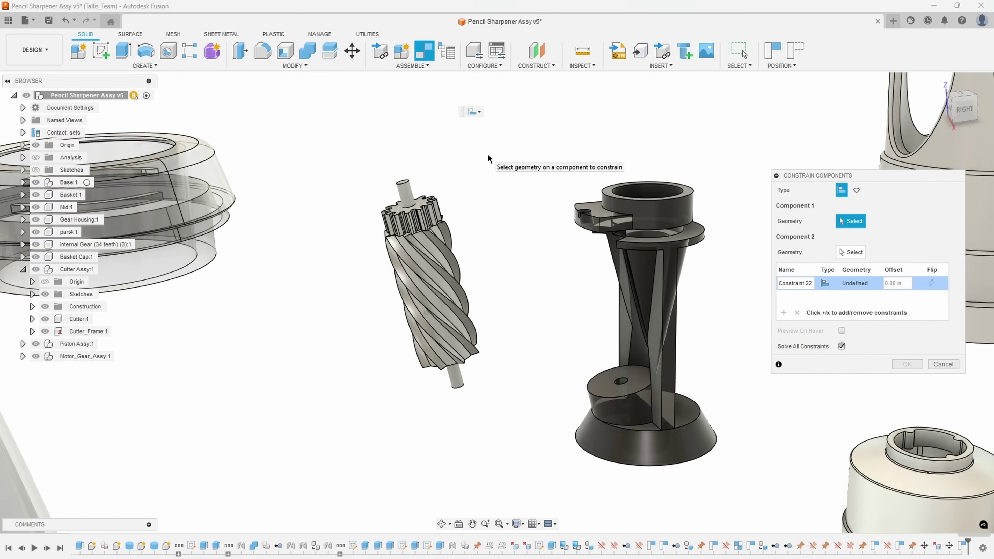
scroll(472, 226, up, 3)
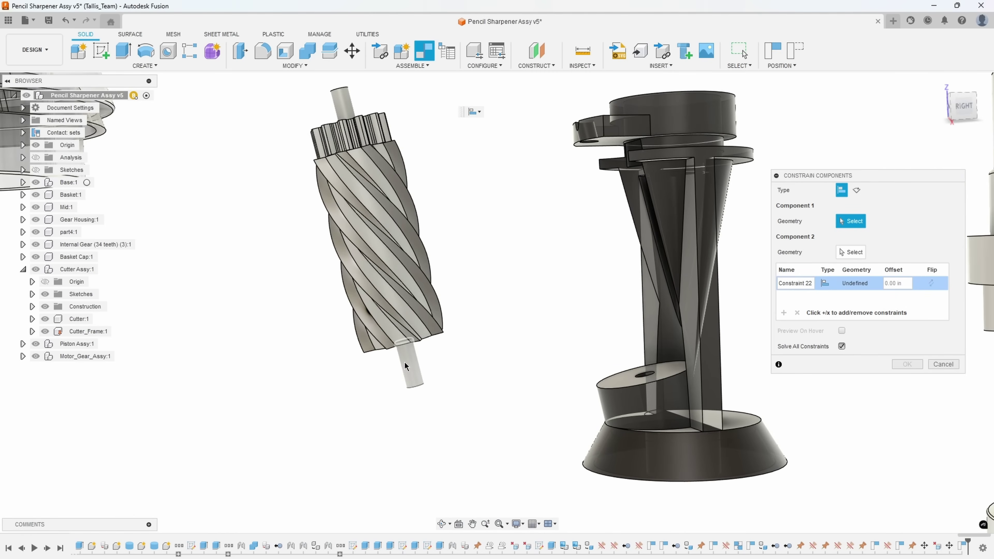
click(404, 361)
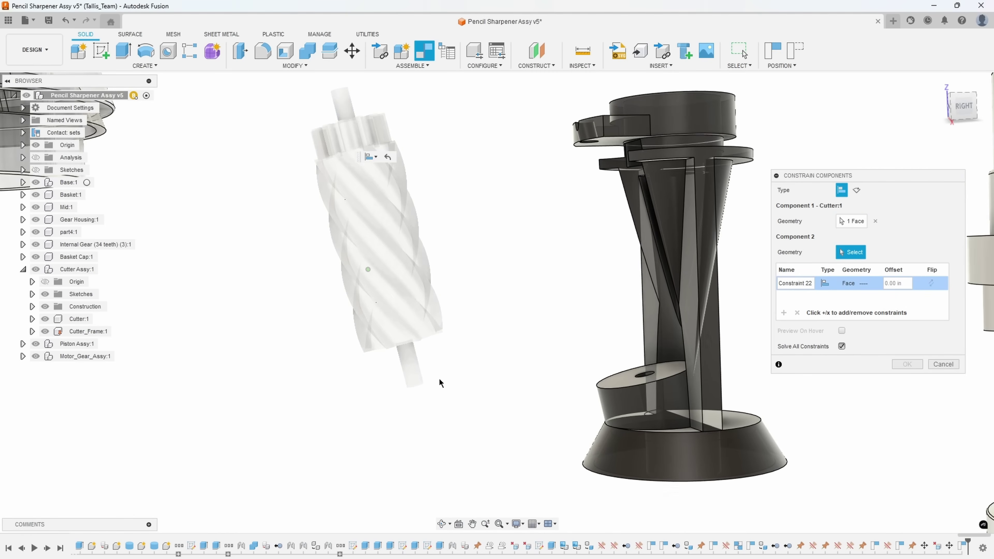
scroll(599, 407, up, 5)
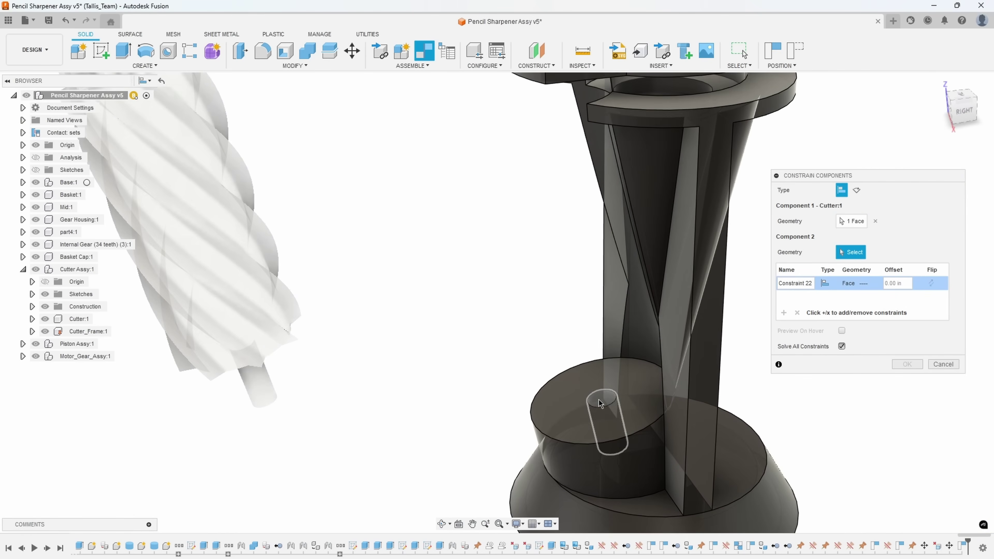
click(600, 403)
scroll(490, 195, down, 5)
shift+middle_drag(489, 191, 506, 178)
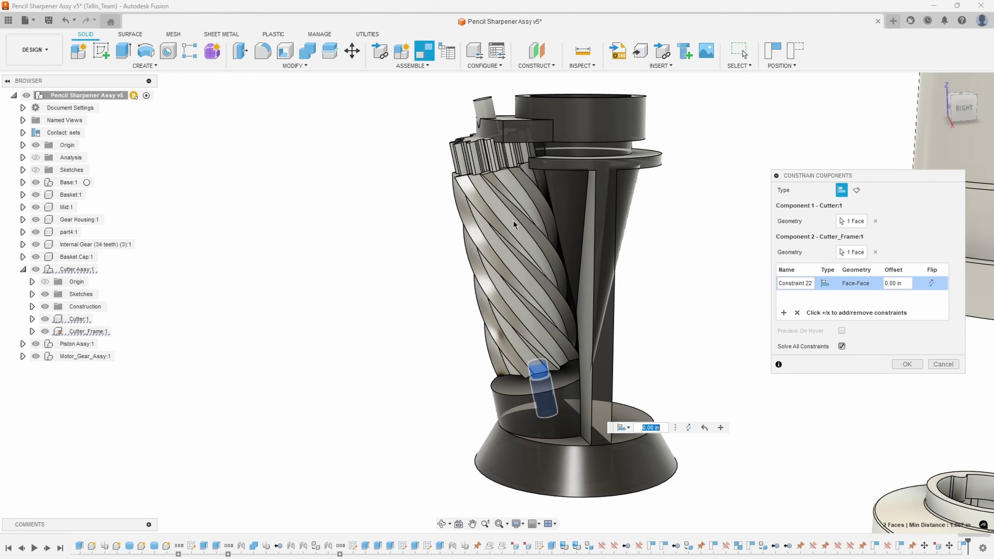
click(907, 364)
drag(517, 277, 431, 293)
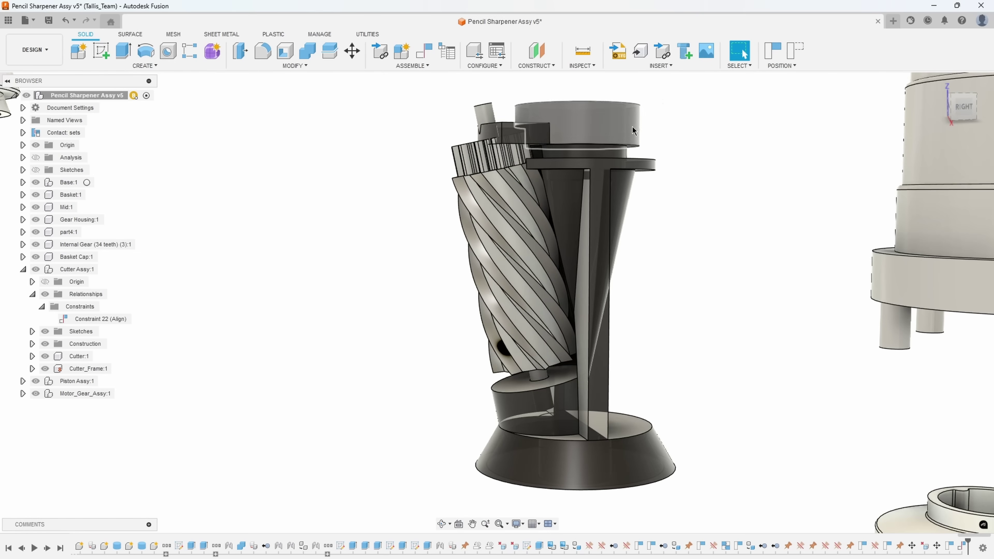
click(66, 20)
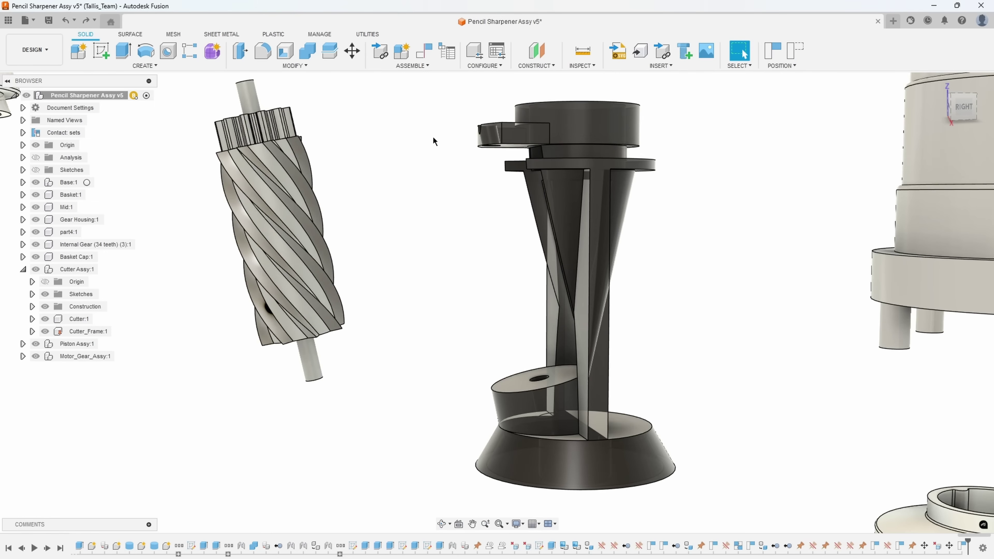
Step: Align the cutter's bottom face with the top face of the cutter frame's lower boss at 0.00 in offset
click(424, 52)
shift+middle_drag(344, 329, 297, 330)
click(297, 323)
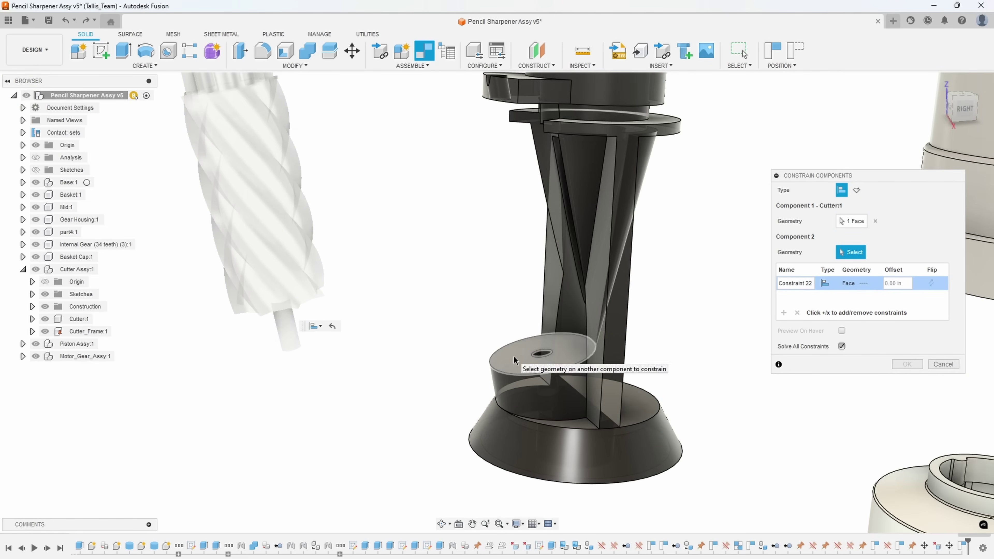
click(514, 360)
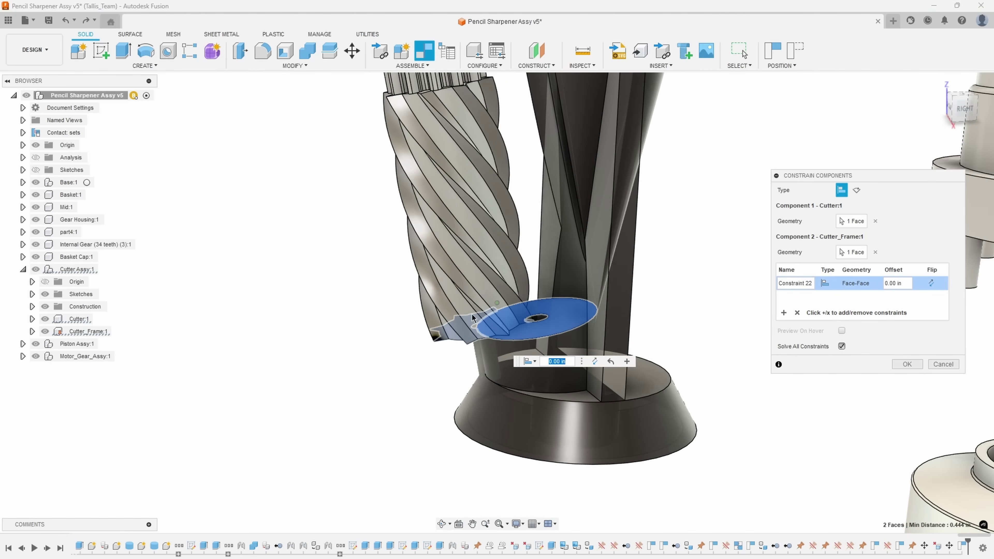
click(915, 369)
Step: Test how the cutter slides across the boss face, and undo both the move and the face constraint
drag(415, 258, 413, 285)
shift+middle_drag(450, 438, 408, 409)
scroll(470, 377, up, 1)
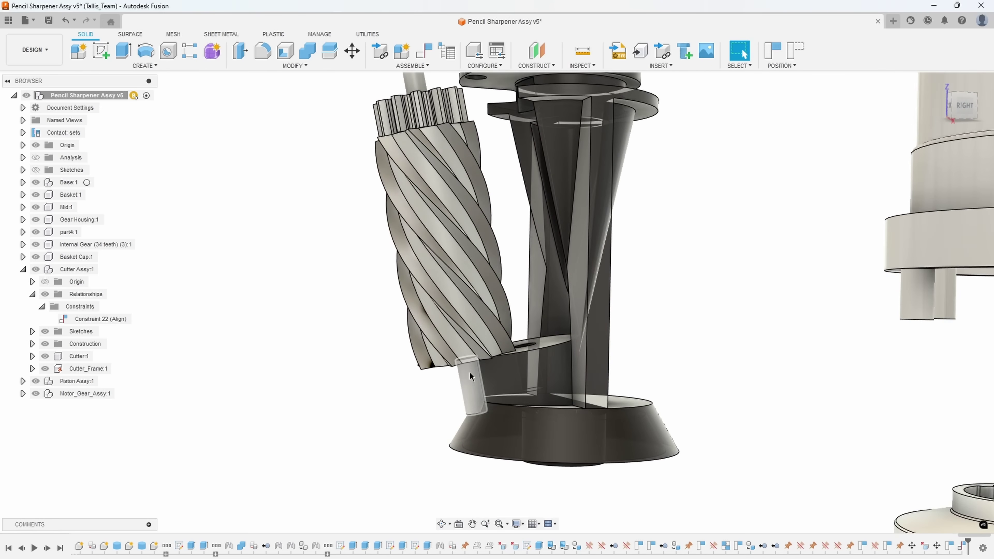
shift+middle_drag(369, 269, 425, 310)
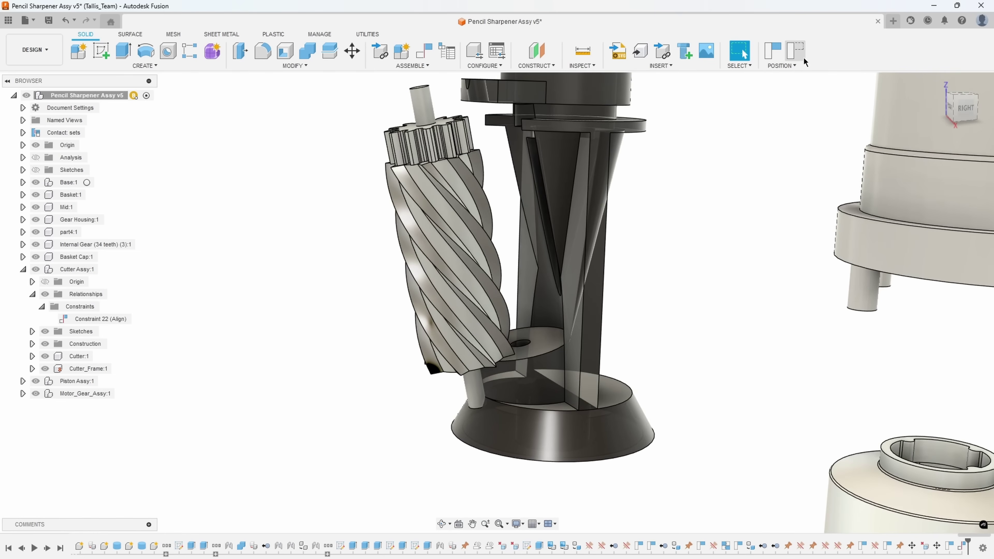
click(64, 21)
click(64, 21)
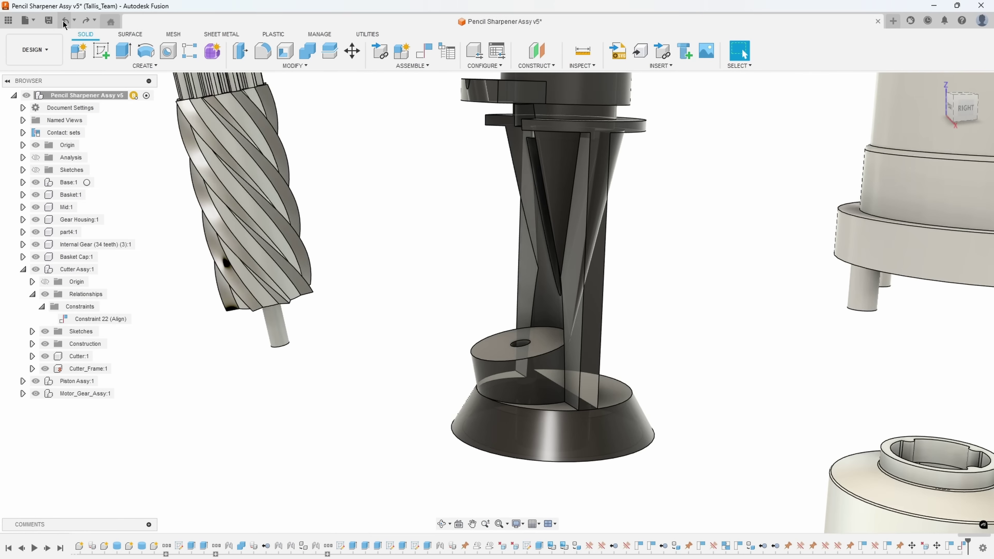
Step: Constrain the cutter's bottom face flush to the top face of the cutter frame's boss as the first of several constraints
click(420, 52)
shift+middle_drag(332, 395, 301, 328)
scroll(301, 329, up, 1)
click(290, 309)
shift+middle_drag(497, 275, 520, 372)
click(520, 374)
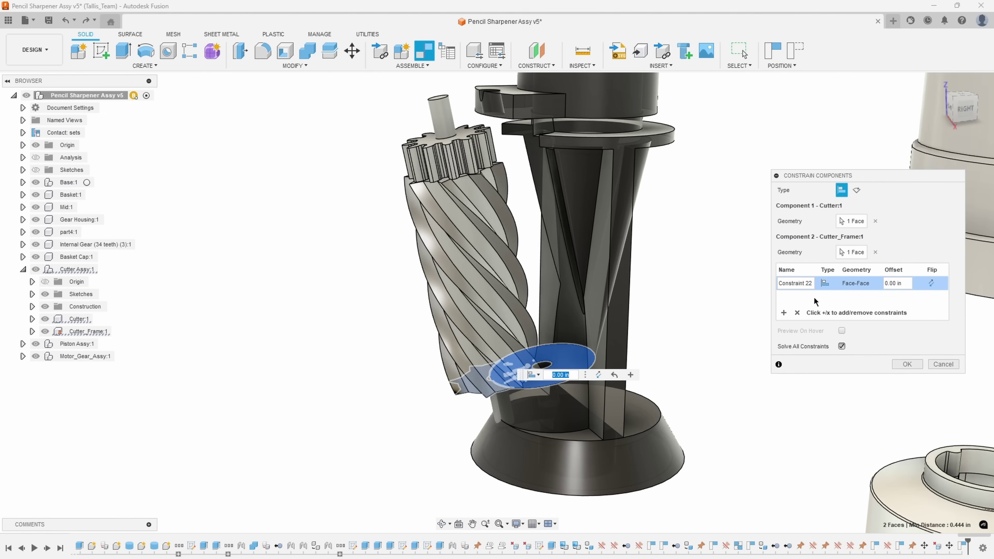
Step: Add a second face-to-face constraint aligning the cutter's lower shaft with the boss hole at 0.00 in offset
click(784, 313)
scroll(526, 381, up, 5)
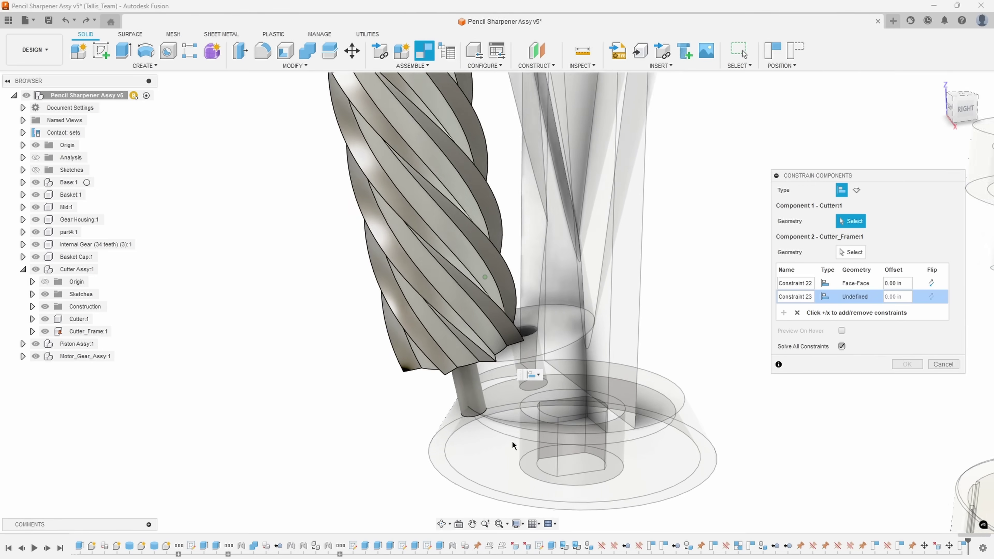
click(437, 364)
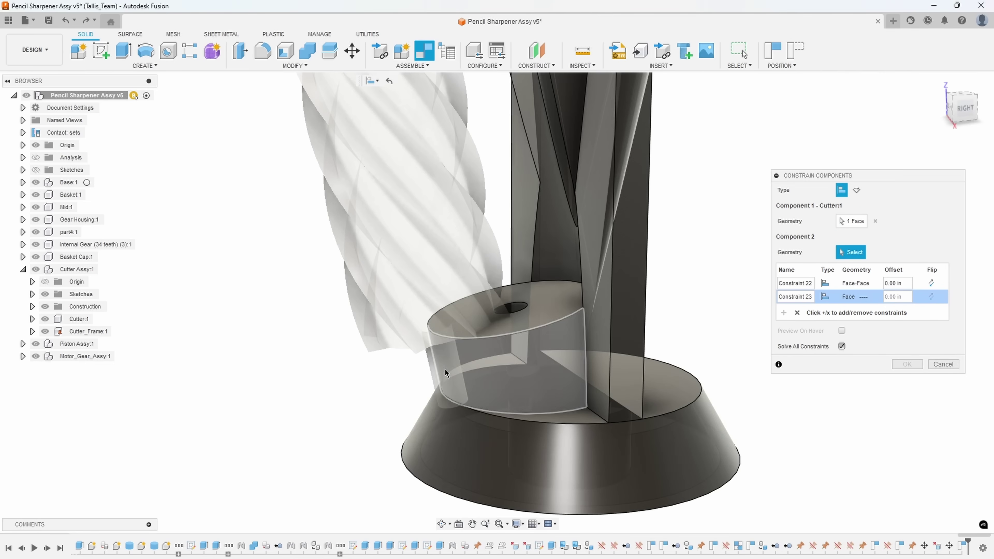
click(493, 325)
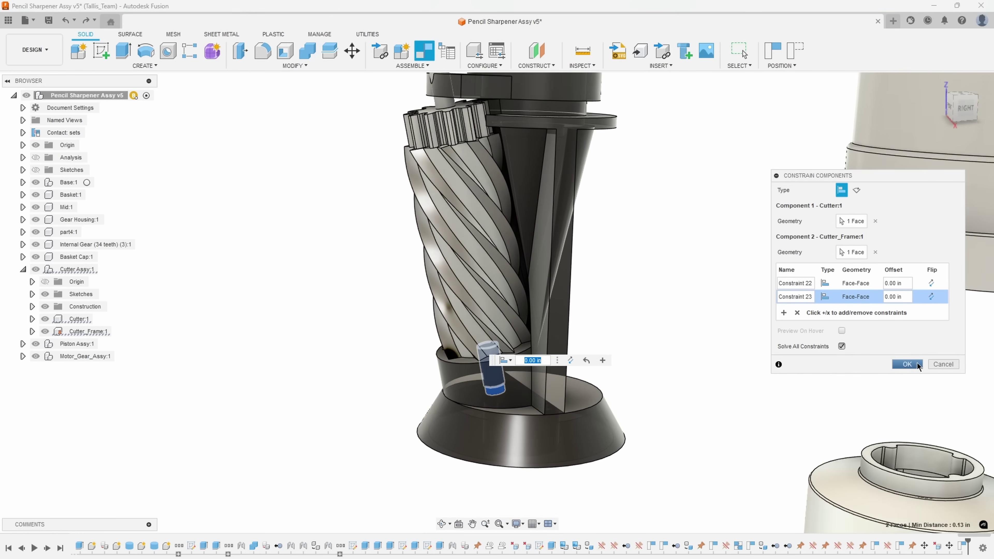
click(908, 365)
Step: Test the cutter's rotation in the frame, and undo the move and the two-constraint set
drag(472, 283, 542, 337)
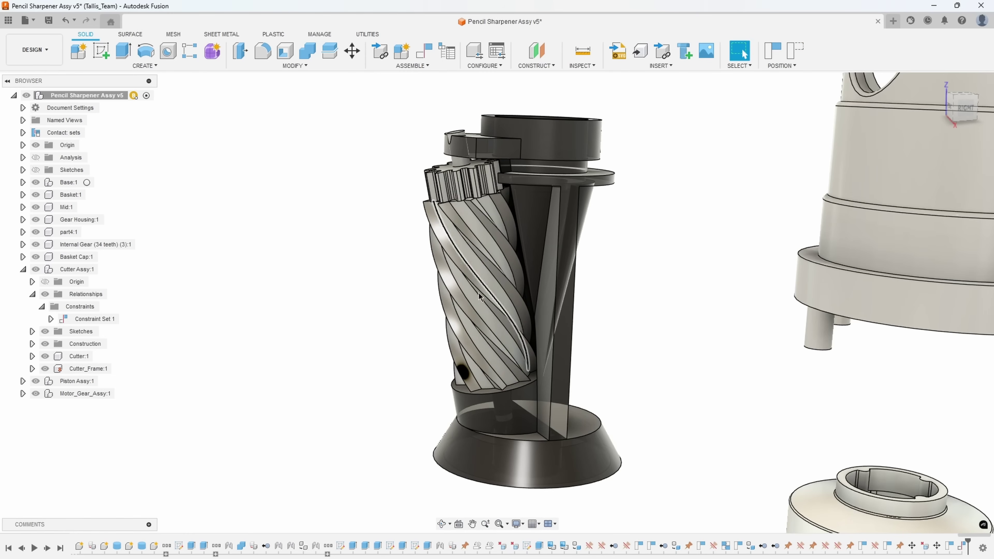
scroll(454, 344, up, 3)
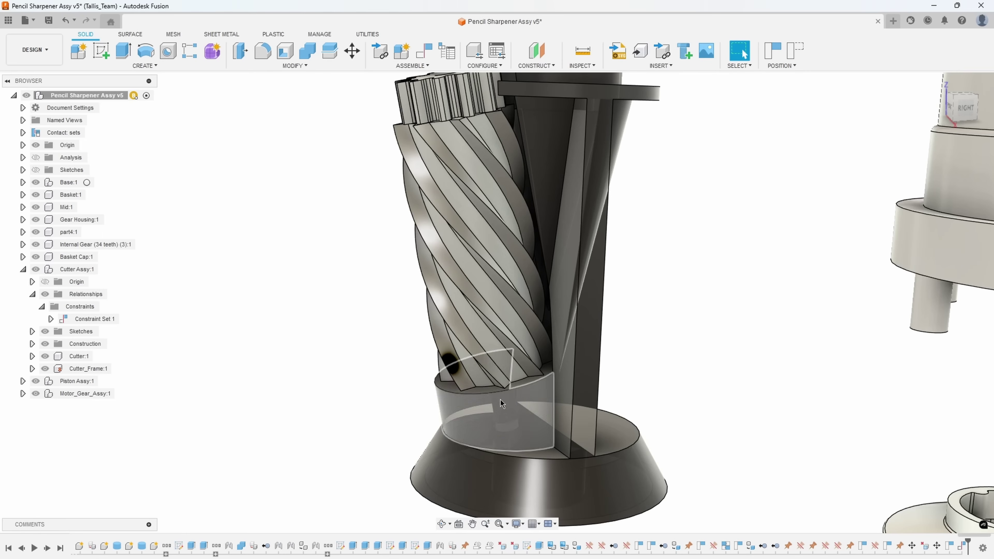
scroll(497, 305, down, 2)
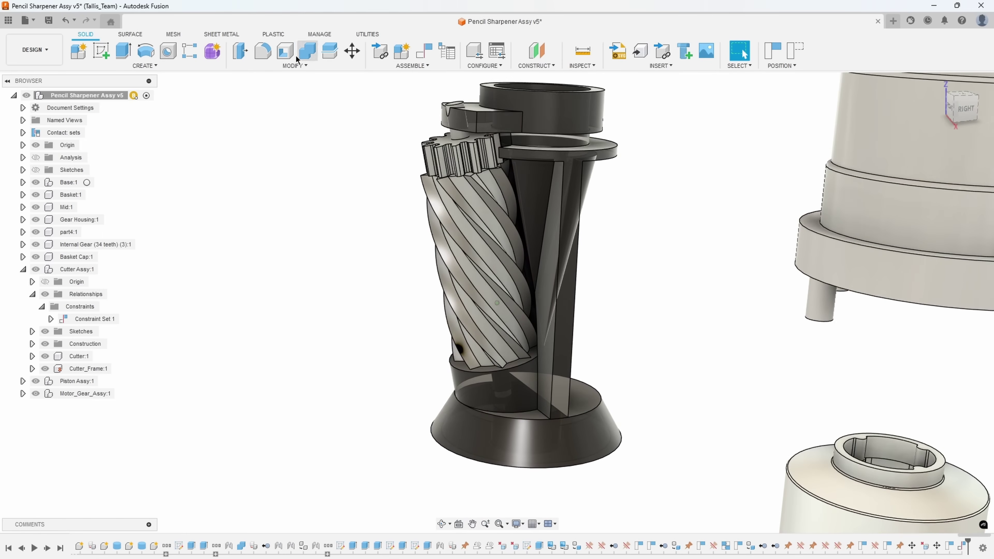
click(66, 21)
click(64, 23)
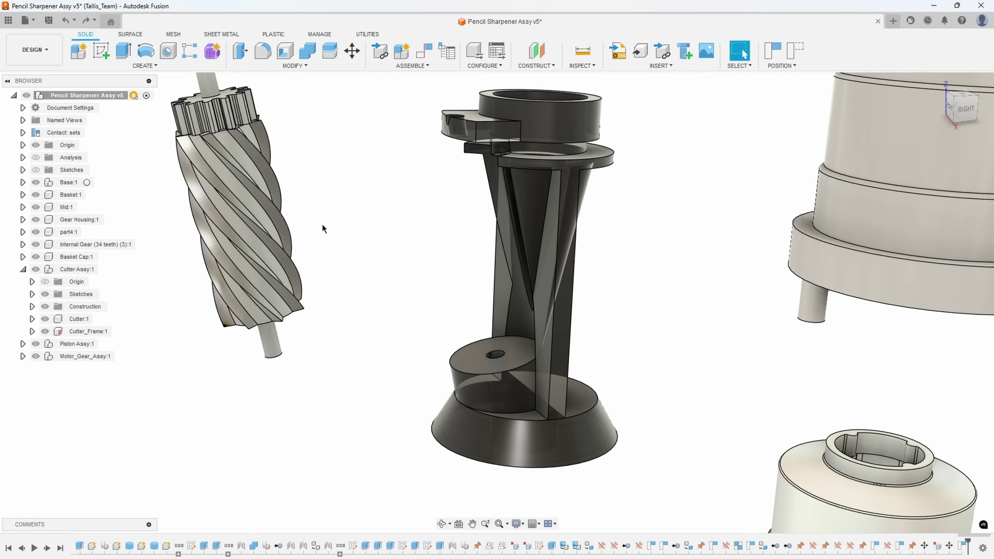
Step: Align the circular edge at the base of the cutter's lower shaft with the boss hole's top edge at 0.00 in offset
click(423, 55)
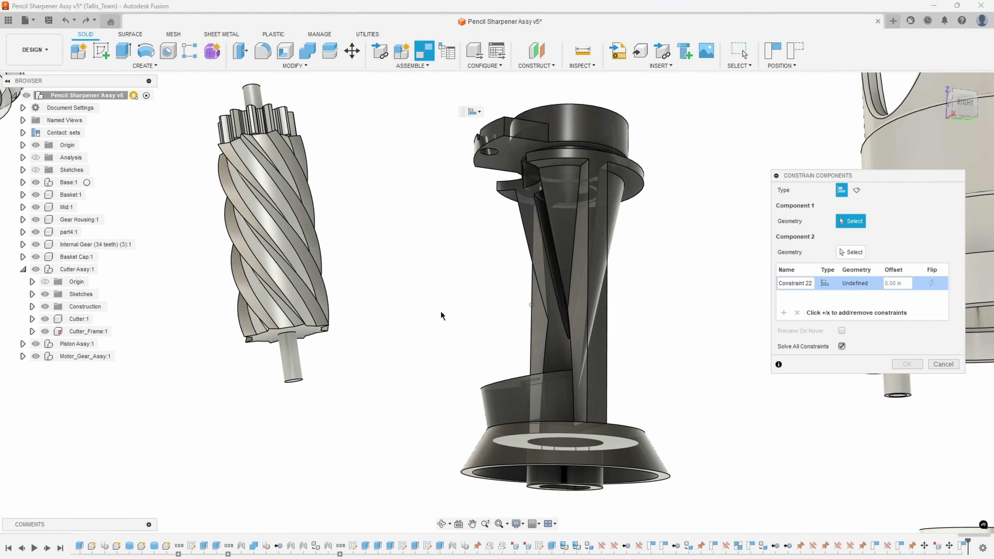
scroll(336, 352, up, 5)
click(271, 314)
scroll(451, 422, down, 4)
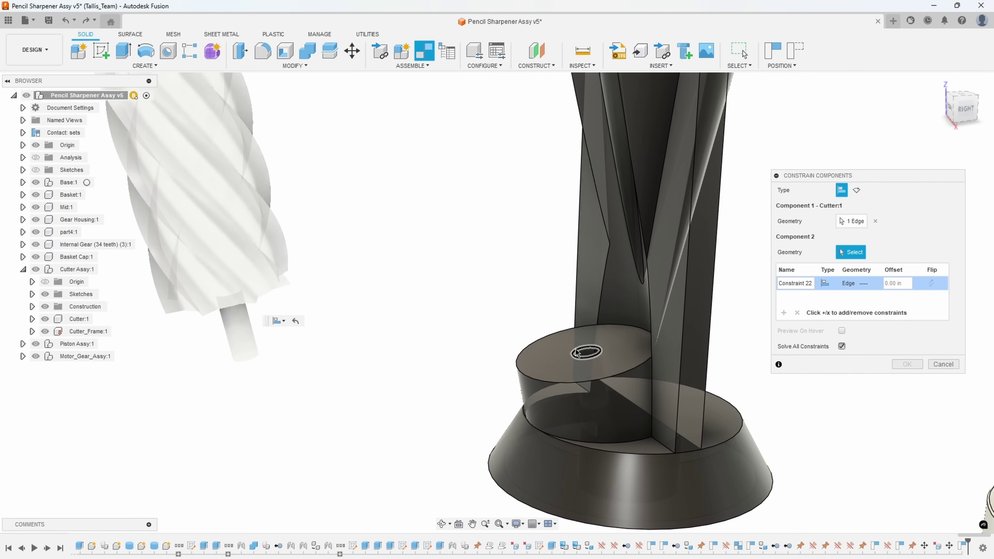
click(576, 353)
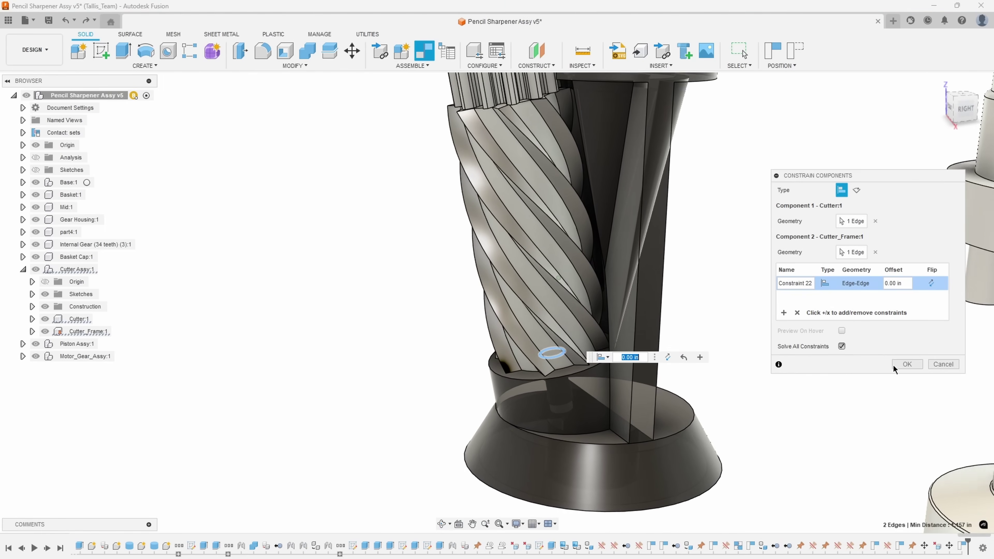
click(907, 365)
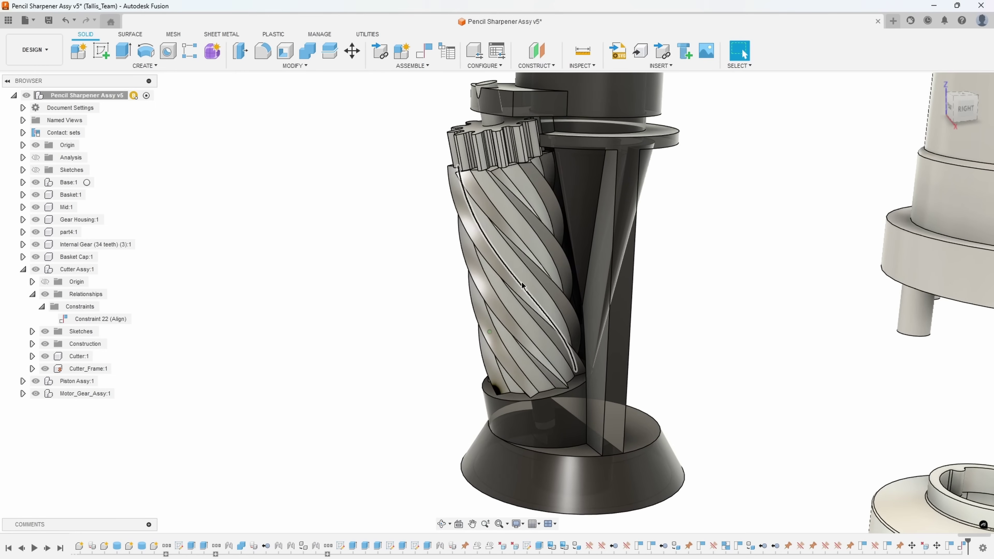
Step: Test the cutter's rotation about its shaft under the edge constraint, and revert its position
drag(508, 277, 527, 299)
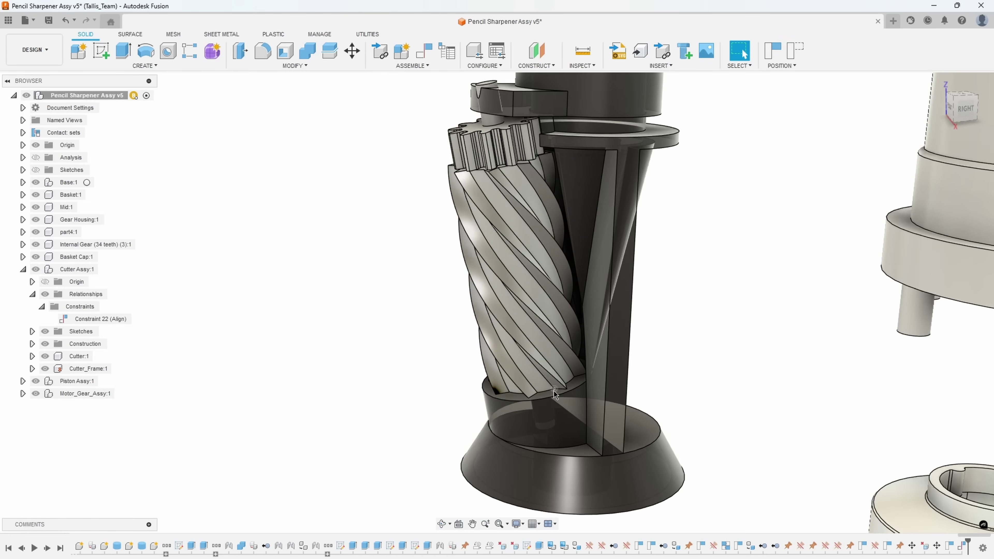
scroll(555, 394, down, 3)
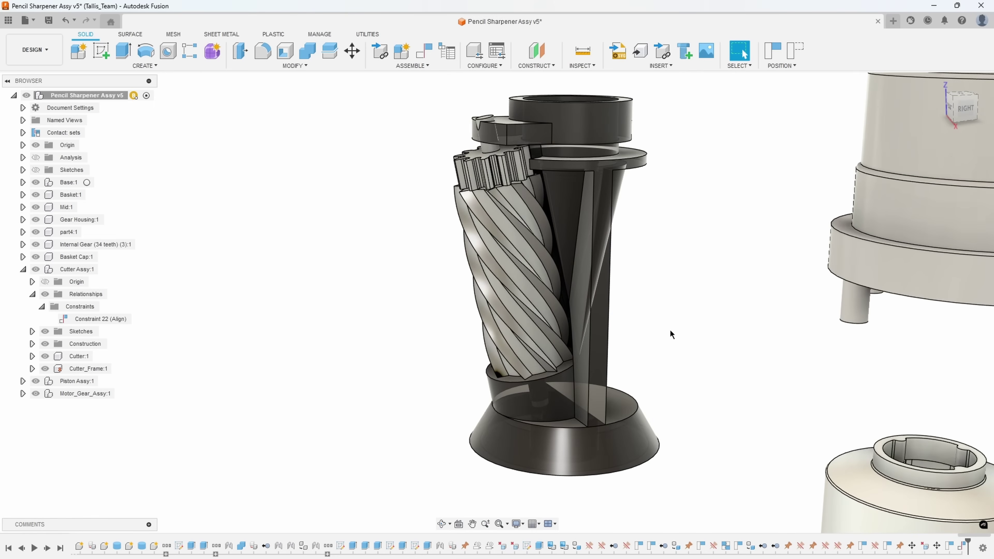
scroll(670, 331, down, 1)
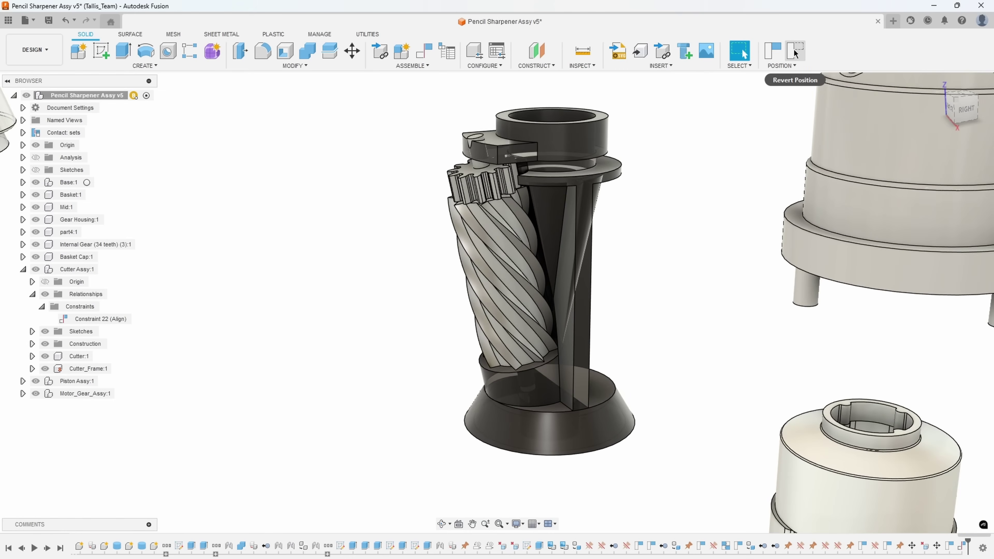
scroll(610, 305, down, 5)
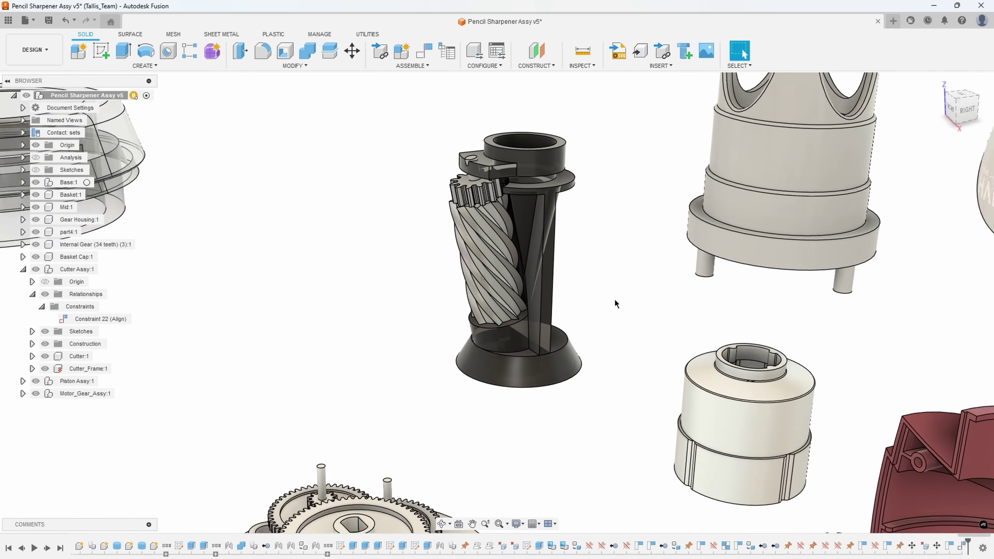
Step: Align the underside face of the base-with-floor shell with the assembly's origin XY plane at 0.00 in offset
scroll(604, 318, down, 8)
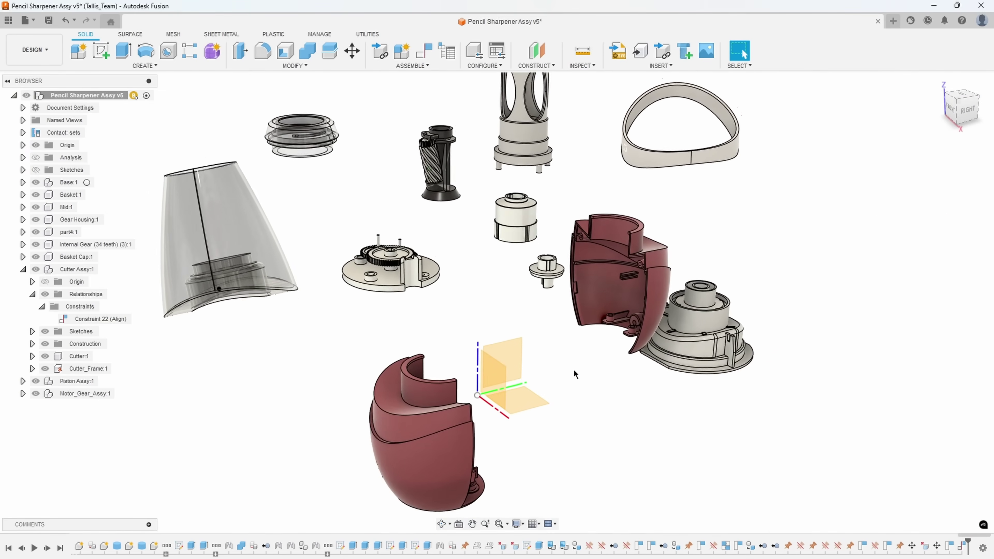
shift+middle_drag(603, 390, 597, 421)
scroll(597, 424, up, 2)
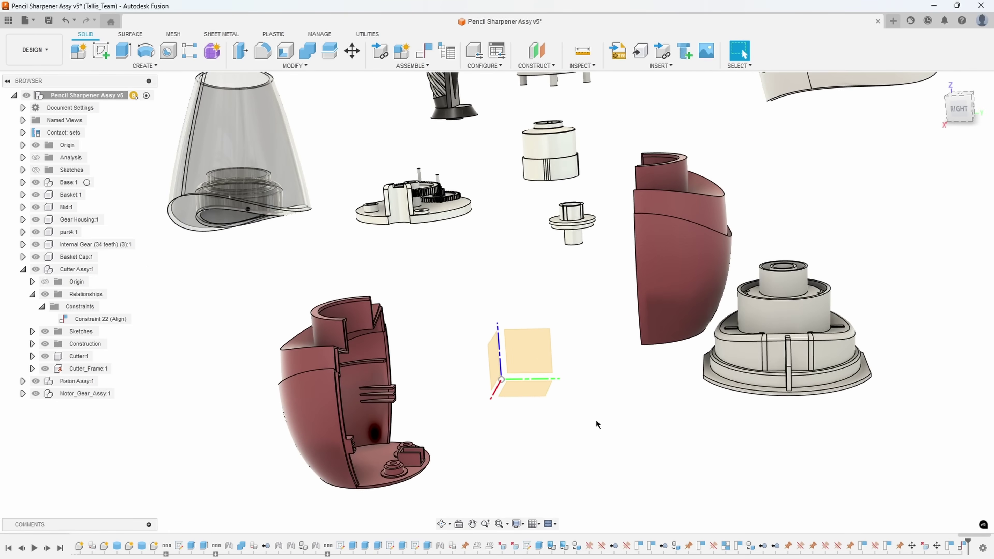
scroll(597, 425, up, 4)
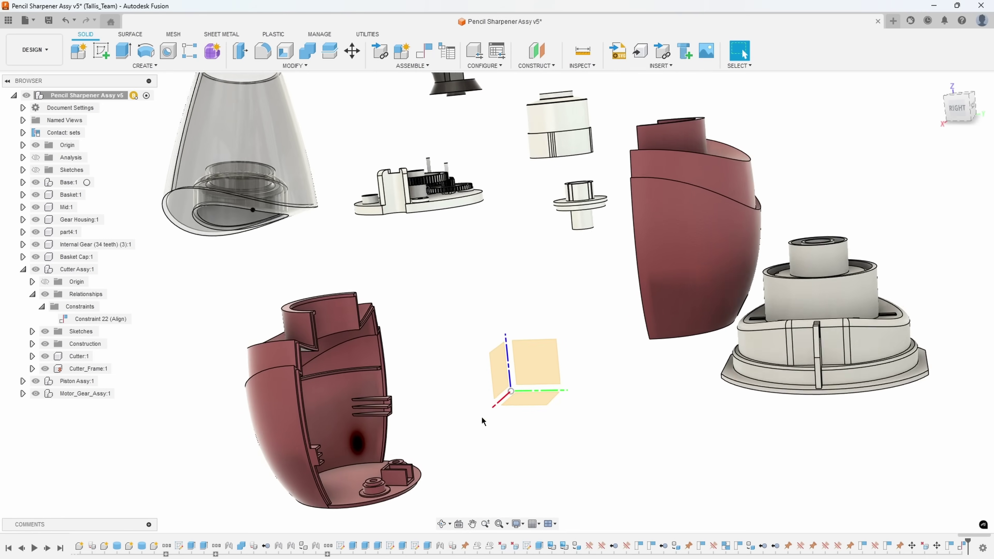
scroll(557, 427, down, 1)
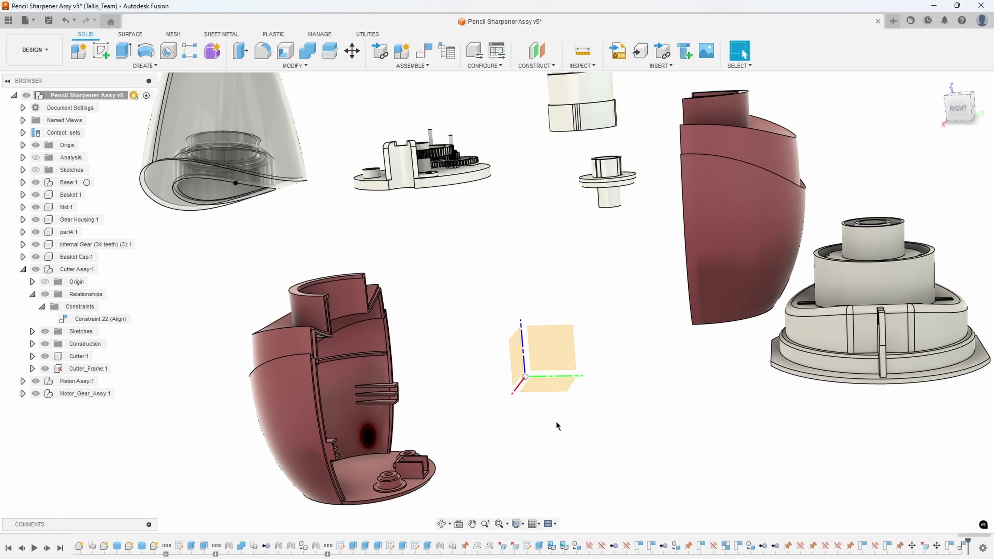
click(424, 50)
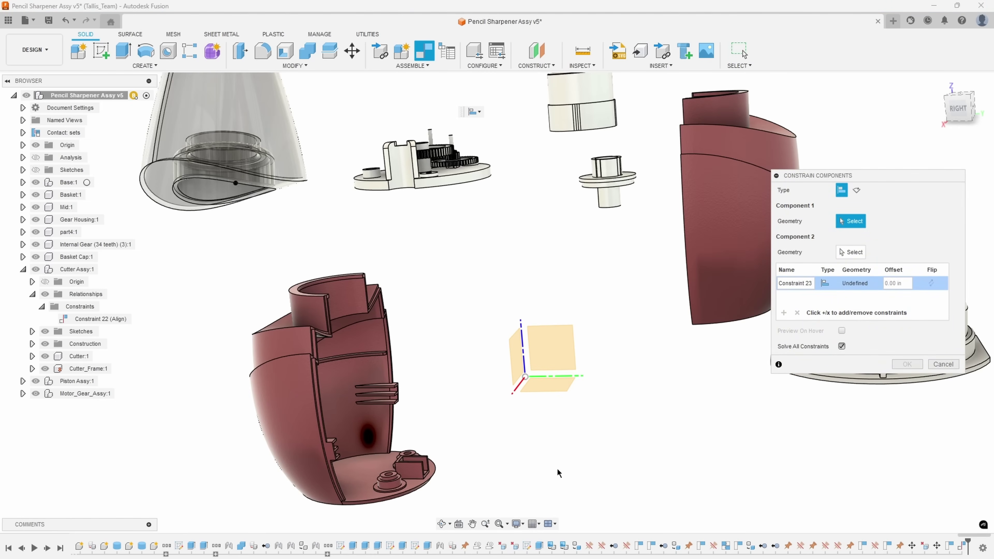
scroll(556, 473, up, 5)
click(307, 314)
shift+middle_drag(313, 319, 549, 341)
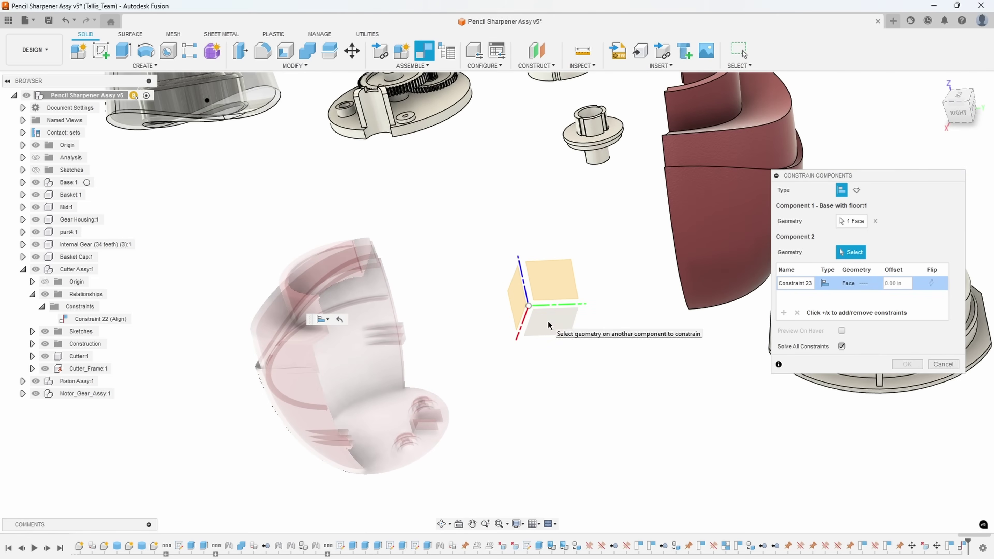
click(549, 324)
shift+middle_drag(603, 493, 292, 356)
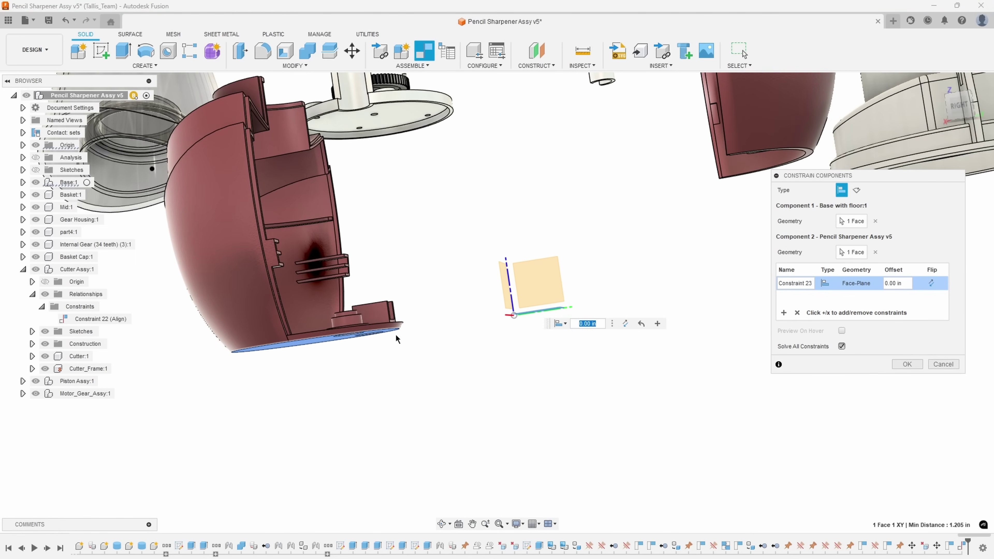
shift+middle_drag(548, 315, 527, 428)
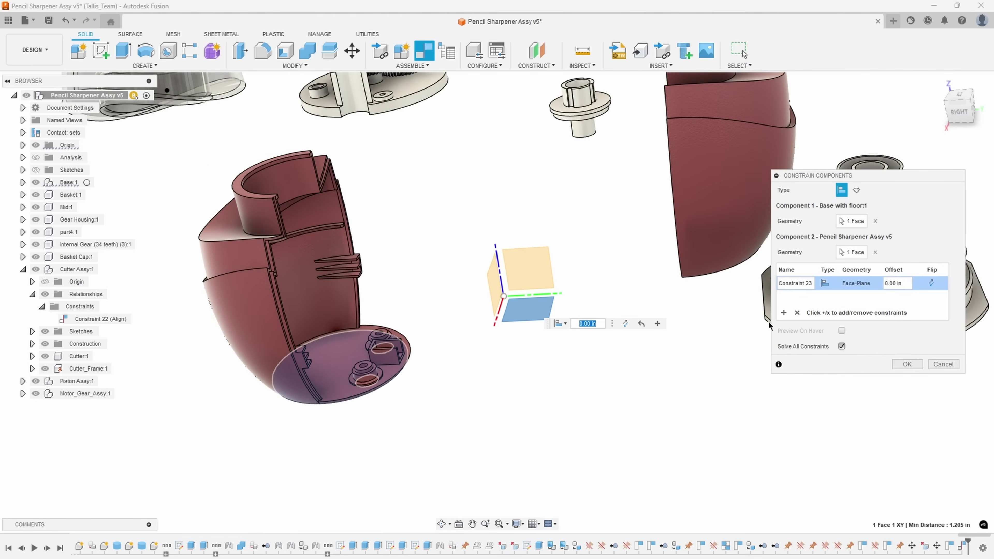
Step: Add a second constraint aligning the circular edge of the shell's underside with the origin point at 0.00 in offset, and finish the set
click(783, 313)
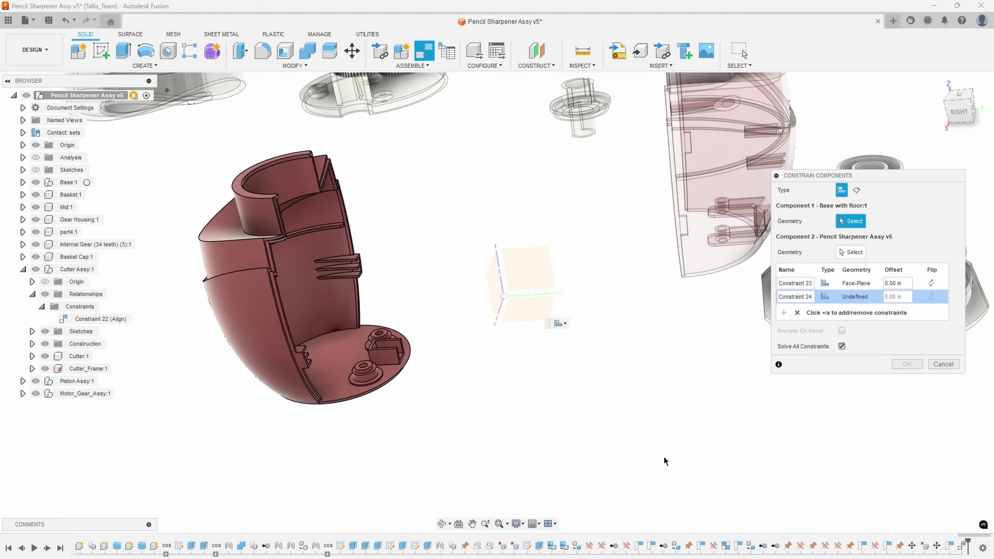
shift+middle_drag(572, 460, 279, 335)
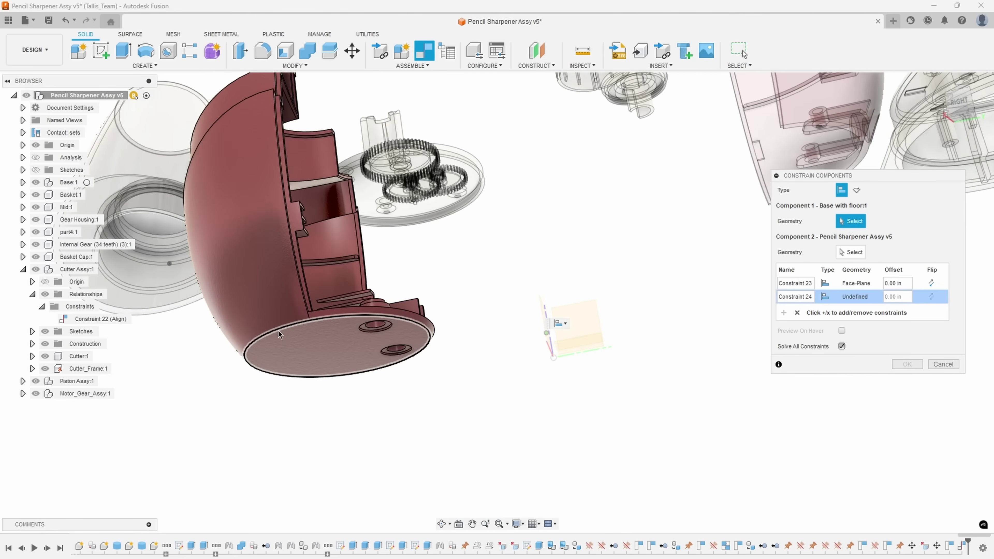
click(279, 332)
shift+middle_drag(415, 426, 532, 330)
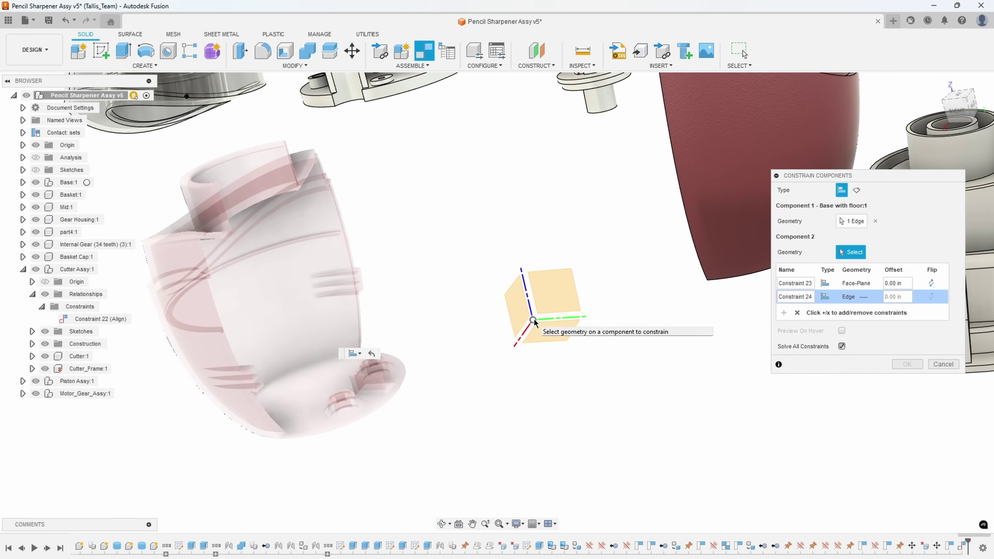
click(533, 320)
scroll(532, 417, up, 5)
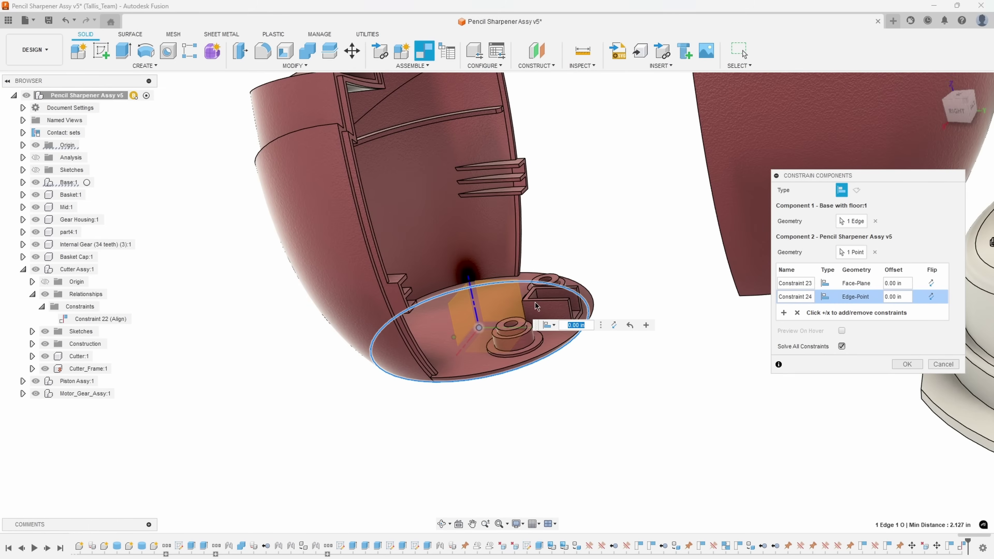
shift+middle_drag(461, 301, 509, 372)
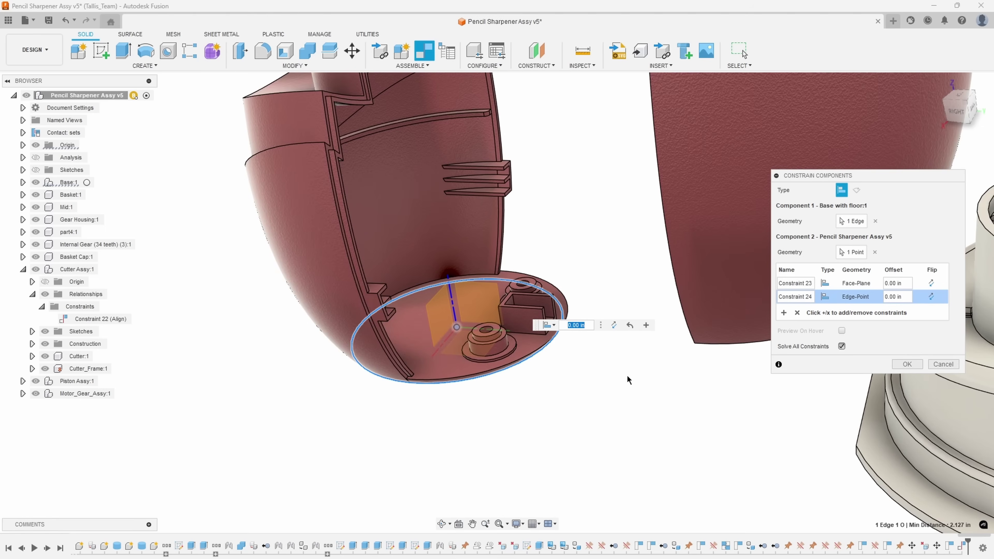
click(904, 365)
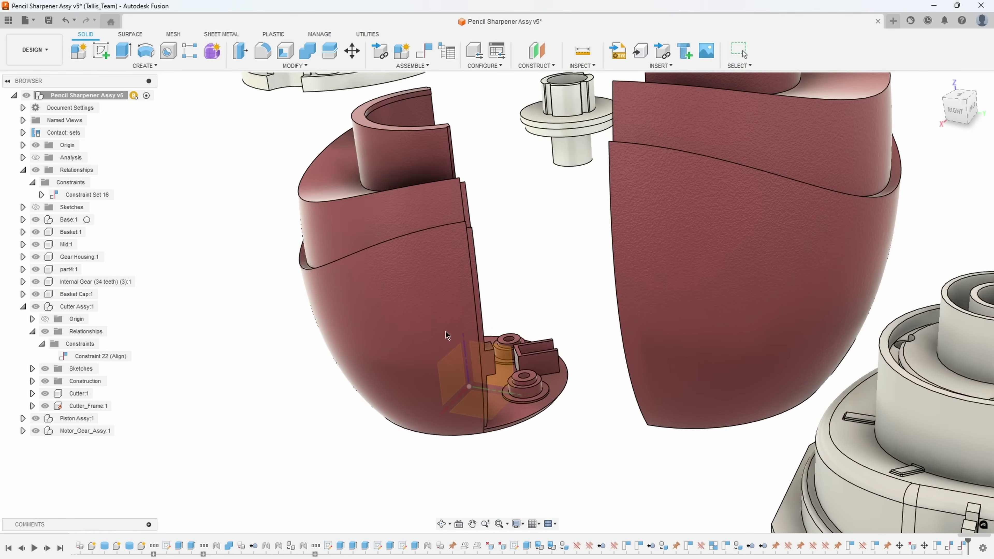
Step: Test the base-with-floor shell's remaining rotation about the vertical axis and examine its floor alignment at the origin
drag(290, 331, 326, 320)
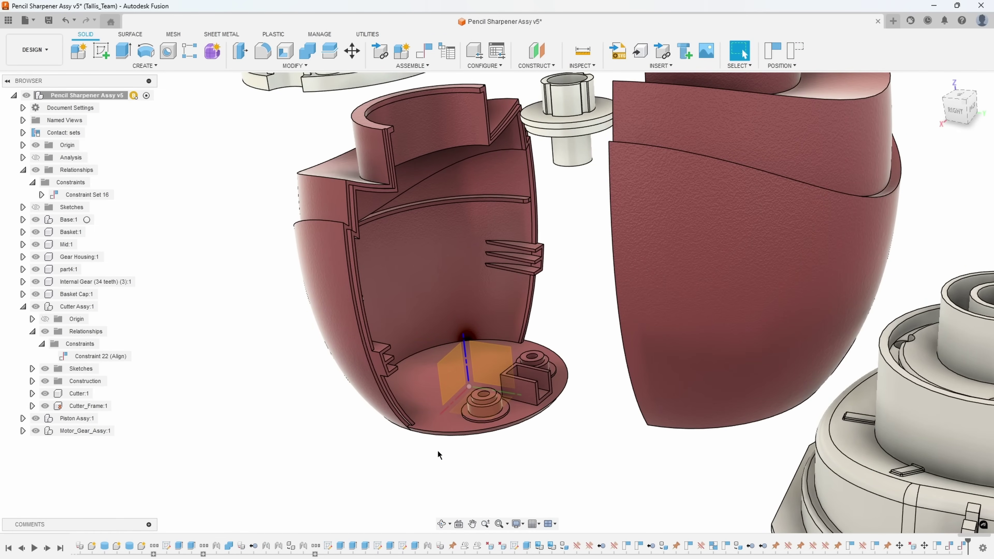
shift+middle_drag(465, 467, 450, 450)
shift+middle_drag(445, 410, 370, 446)
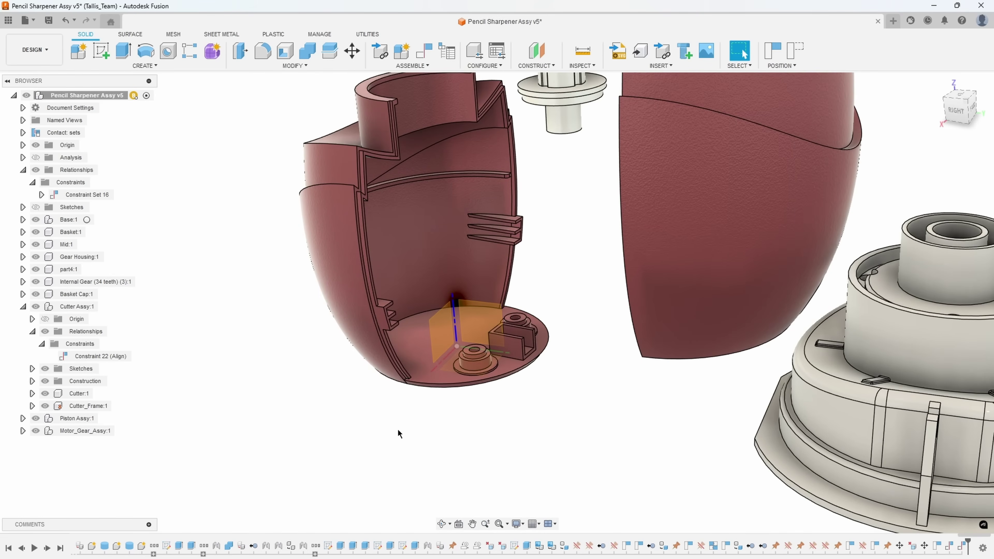
scroll(243, 456, up, 2)
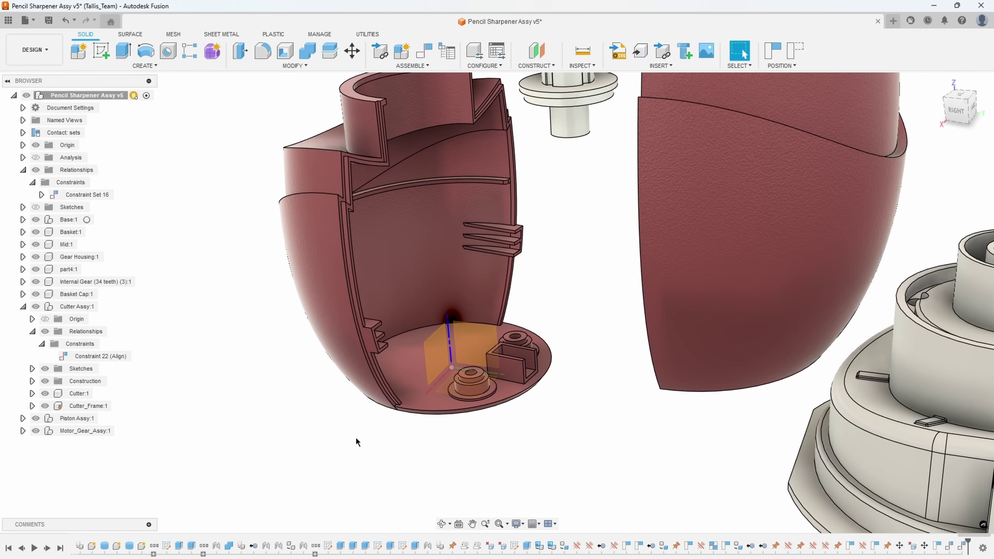
shift+middle_drag(503, 410, 435, 289)
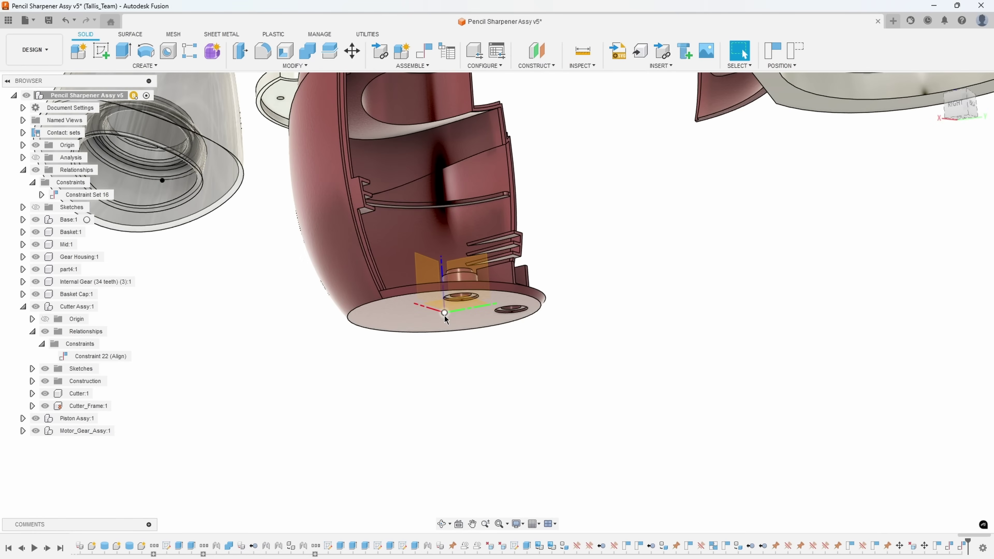
shift+middle_drag(445, 290, 357, 392)
drag(329, 349, 305, 347)
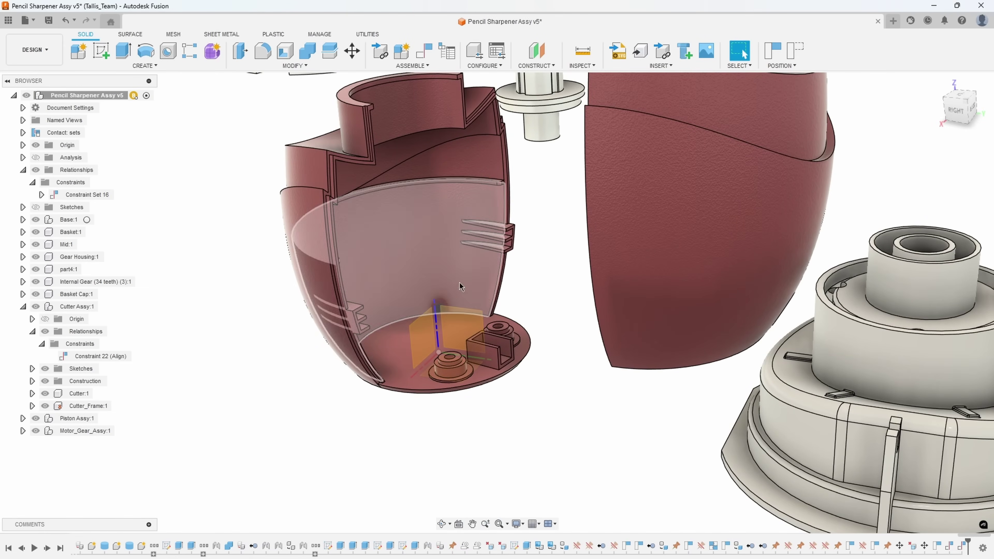
shift+middle_drag(414, 418, 407, 450)
drag(354, 370, 321, 356)
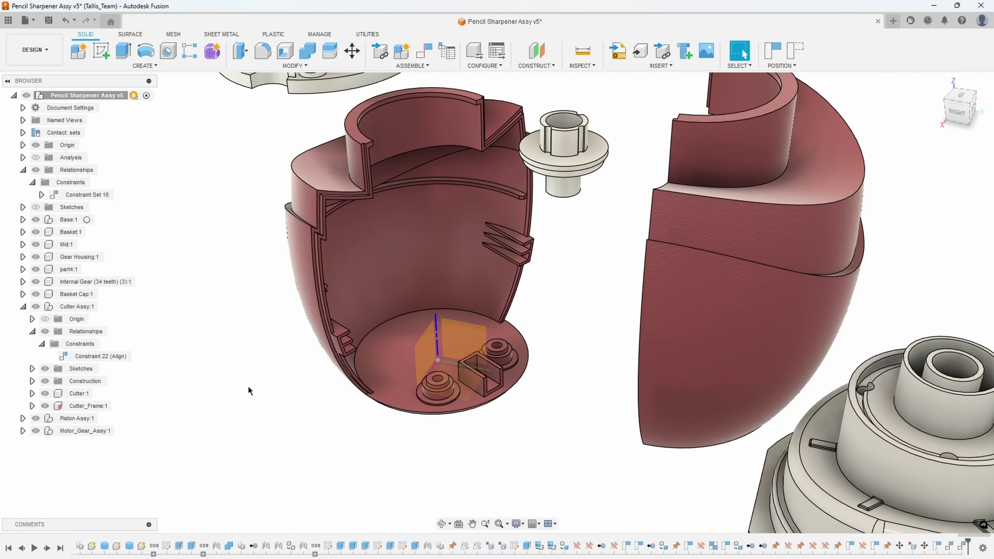
Step: Edit the shell's constraint set to add a 0.0 deg angle constraint between the floor bracket's inner face and the origin XZ plane
click(95, 195)
right_click(94, 195)
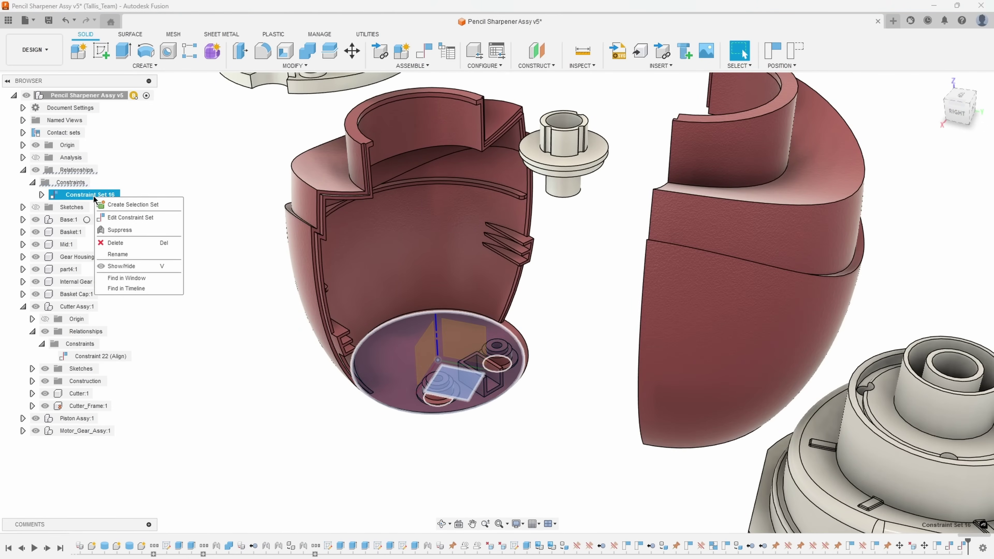
click(118, 217)
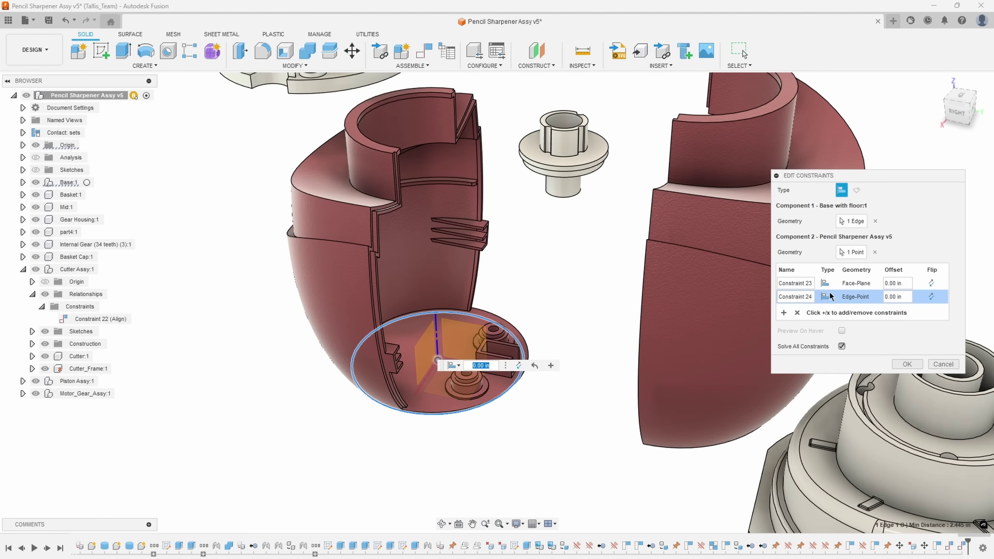
click(783, 313)
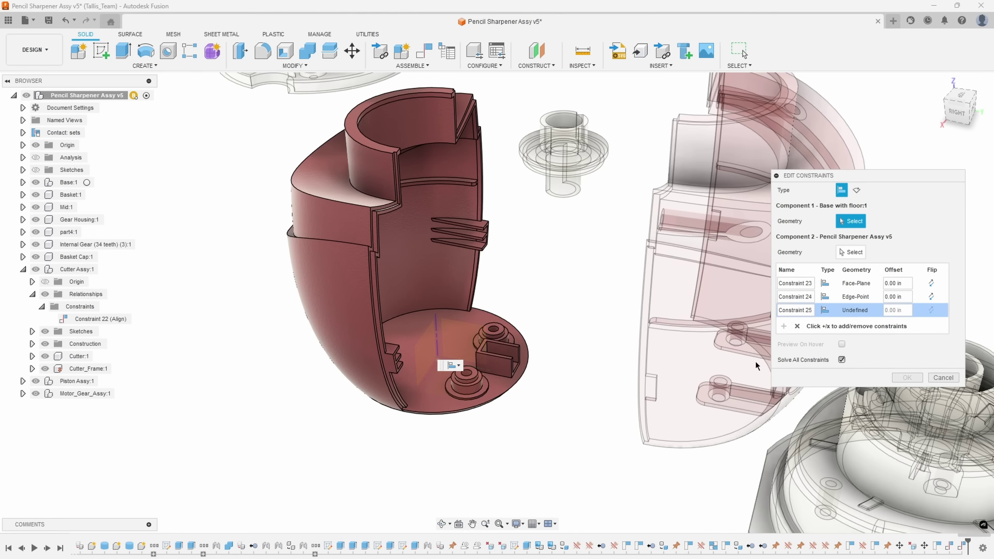
scroll(511, 395, up, 6)
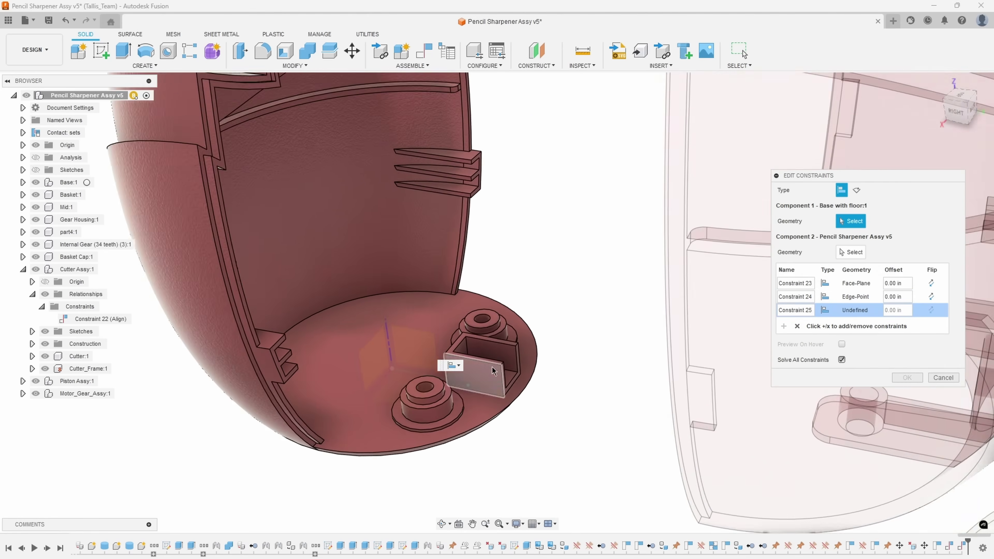
click(461, 332)
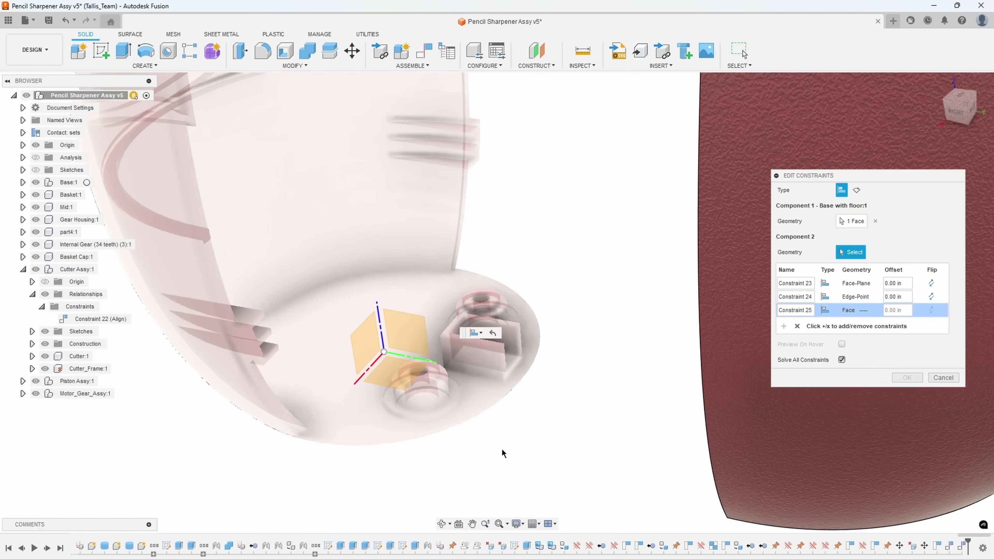
click(367, 344)
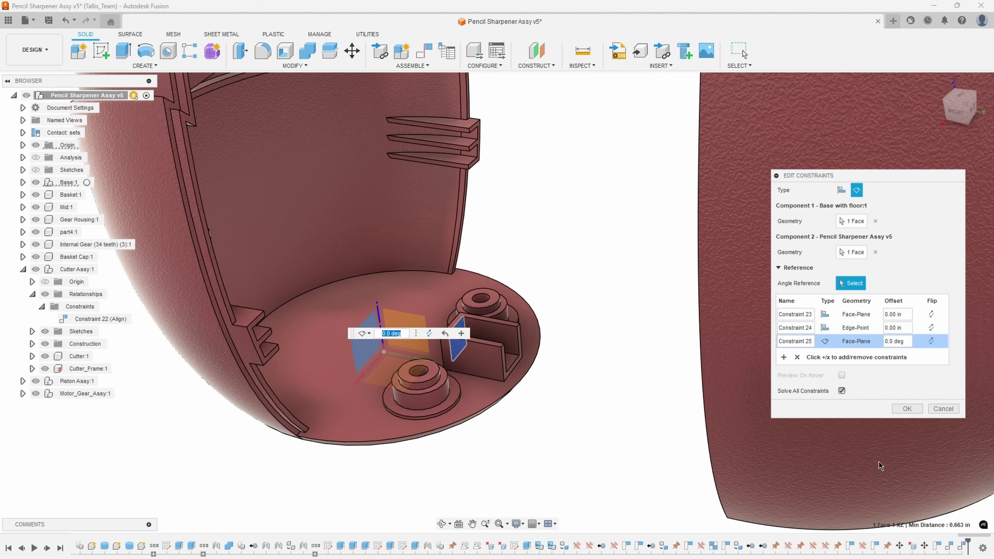
click(906, 408)
scroll(490, 453, down, 3)
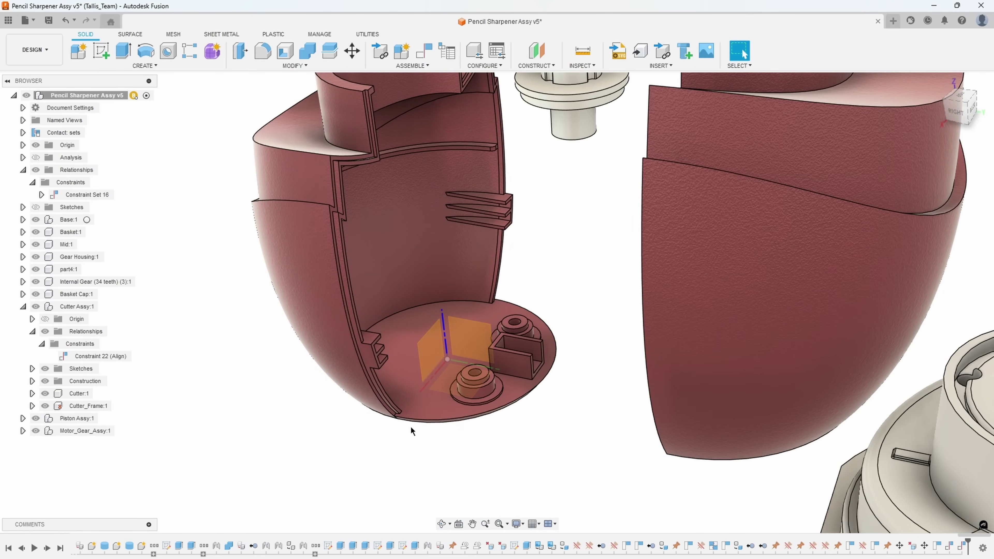
shift+middle_drag(402, 433, 420, 374)
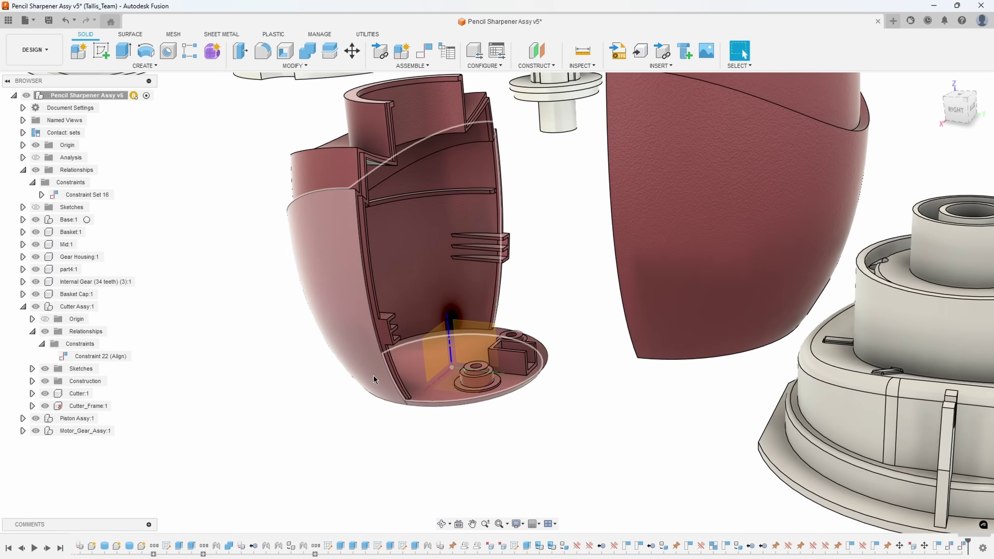
shift+middle_drag(426, 364, 475, 290)
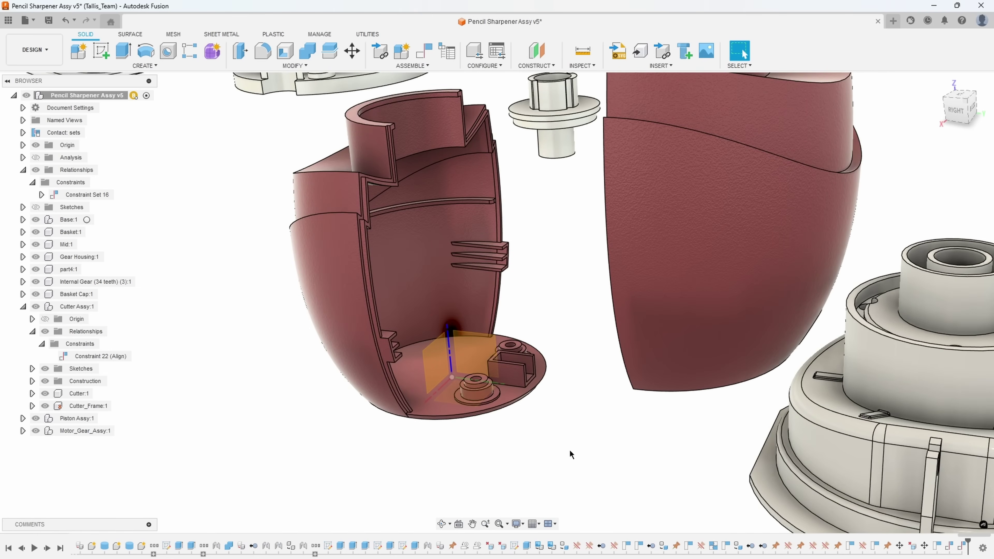
scroll(570, 449, down, 2)
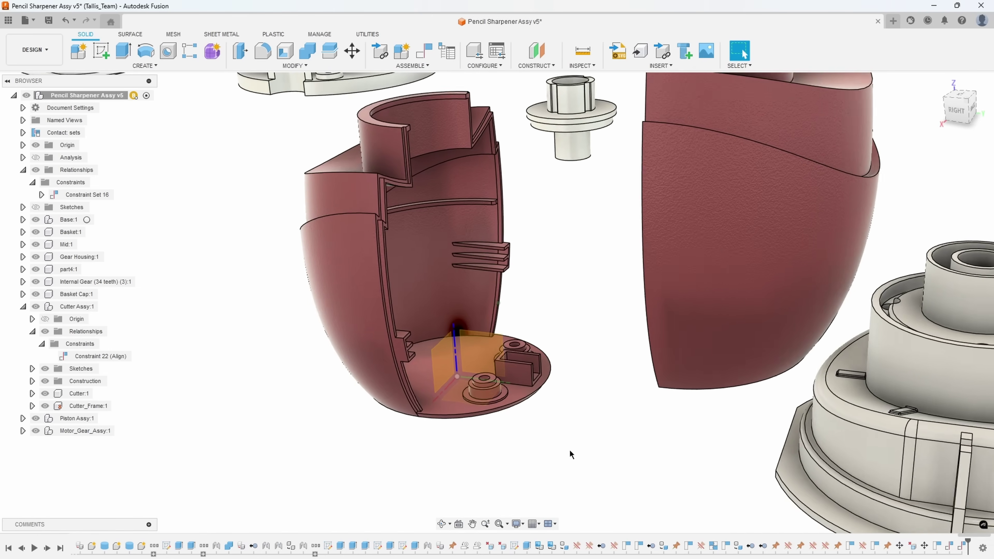
Step: Align the inner collar face of the other base shell with the matching collar face of the base-with-floor shell at 0.00 in offset
shift+middle_drag(570, 450, 541, 315)
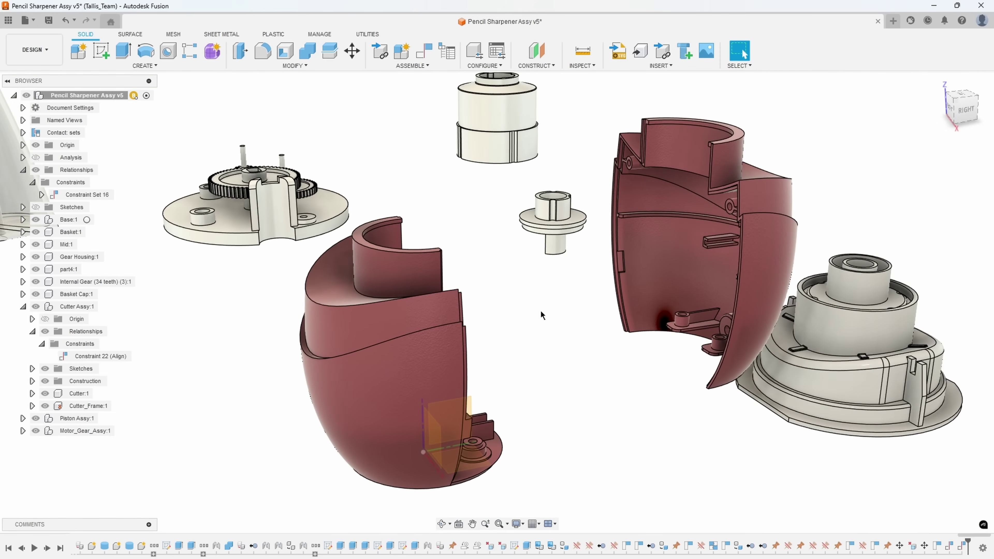
click(423, 52)
shift+middle_drag(634, 482, 575, 267)
shift+middle_drag(579, 400, 555, 324)
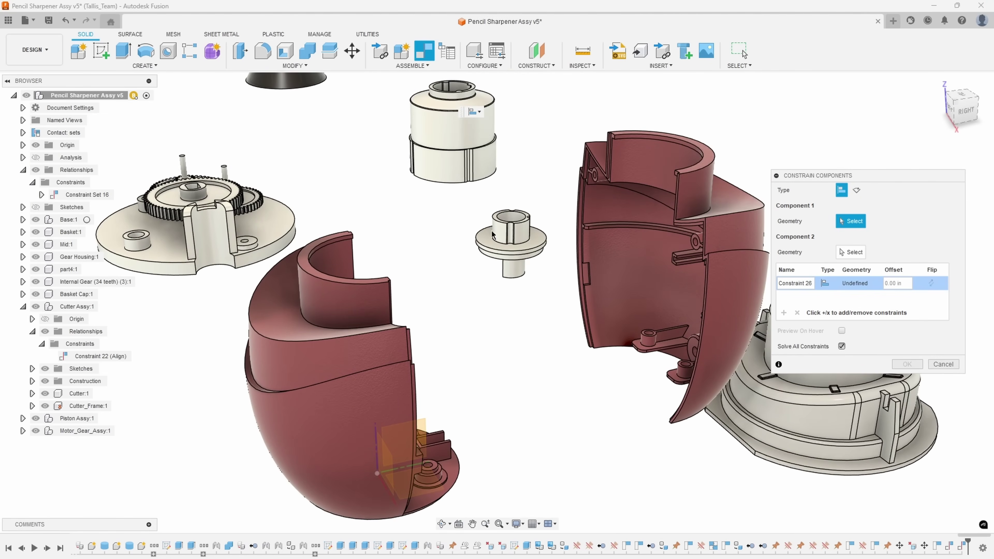
click(649, 165)
shift+middle_drag(567, 250, 306, 271)
click(307, 270)
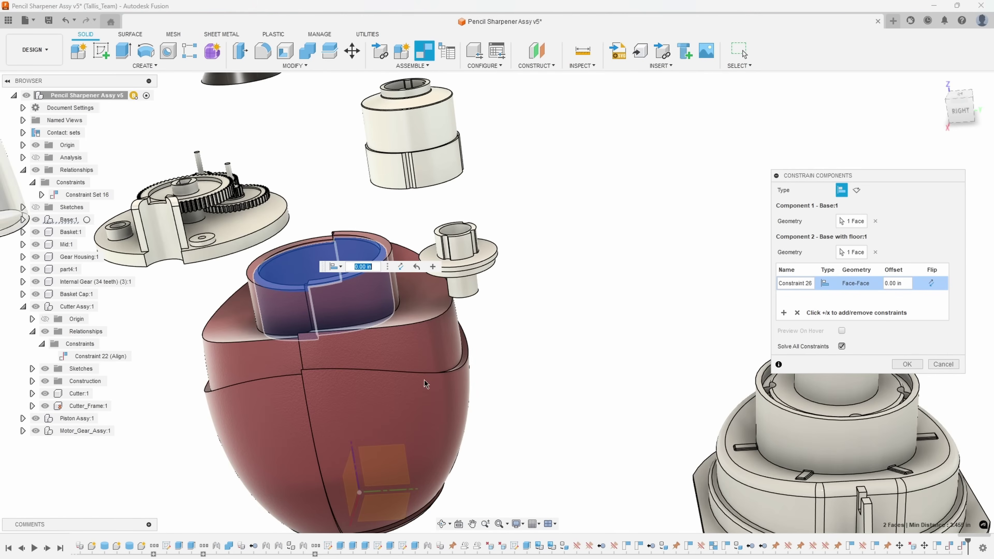
scroll(544, 456, up, 5)
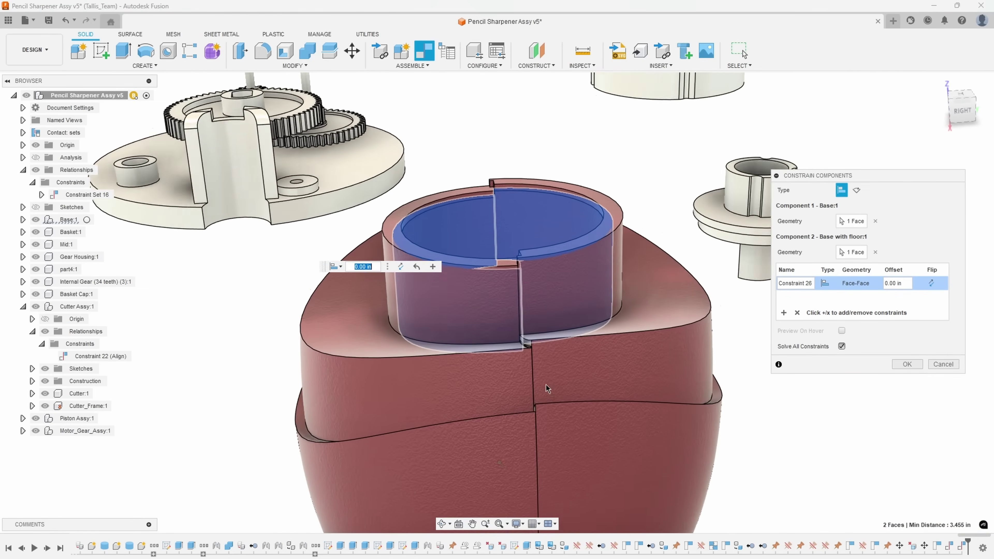
shift+middle_drag(561, 293, 764, 272)
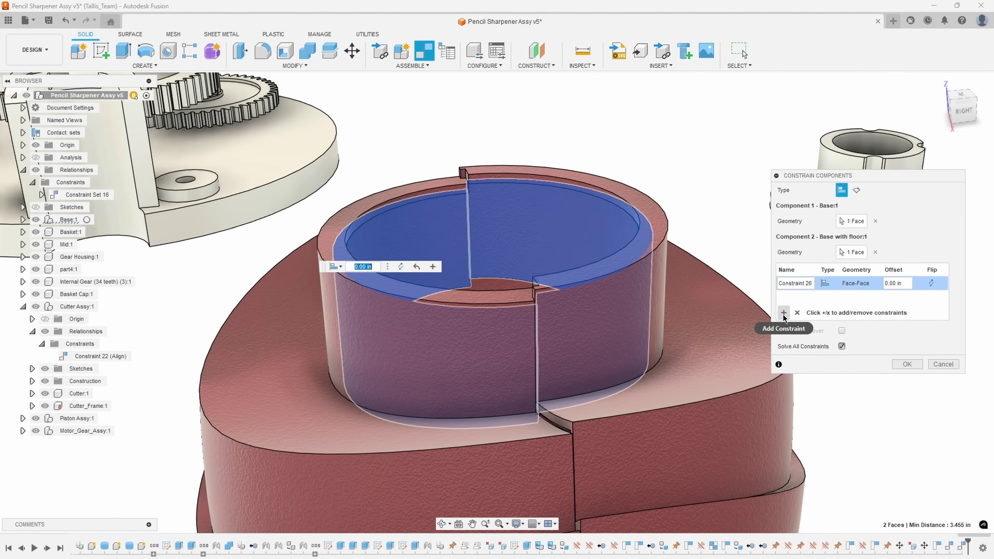
Step: Add a second constraint aligning the top rim faces of both base shells at 0.00 in offset, and finish the set
click(784, 313)
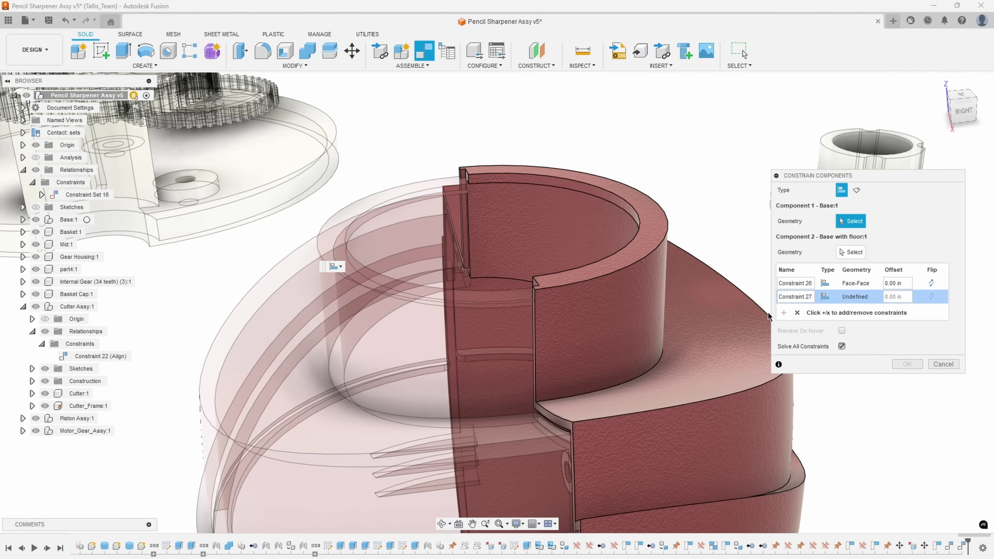
click(608, 182)
click(357, 274)
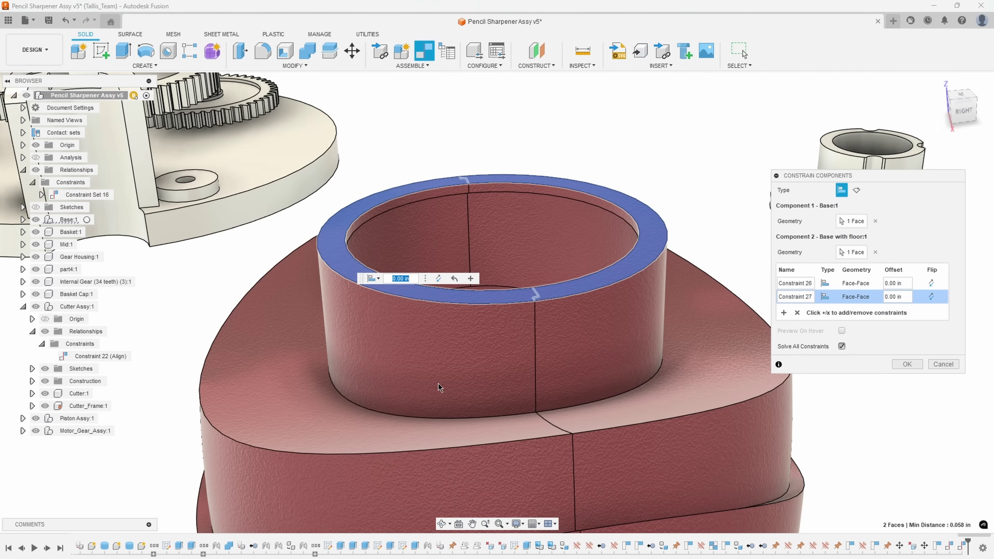
click(907, 364)
Step: Test the free movement of the motor gear assembly beside the base
scroll(508, 271, down, 2)
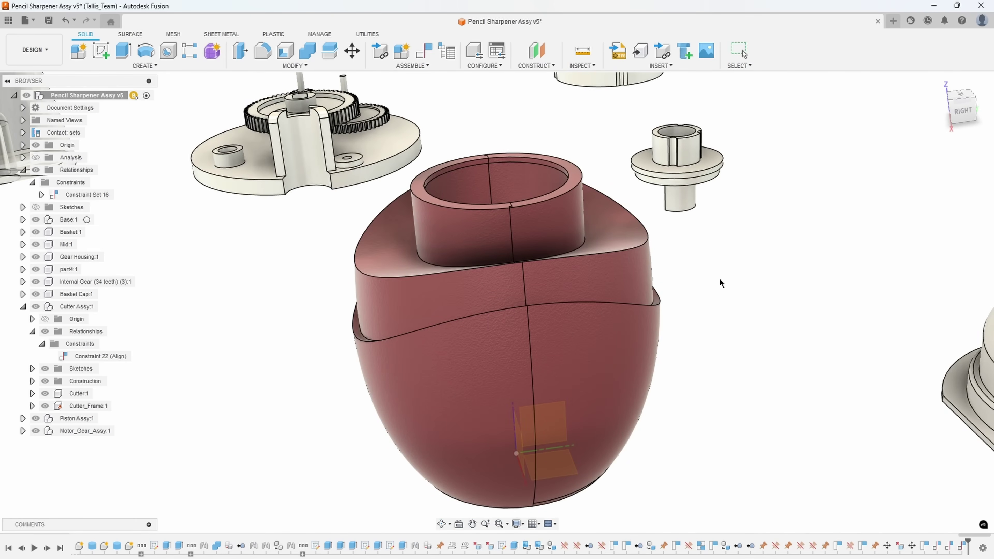
scroll(734, 356, down, 2)
shift+middle_drag(658, 335, 738, 458)
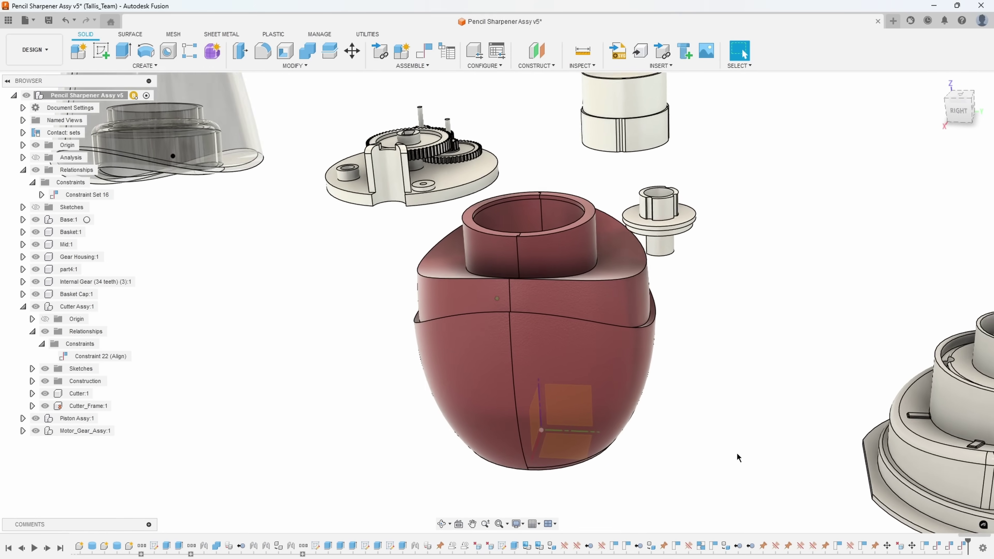
shift+middle_drag(694, 463, 800, 390)
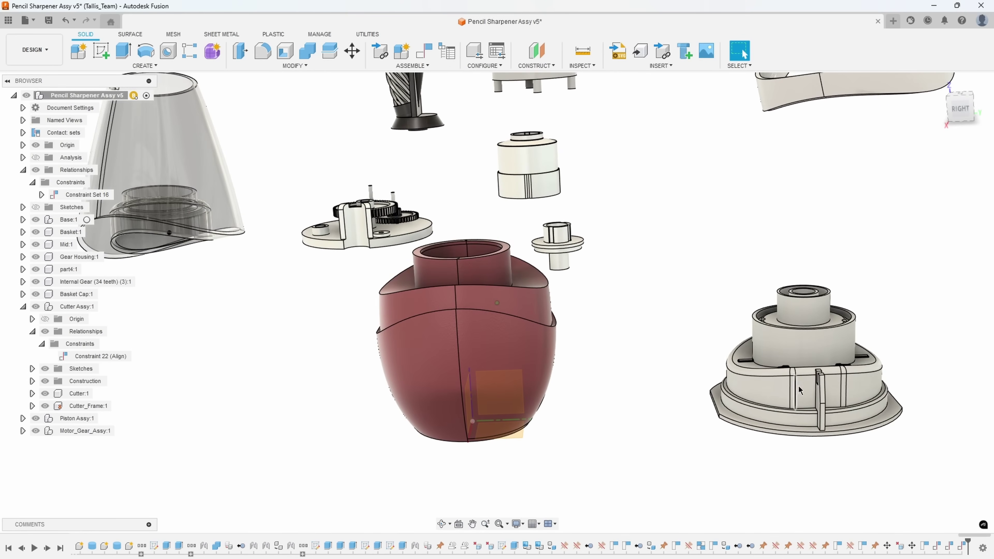
shift+middle_drag(521, 300, 556, 341)
scroll(455, 275, up, 4)
scroll(439, 285, down, 1)
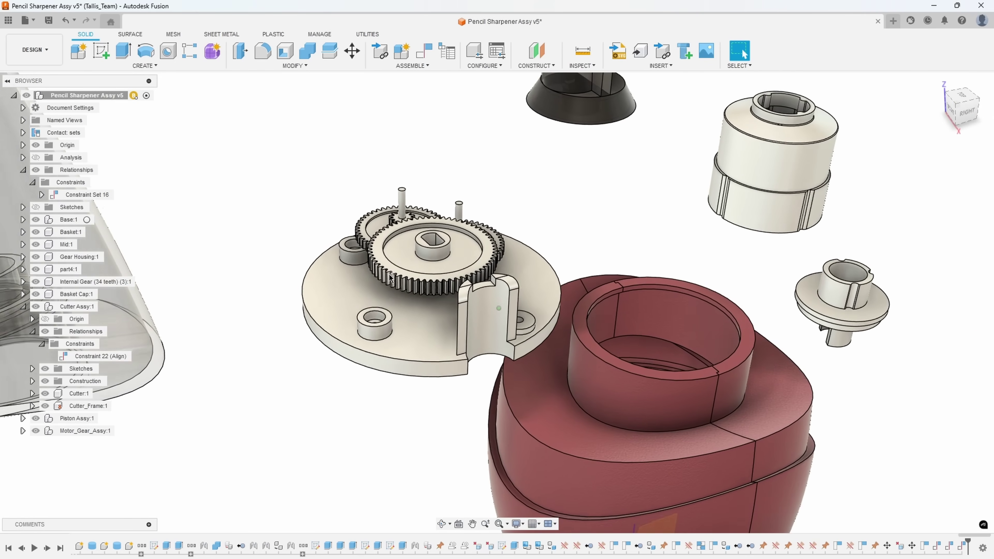
middle_drag(439, 285, 483, 289)
drag(423, 277, 401, 255)
click(361, 291)
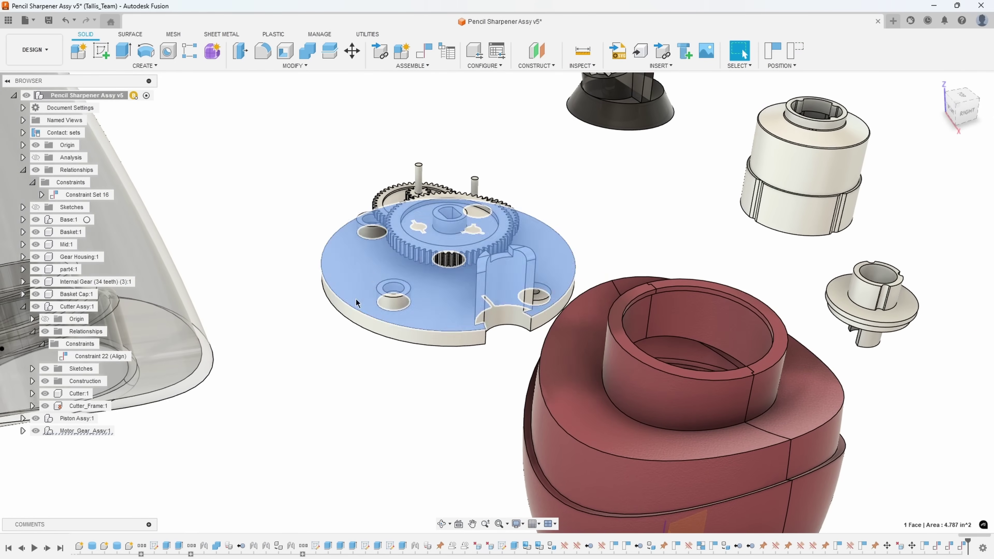
Step: Expand Motor_Gear_Assy and pin its Motor_Gear_Base component in place
click(23, 431)
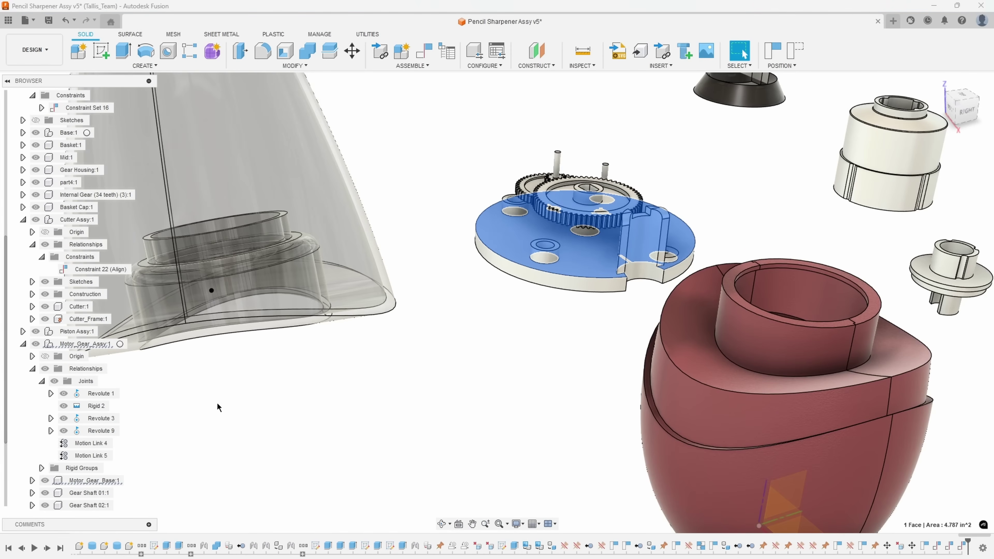
right_click(104, 482)
click(126, 93)
click(525, 301)
scroll(552, 255, up, 5)
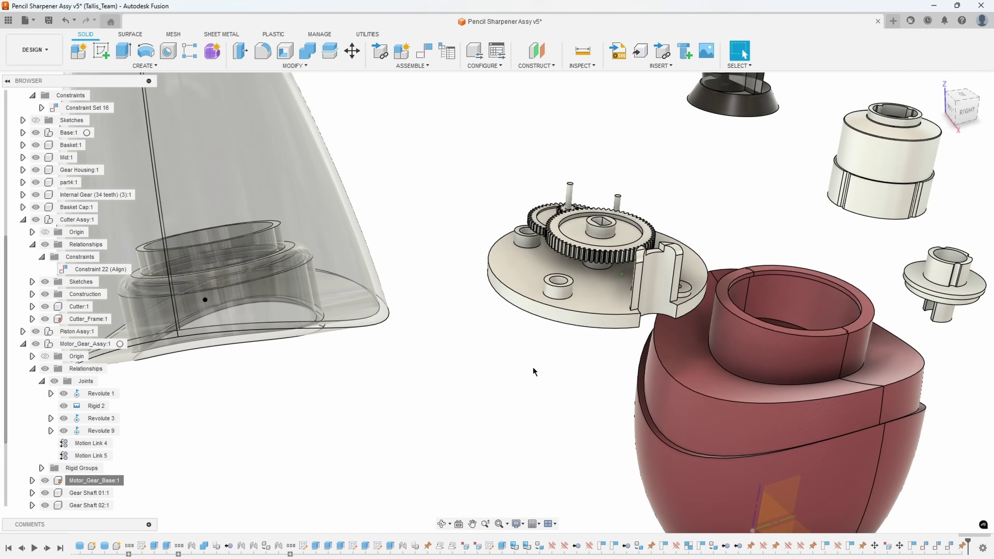
Step: Test the gear train's motion on the pinned motor gear base, and revert the component positions
scroll(551, 256, down, 3)
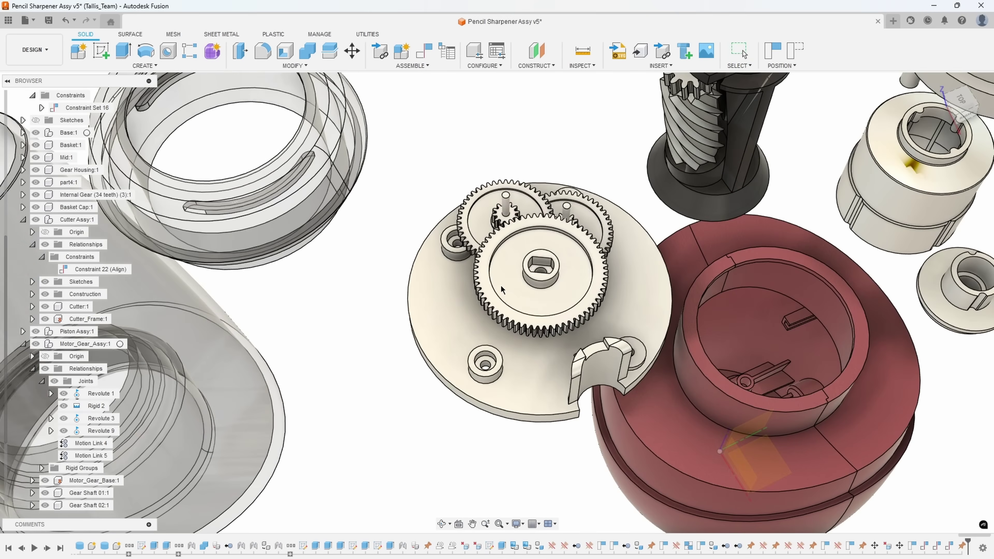
key(Escape)
shift+middle_drag(505, 419, 503, 315)
scroll(503, 314, down, 2)
click(795, 51)
Step: Cancel the empty constraint and unpin Motor_Gear_Base so it can be constrained
scroll(429, 155, down, 3)
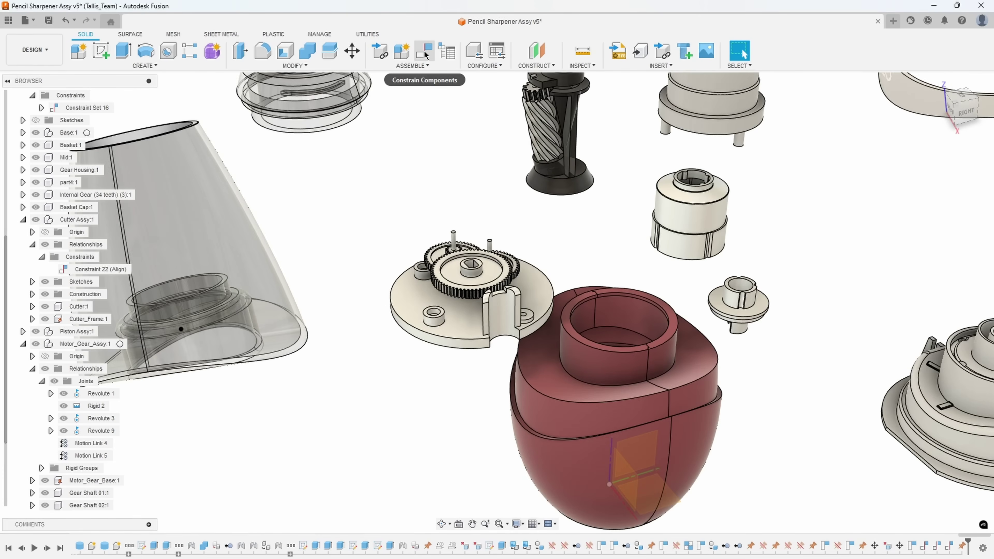
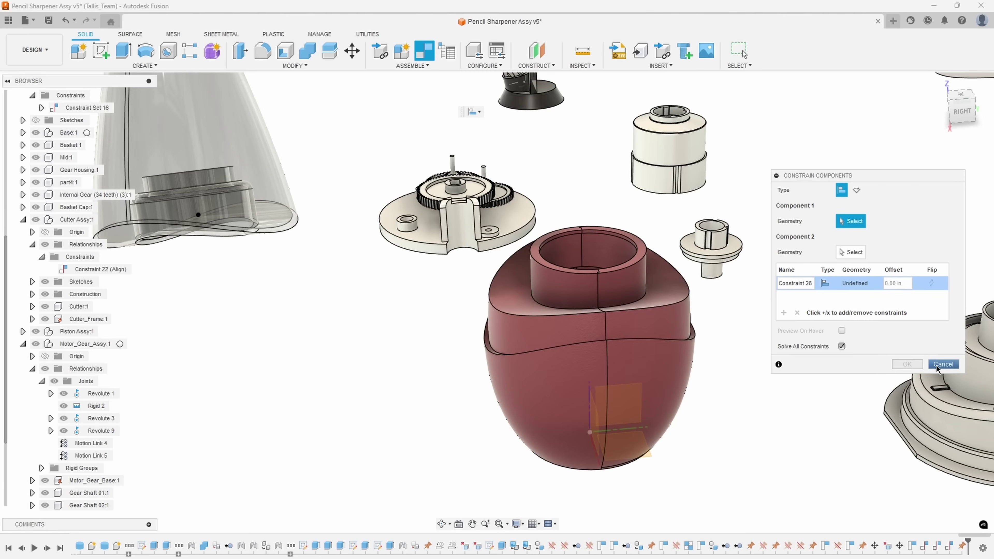
click(943, 364)
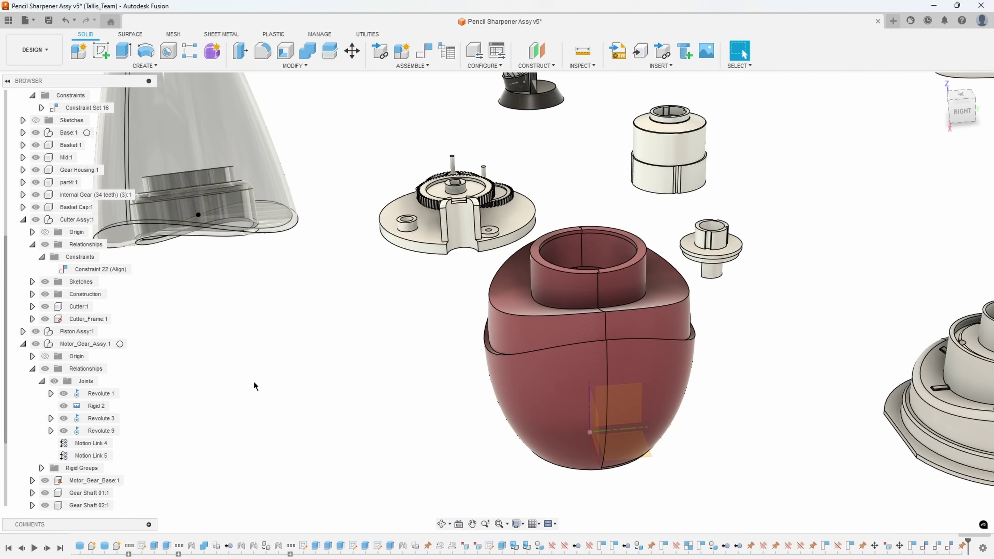
right_click(66, 483)
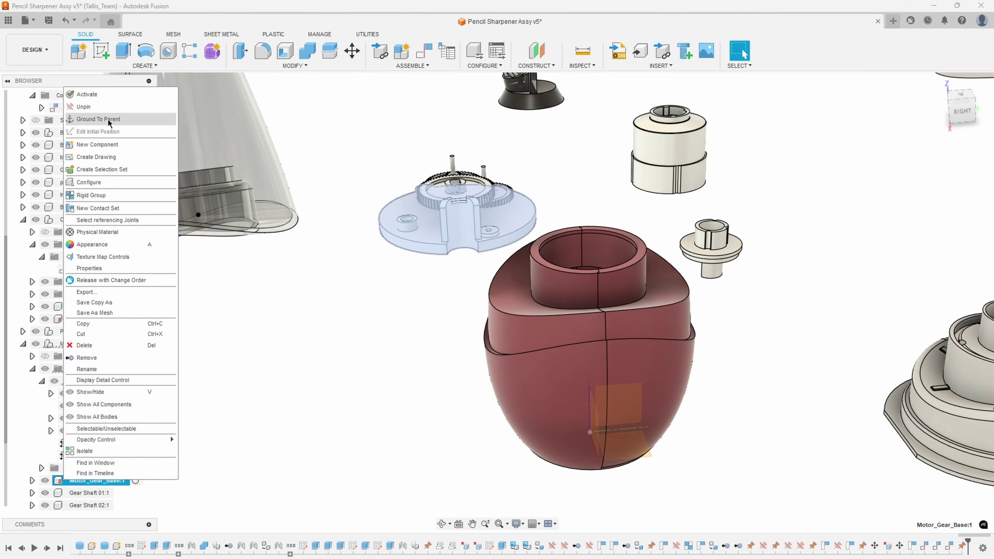
click(99, 112)
click(368, 276)
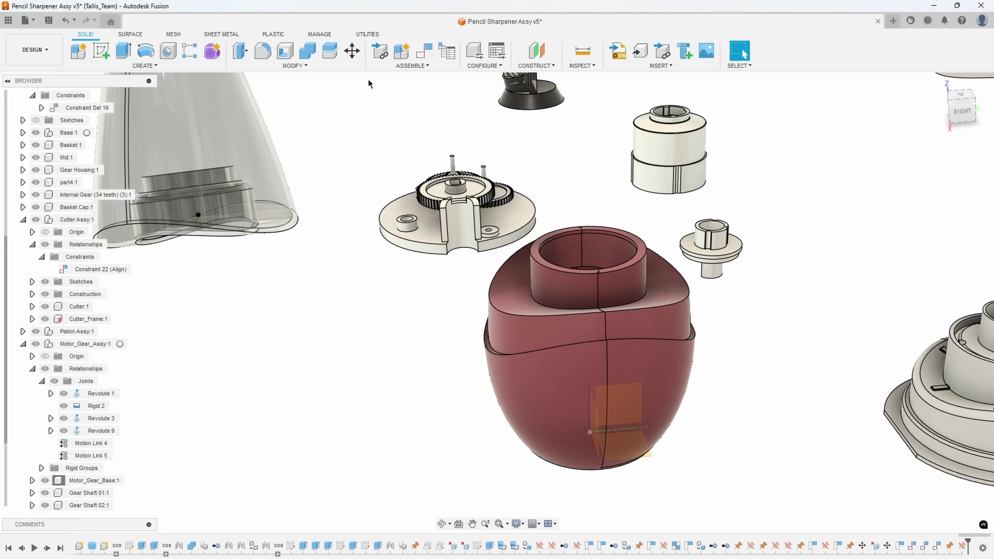
Step: Align the outer cylindrical face of Motor_Gear_Base with the matching inner wall of the gear housing at 0.00 in offset
click(425, 55)
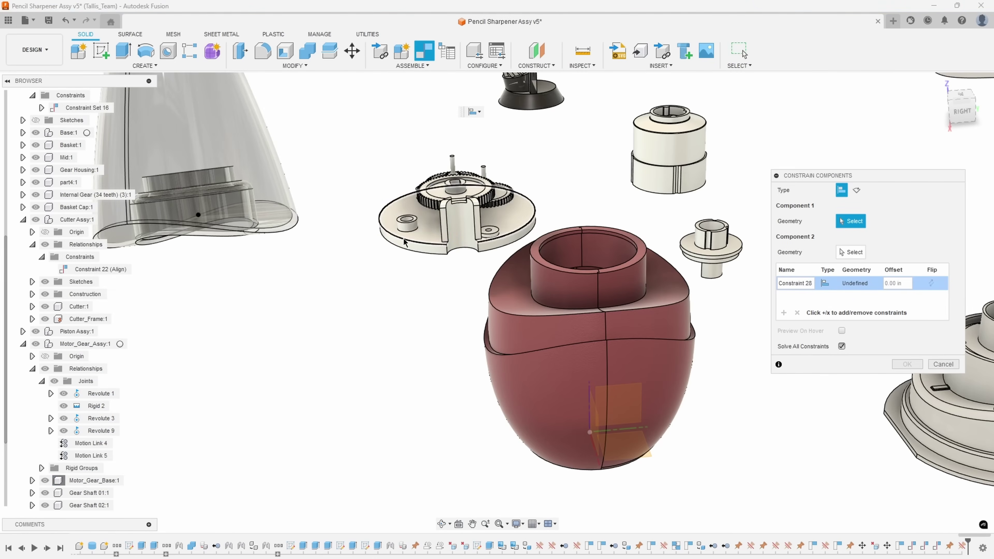
scroll(405, 242, up, 3)
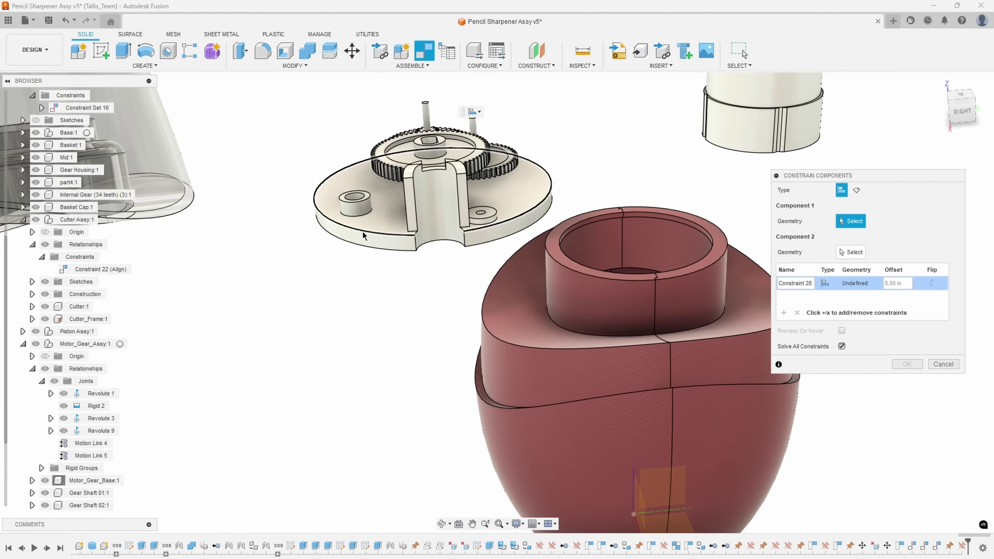
click(366, 236)
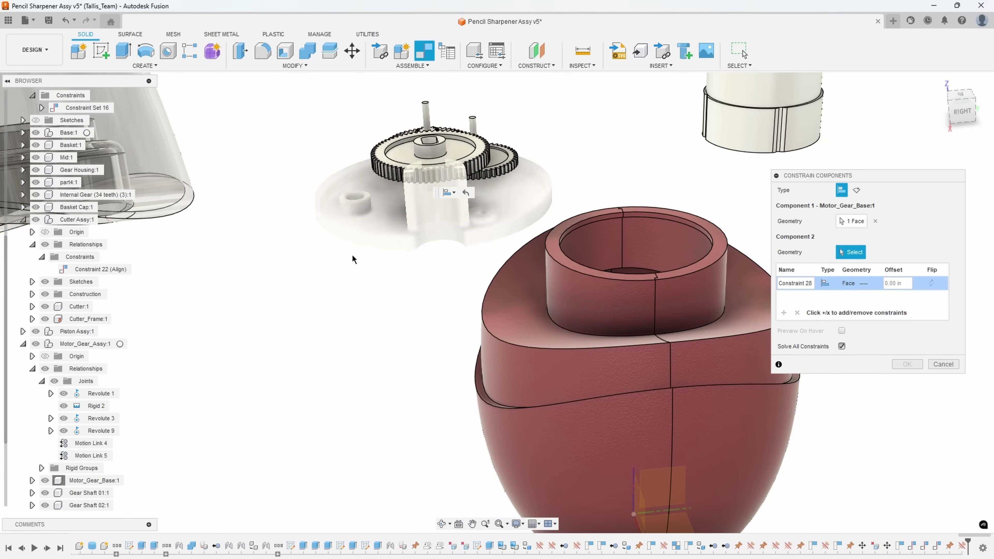
scroll(321, 357, down, 5)
shift+middle_drag(400, 461, 494, 267)
click(495, 261)
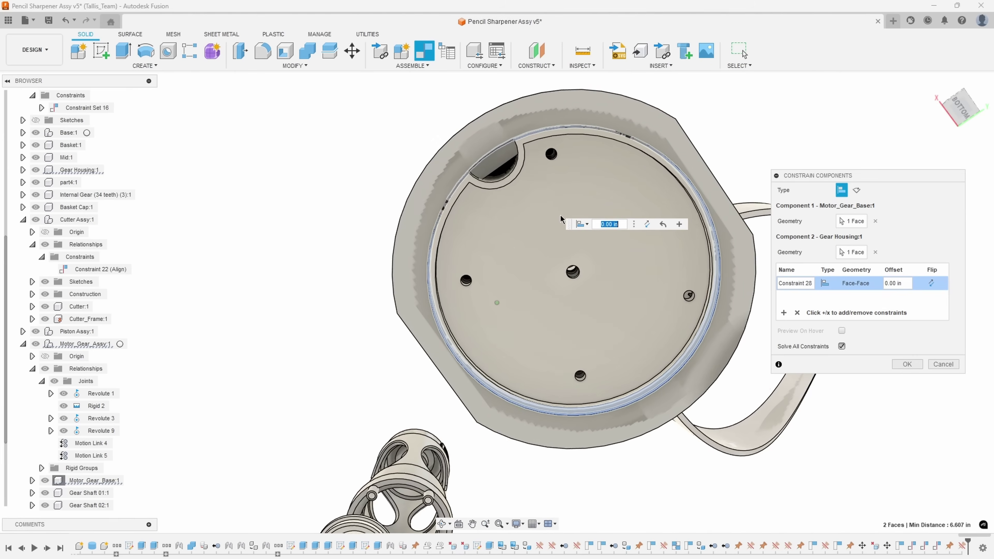
Step: Add a second constraint aligning a screw hole face in Motor_Gear_Base with the matching hole face in the gear housing at 0.00 in offset
click(783, 314)
scroll(573, 331, up, 5)
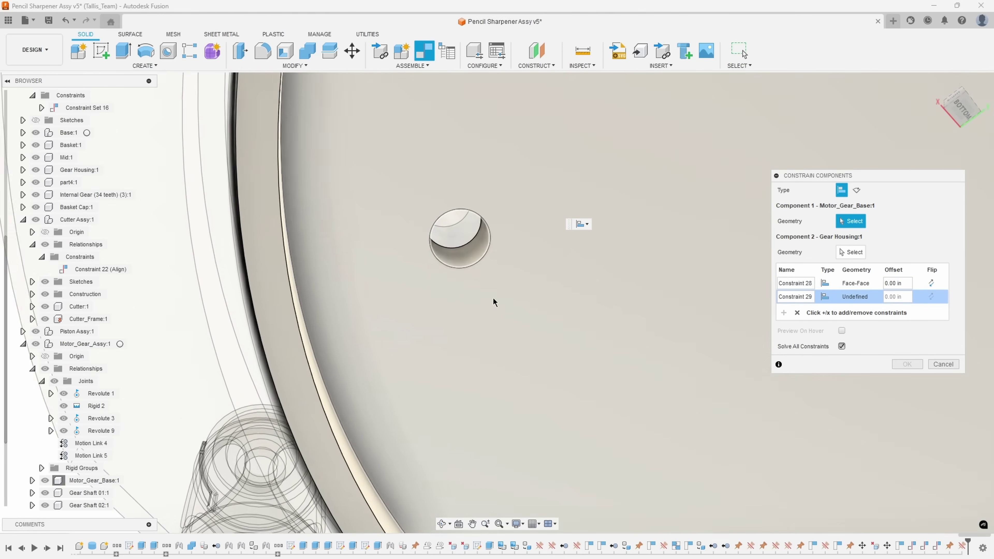
scroll(493, 297, up, 1)
click(473, 257)
scroll(515, 346, up, 5)
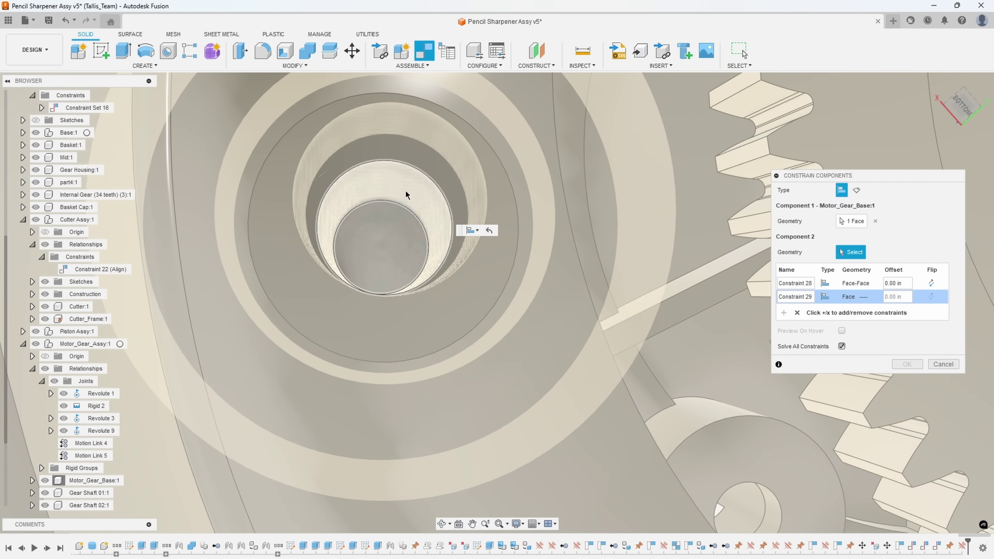
click(405, 191)
scroll(505, 276, down, 10)
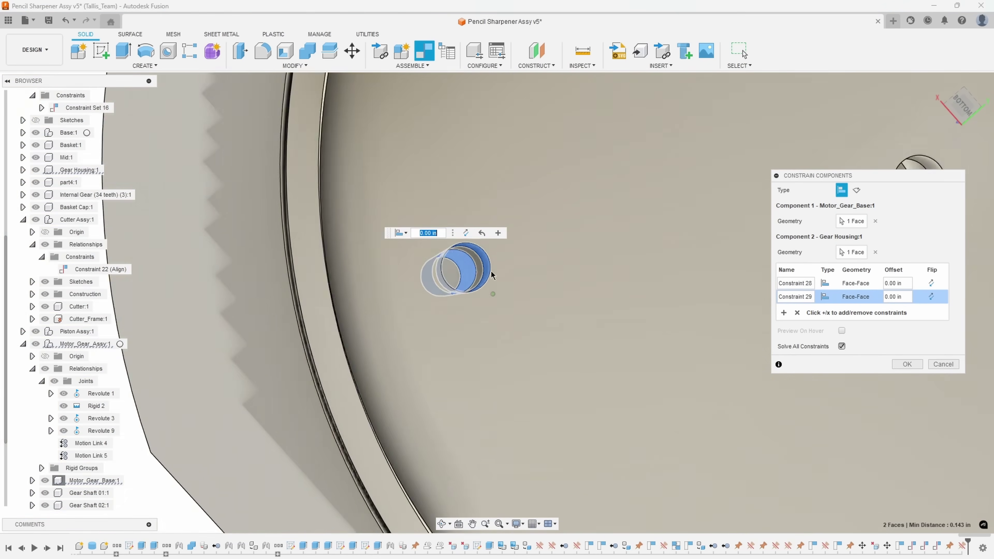
Step: Add a third constraint between the bottom rim face of Motor_Gear_Base and the gear housing's bottom face at -0.05 in offset, and finish the set
shift+middle_drag(587, 503, 314, 254)
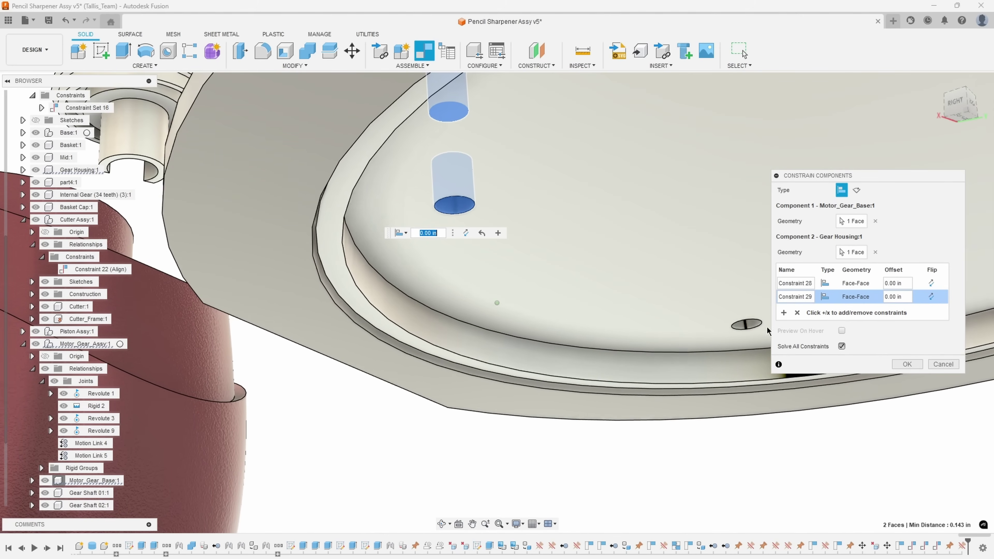
click(784, 314)
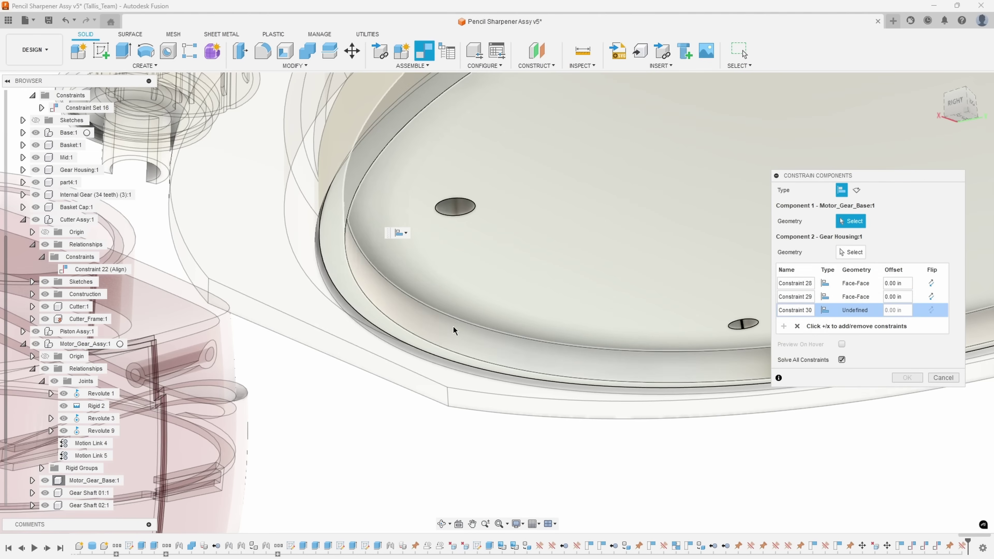
click(346, 288)
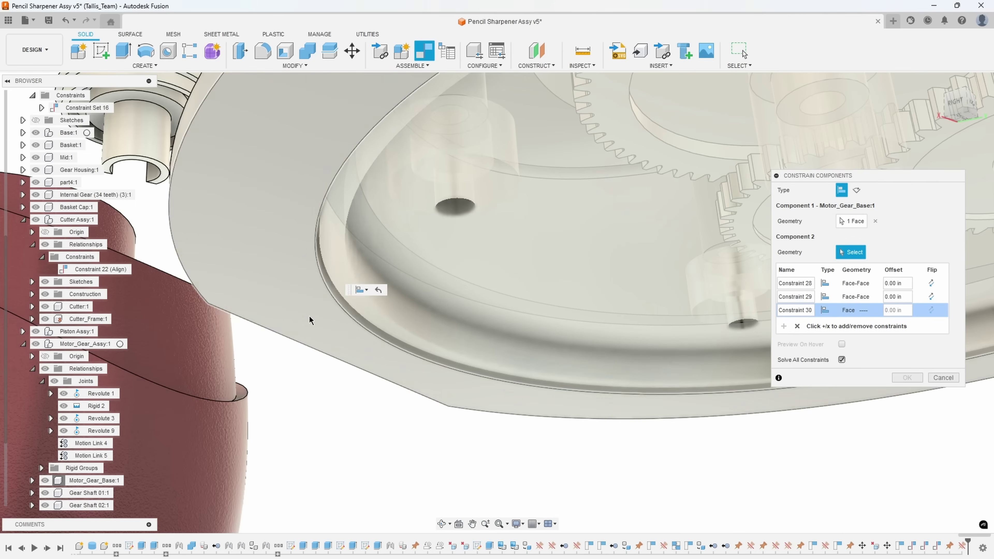
click(306, 315)
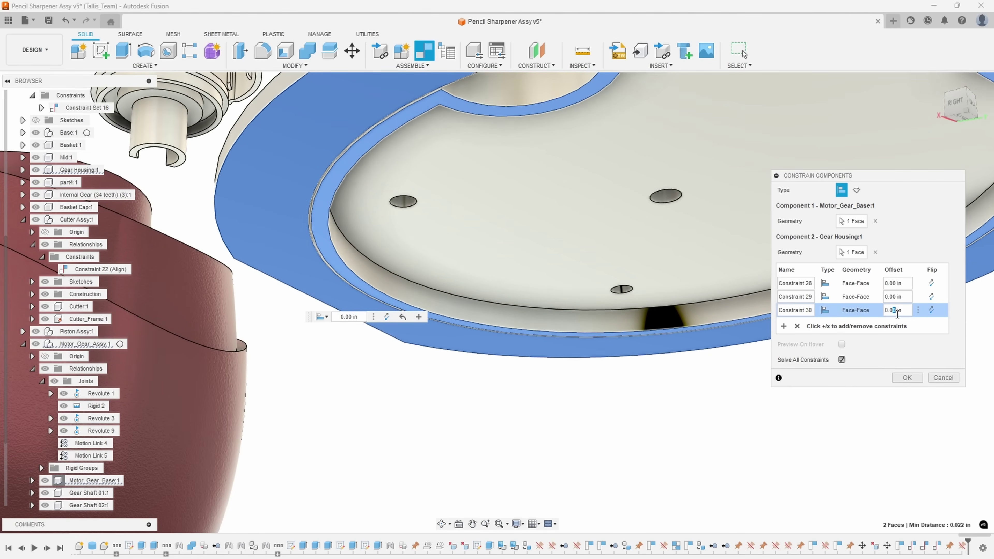
text(5)
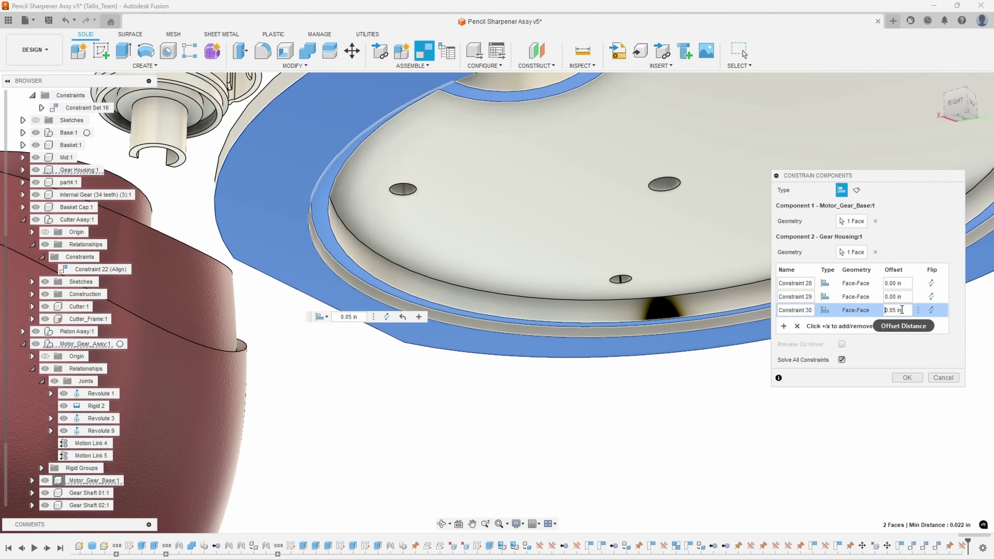
shift+middle_drag(353, 259, 865, 329)
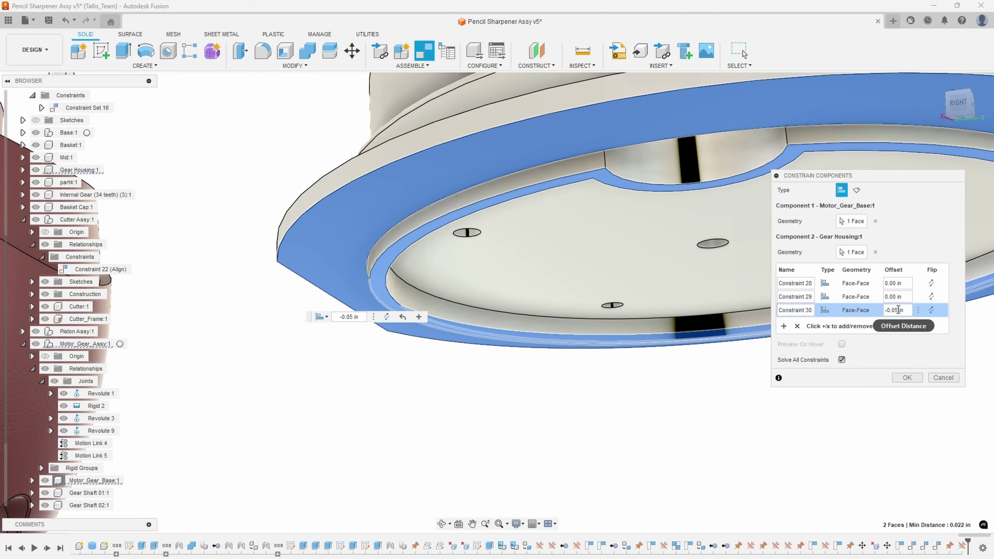
click(907, 378)
Step: Expand the Base component and hide its bodies to expose the interior of the base-with-floor shell
shift+middle_drag(777, 430, 643, 252)
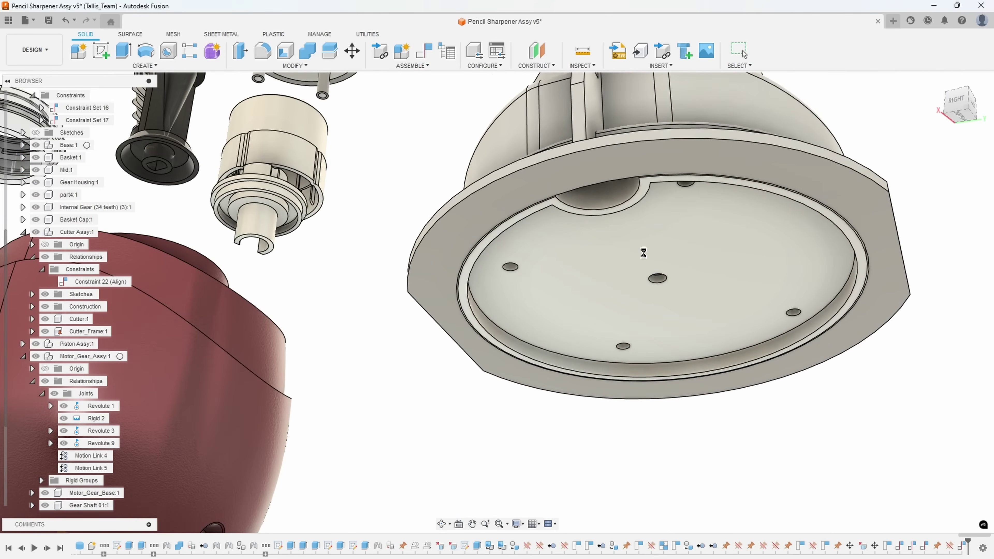
scroll(577, 262, down, 3)
shift+middle_drag(577, 262, 580, 316)
scroll(581, 315, up, 2)
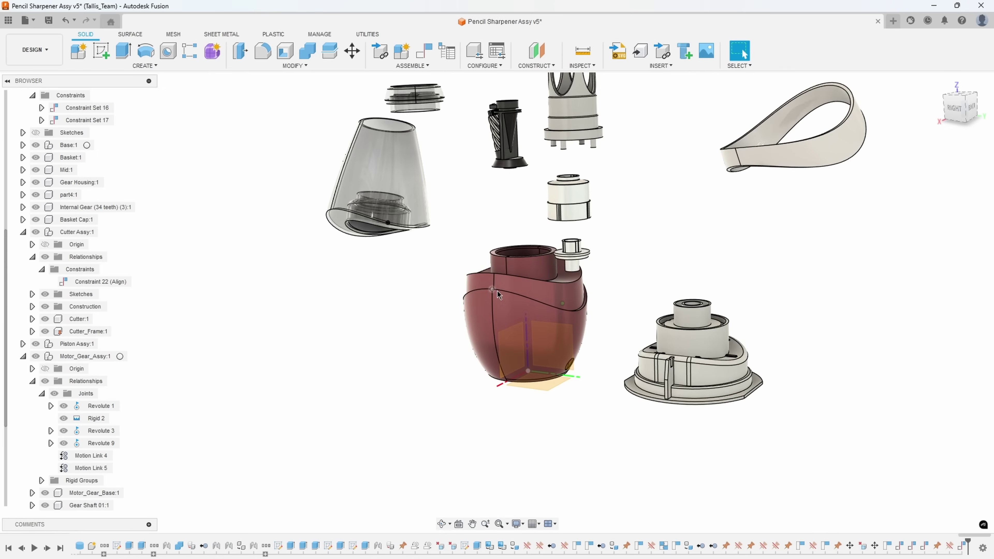
click(22, 145)
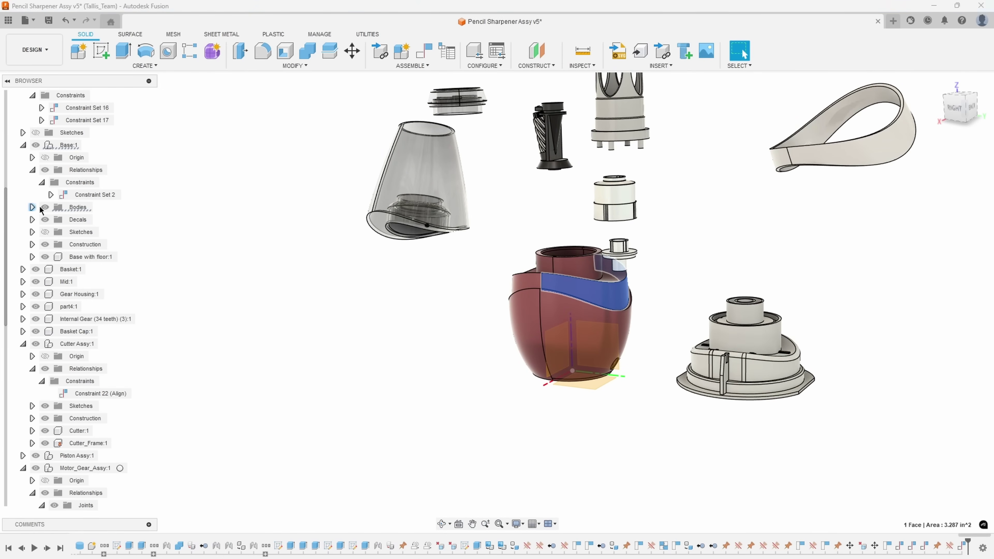
click(45, 207)
Step: Align the gear housing's bottom face with the top face of the base-with-floor shell's curved inner ledge at 0.00 in offset
scroll(700, 348, up, 5)
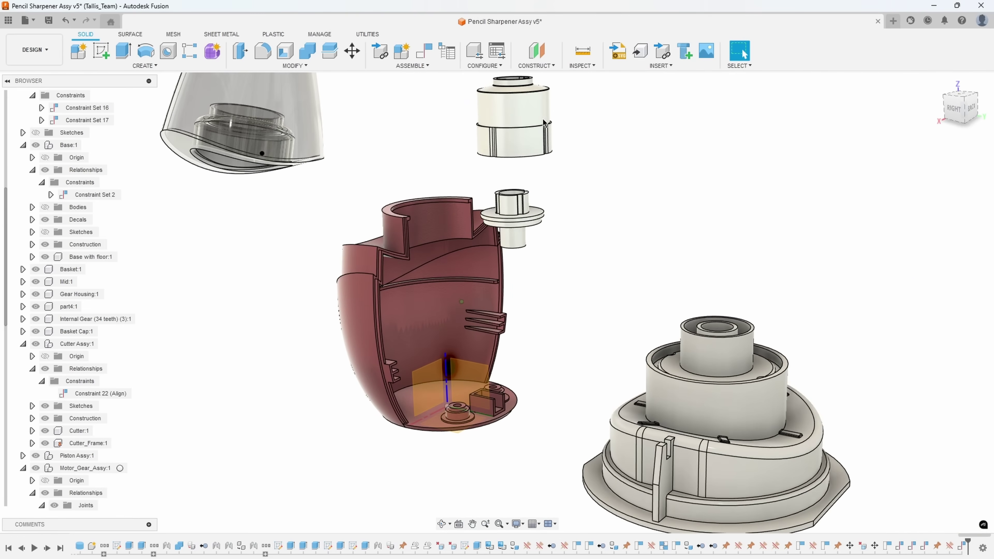
click(423, 55)
scroll(481, 243, up, 6)
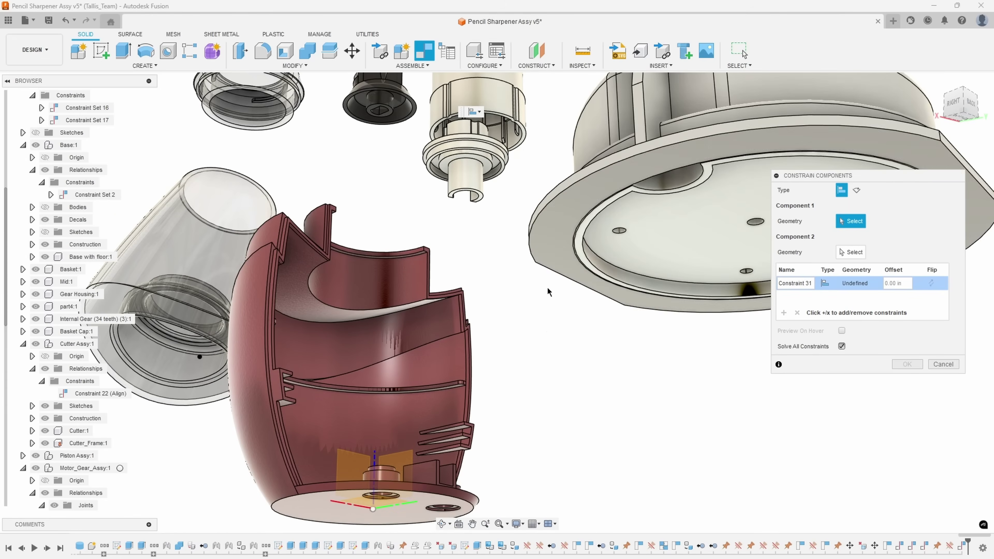
click(548, 291)
shift+middle_drag(548, 292, 493, 372)
scroll(436, 343, up, 5)
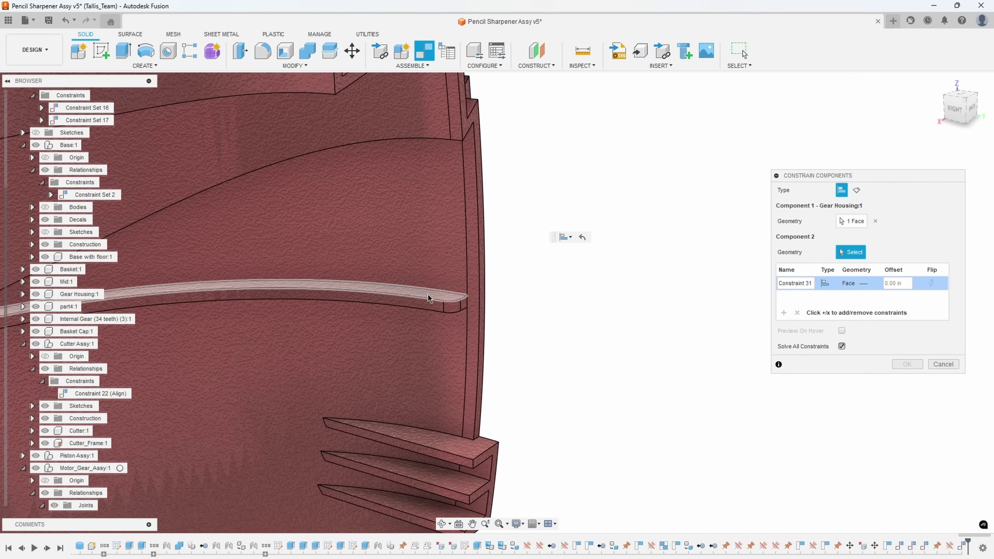
click(428, 293)
scroll(530, 482, down, 5)
shift+middle_drag(529, 482, 675, 437)
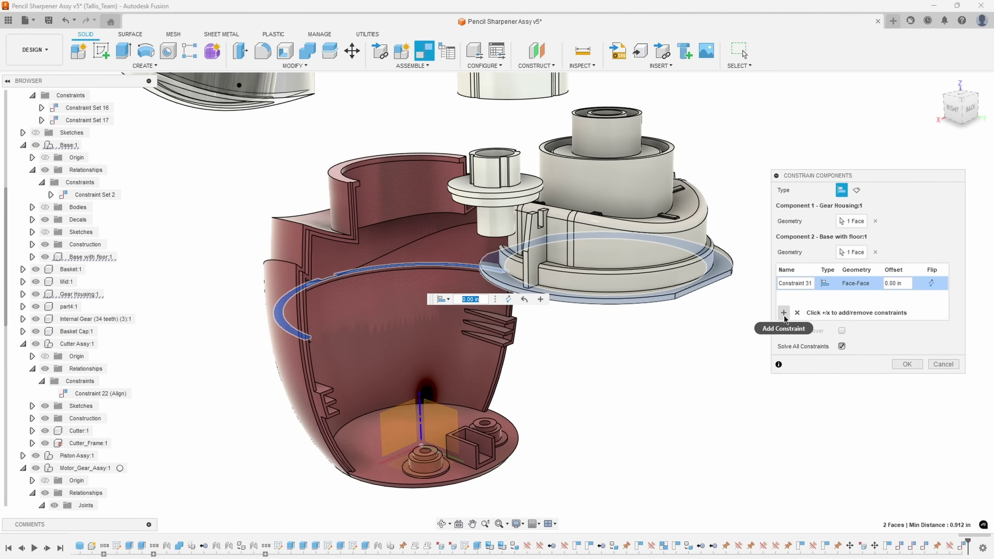
Step: Add a second constraint aligning the gear housing's large cylindrical face with the base-with-floor collar's curved face at 0.00 in offset, and finish the set
click(784, 312)
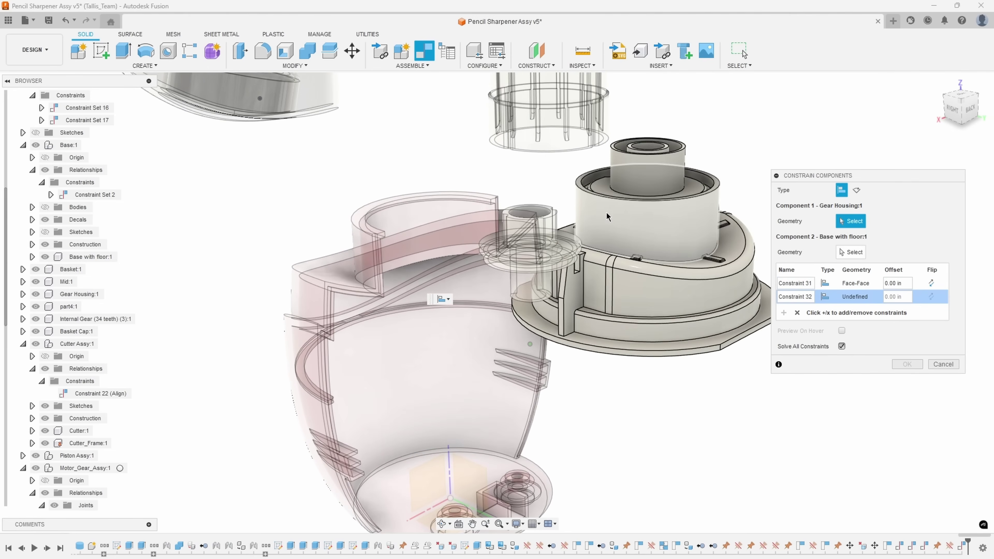
click(603, 216)
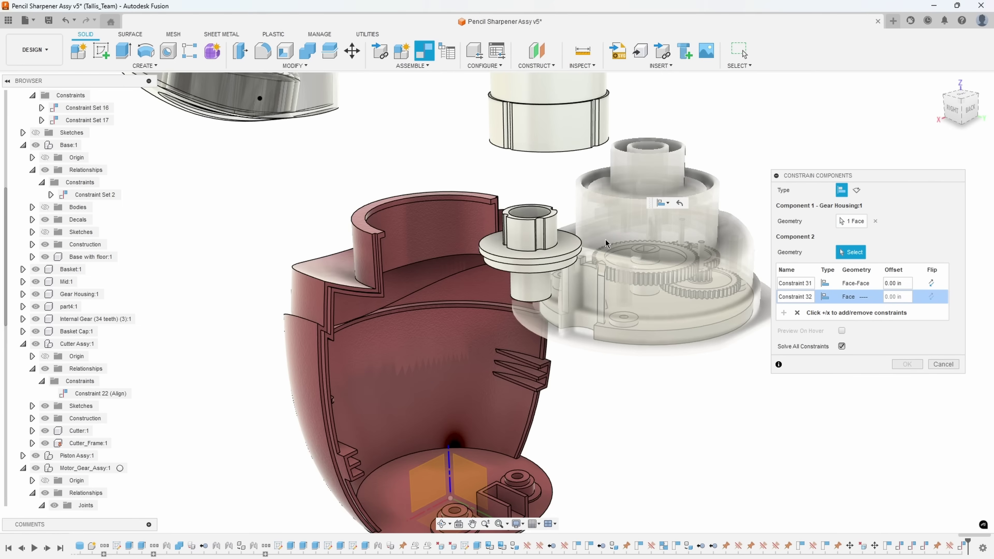
click(431, 231)
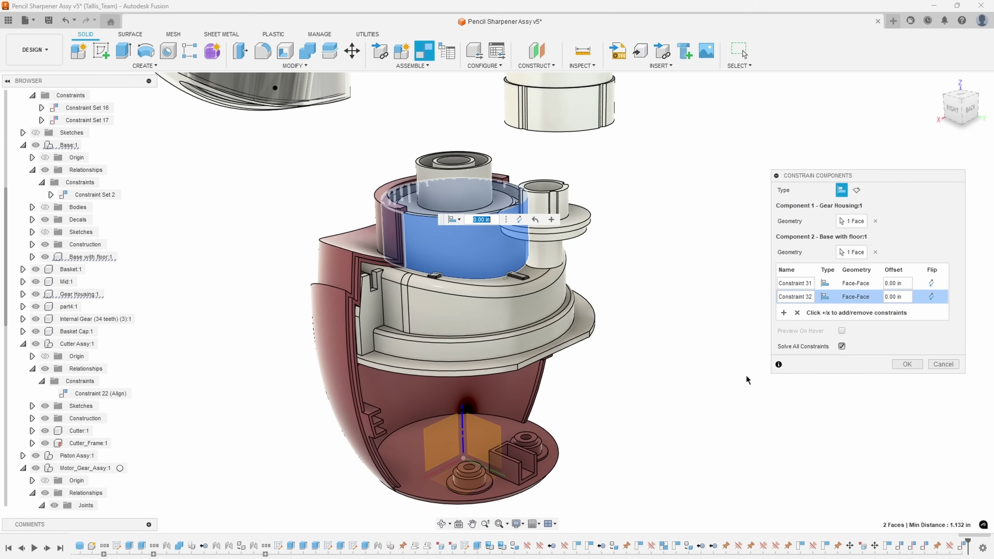
click(908, 365)
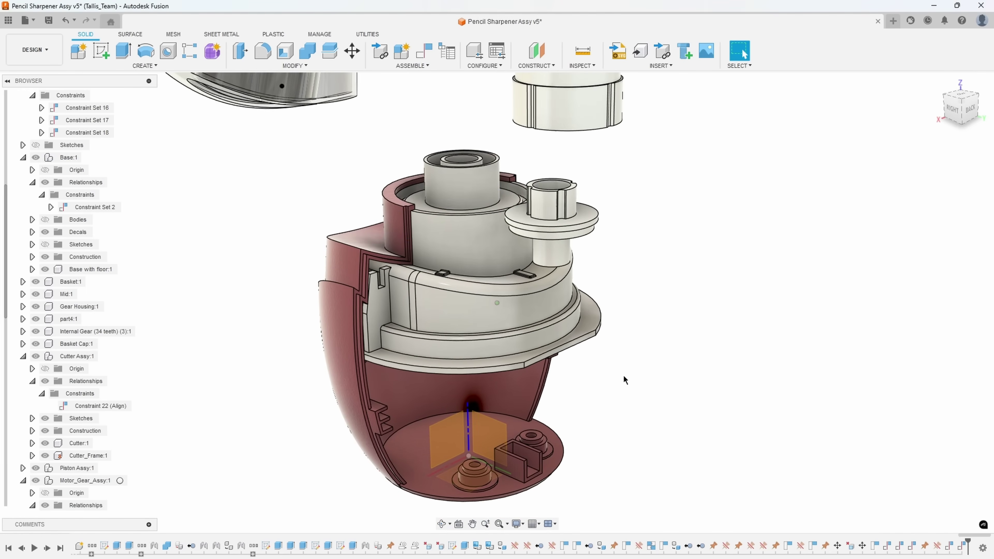
Step: Rotate the gear housing inside the base shell to test its remaining freedom, and revert its position
scroll(394, 316, up, 2)
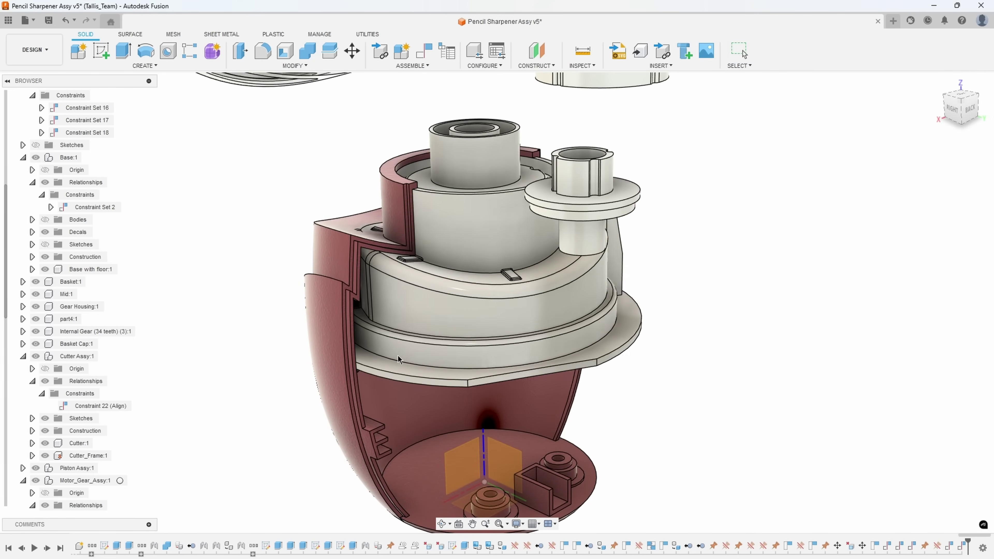
drag(554, 376, 579, 364)
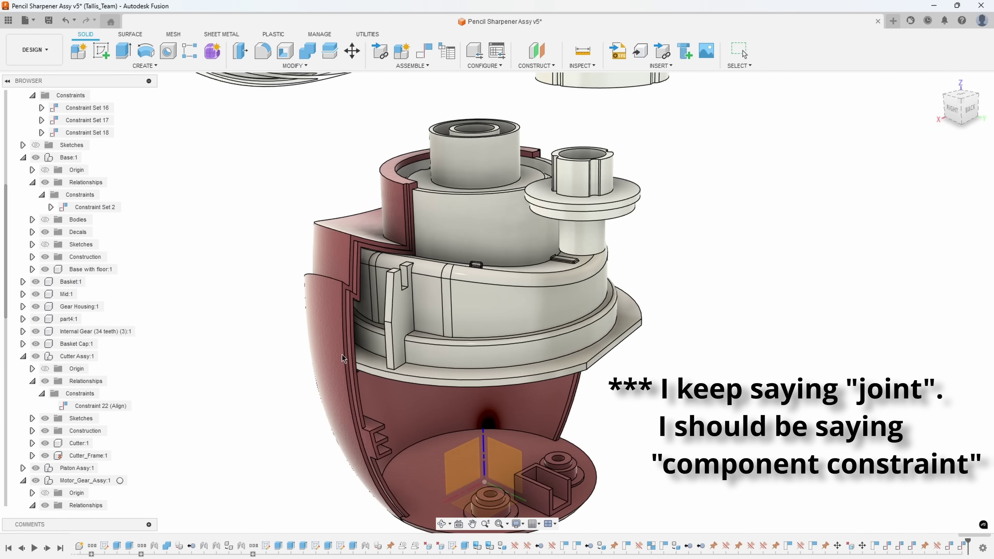
shift+middle_drag(490, 313, 491, 339)
scroll(540, 173, up, 2)
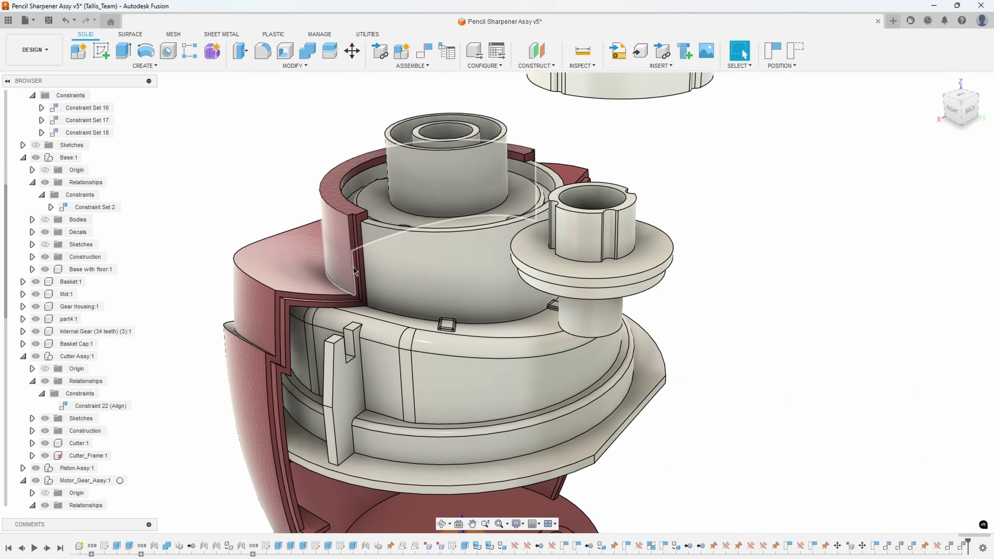
shift+middle_drag(438, 204, 411, 188)
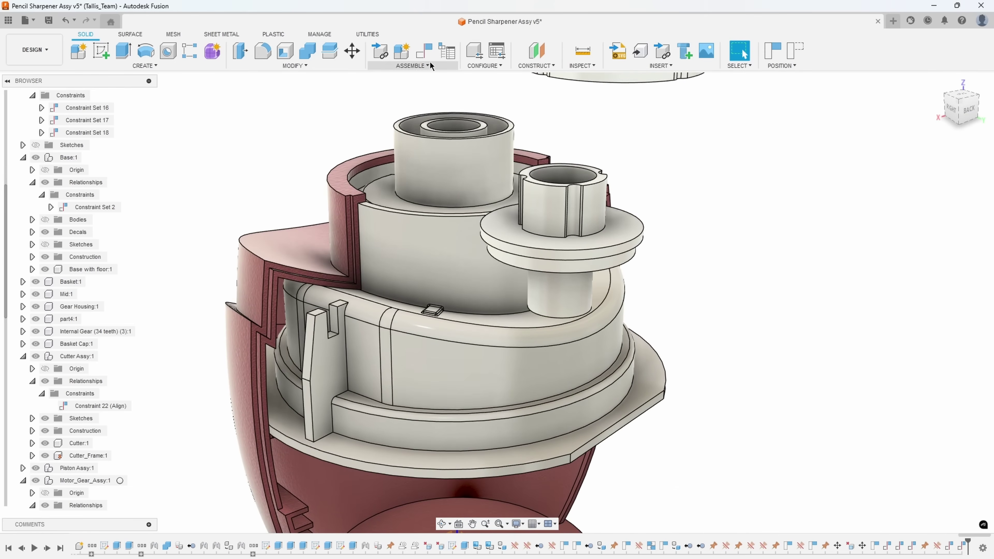
shift+middle_drag(410, 382, 364, 235)
mouse_move(575, 345)
shift+middle_down()
mouse_move(568, 365)
mouse_move(562, 352)
shift+middle_up()
drag(480, 275, 395, 279)
shift+middle_drag(497, 281, 448, 173)
click(797, 55)
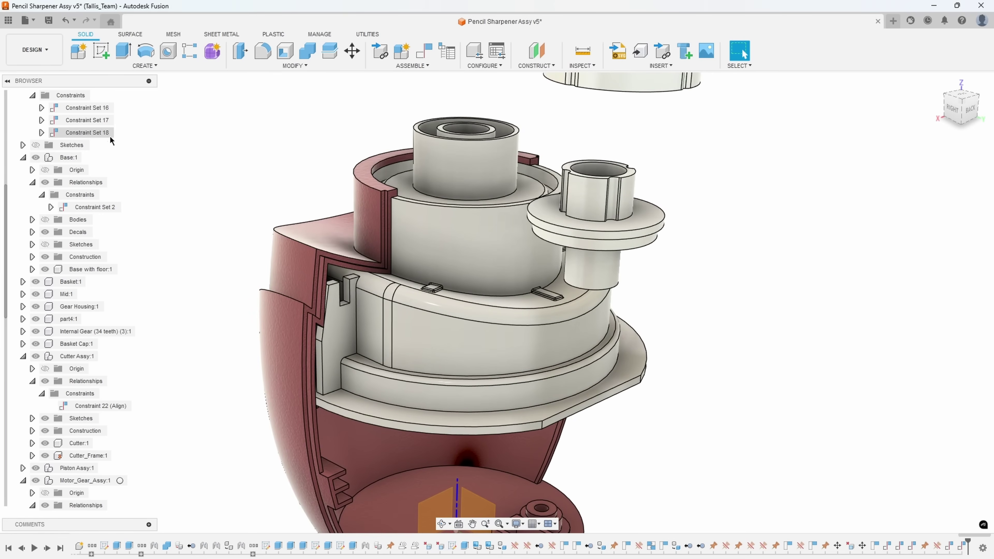
Step: Edit Constraint Set 18 to add an angle constraint of 0.0 deg between the gear housing's flat rib face and the XZ plane
right_click(100, 133)
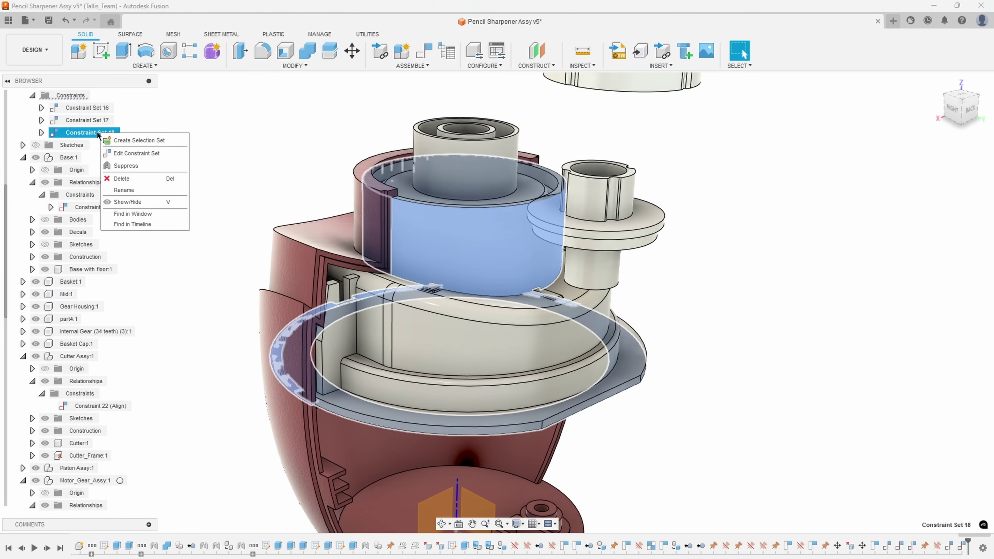
click(121, 153)
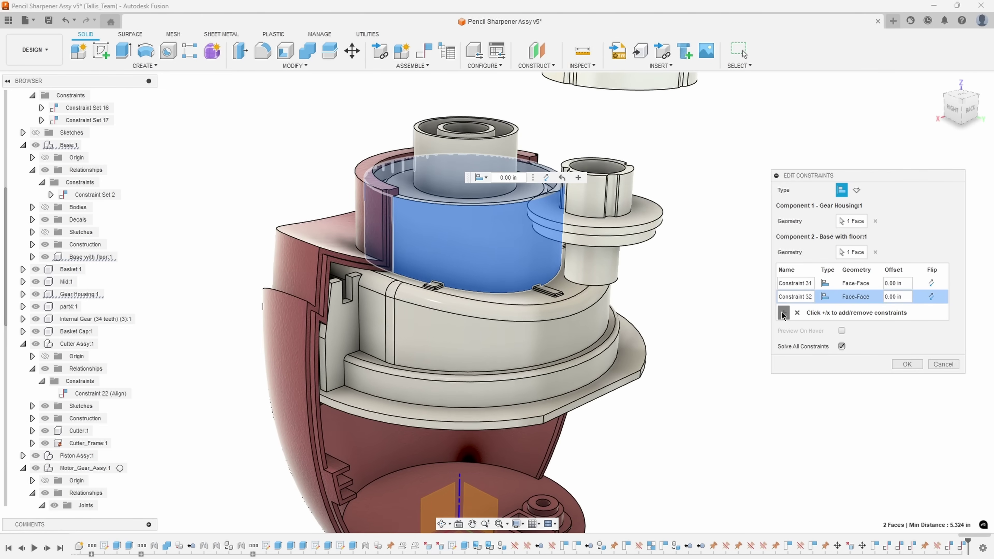
click(783, 313)
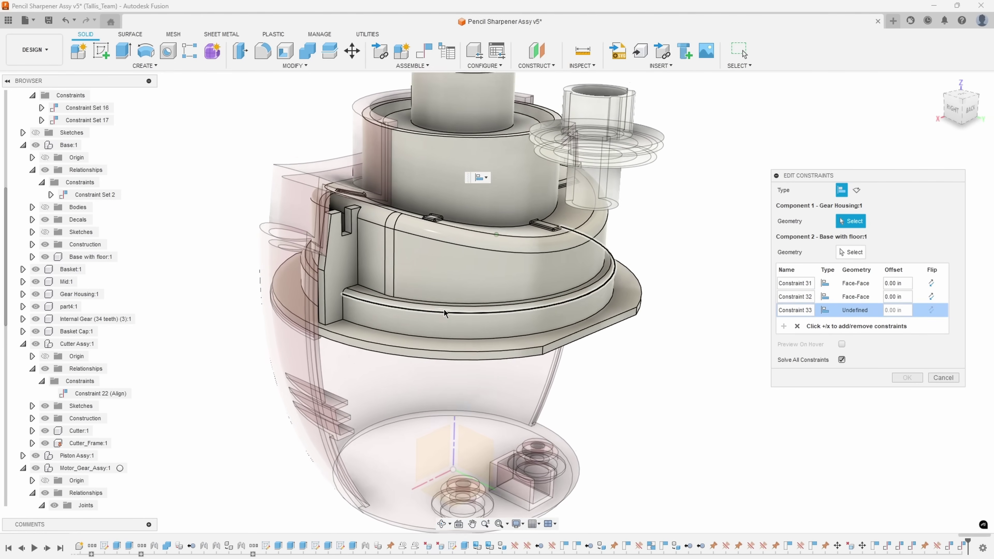
click(340, 259)
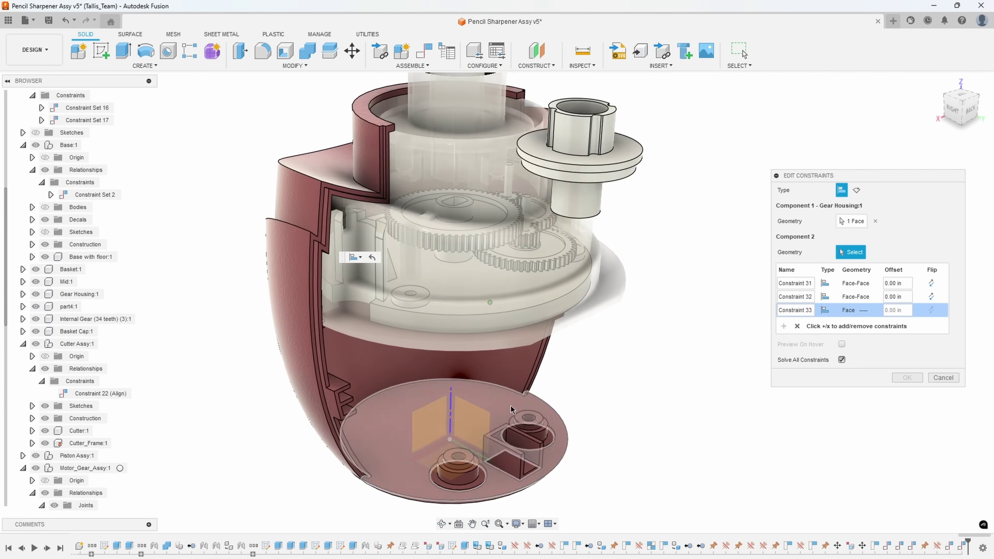
click(429, 408)
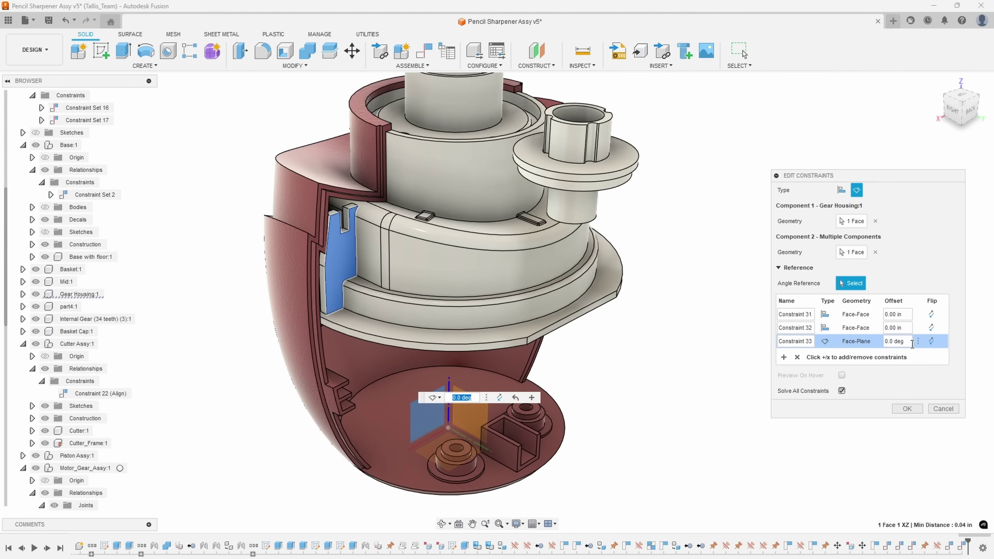
click(907, 408)
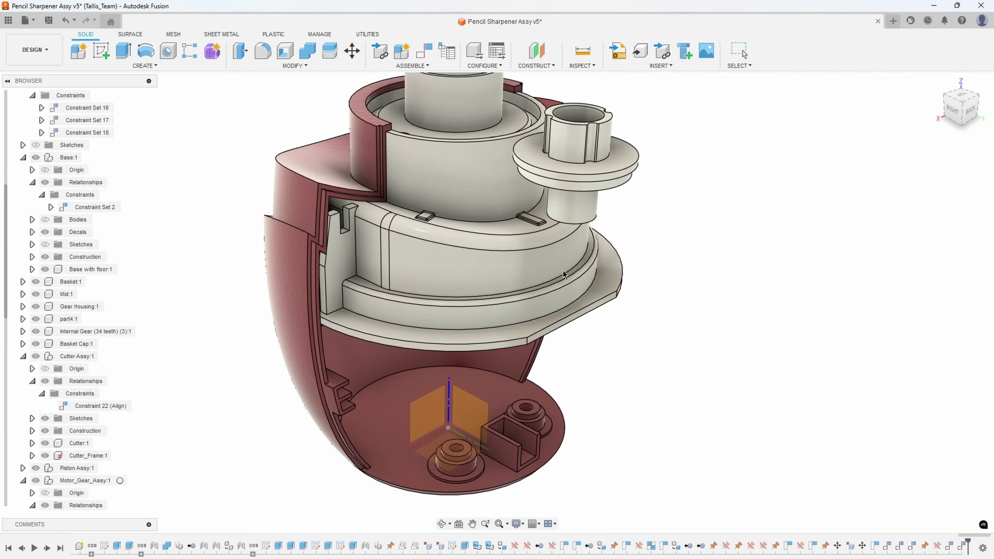
Step: Show the Base component's bodies again and examine the seam line on the Mid ring
scroll(726, 335, down, 2)
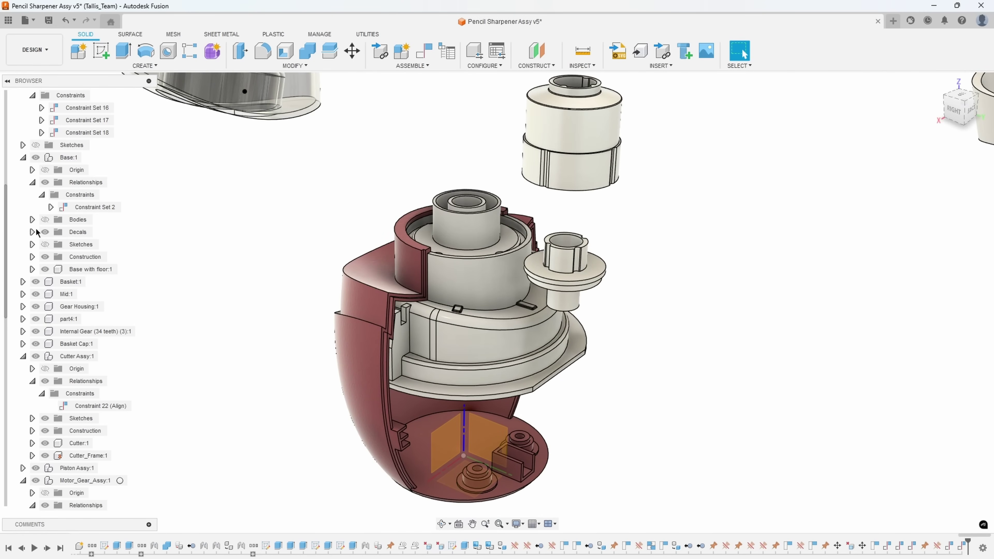
click(44, 219)
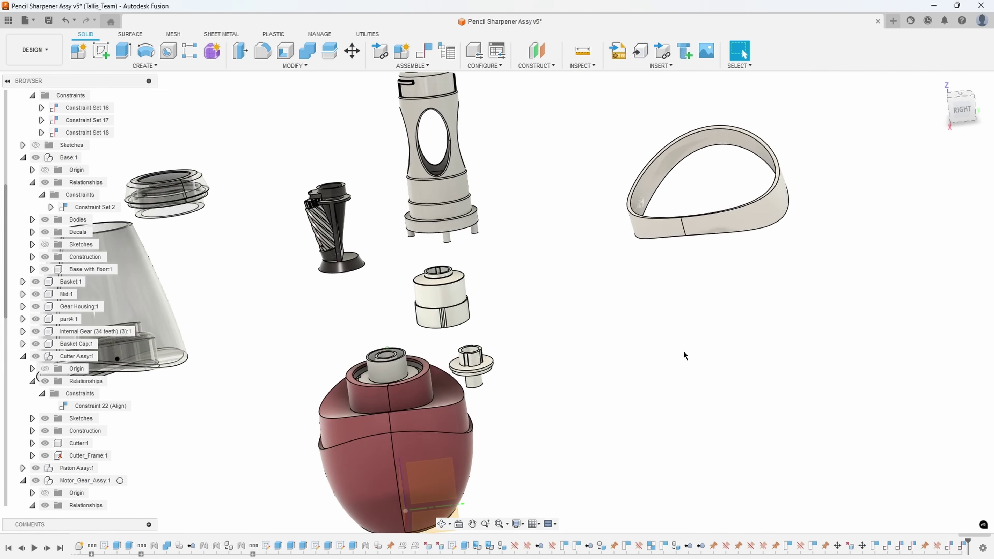
shift+middle_drag(717, 337, 752, 331)
scroll(702, 330, up, 5)
shift+middle_drag(716, 294, 450, 338)
scroll(504, 340, up, 6)
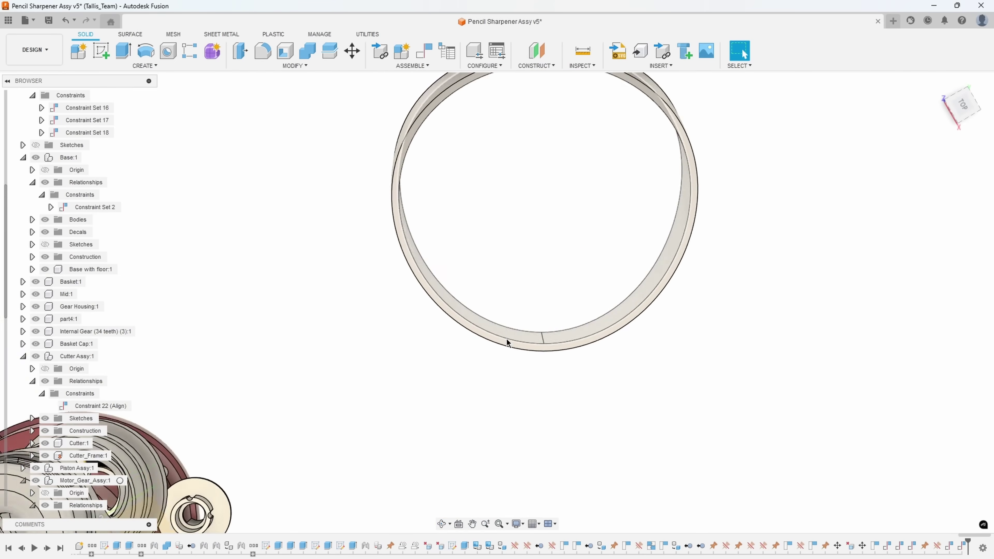
shift+middle_drag(593, 328, 580, 394)
scroll(580, 394, down, 5)
scroll(574, 378, down, 5)
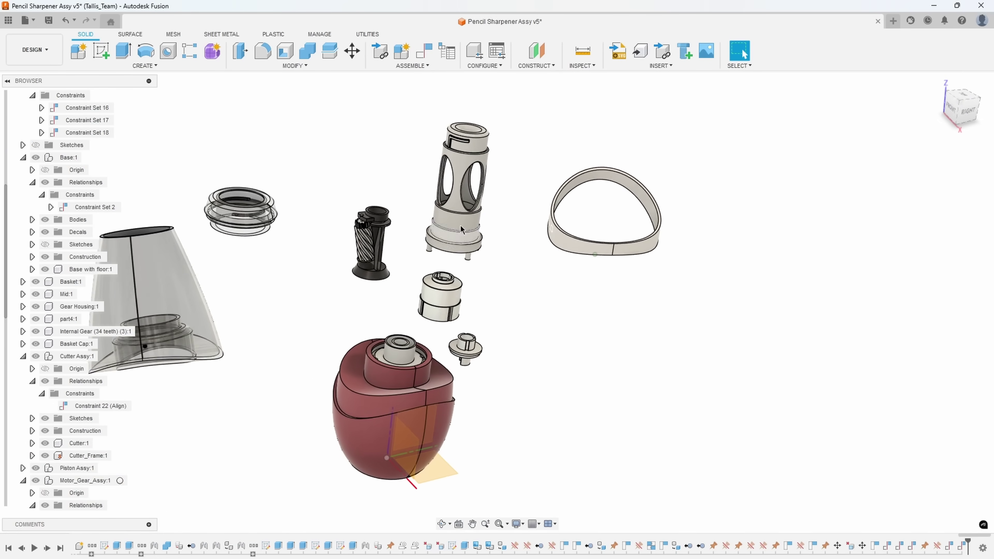
Step: Constrain the Mid ring's lower inner seam vertex to the matching seam vertex on the base-with-floor shell at 0.00 in offset
click(435, 61)
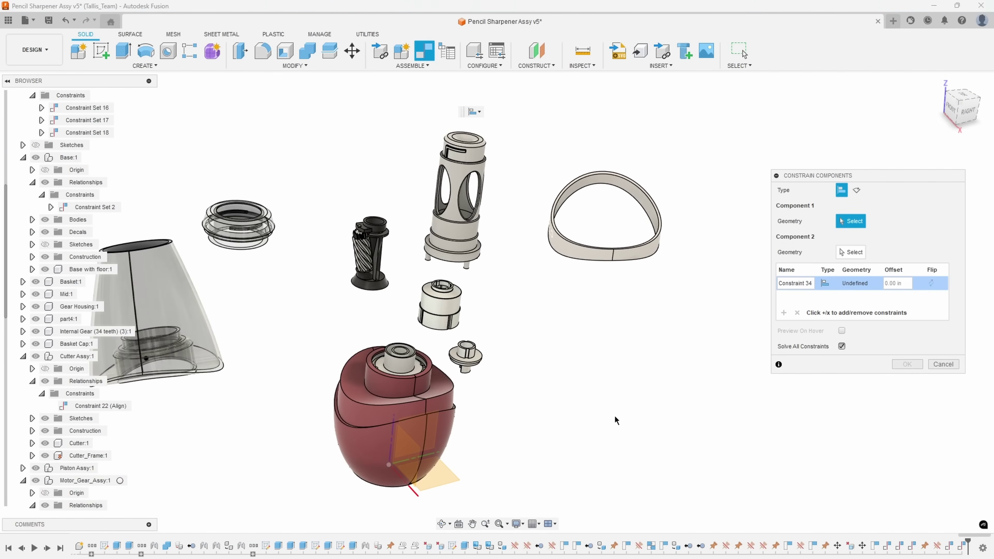
scroll(637, 312, up, 4)
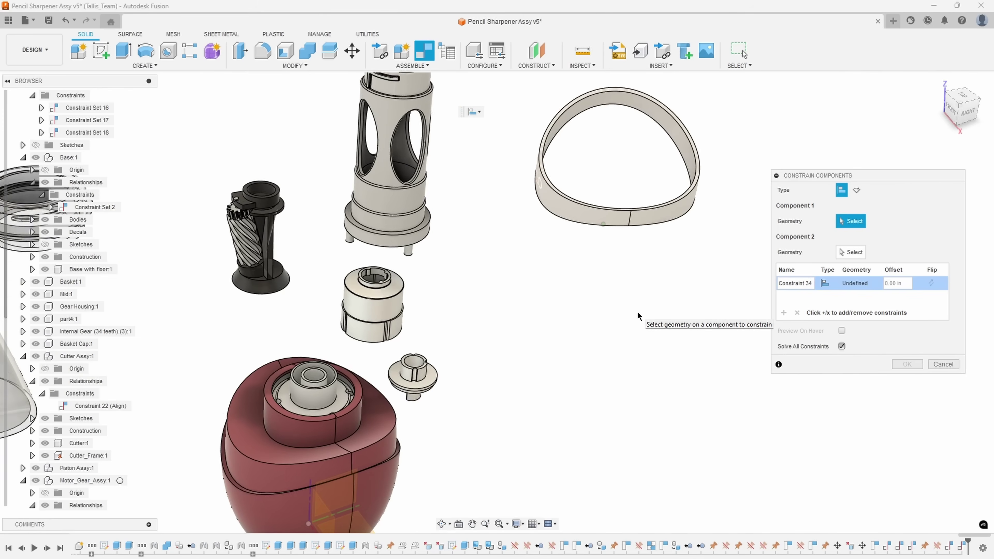
shift+middle_drag(638, 311, 650, 214)
scroll(650, 213, up, 2)
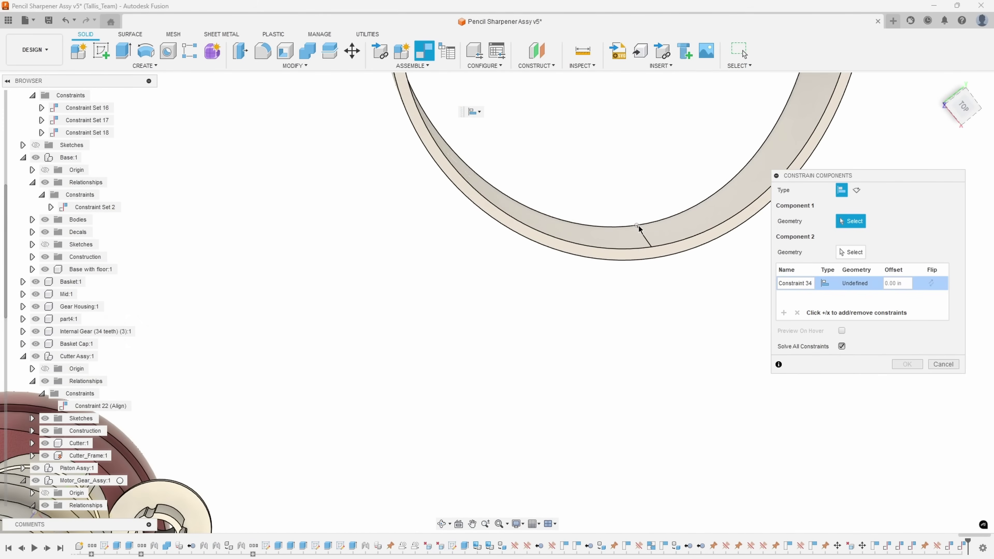
click(638, 229)
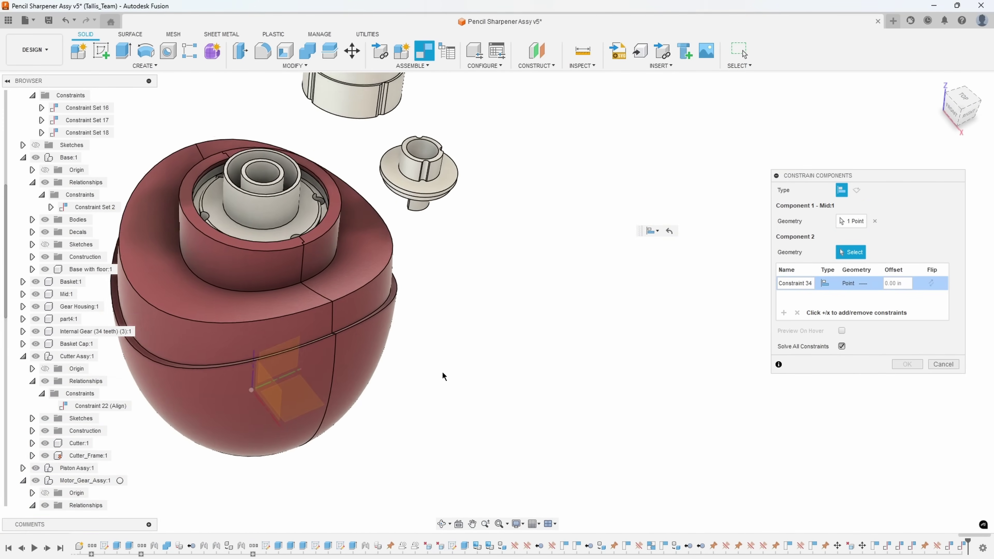
scroll(387, 361, up, 3)
click(296, 366)
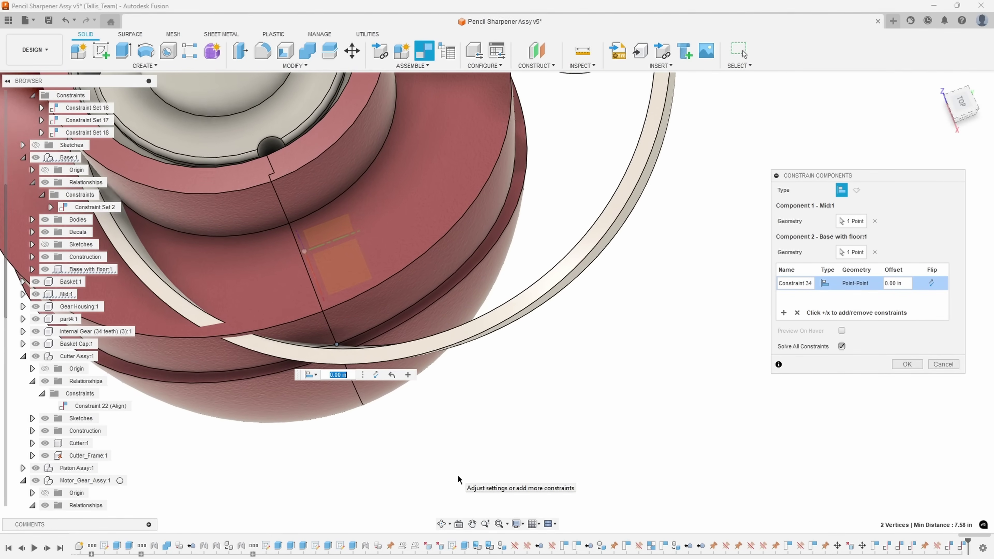
Step: Add a second point-to-point constraint joining the Mid ring's upper inner seam vertex to the shell's upper seam vertex at 0.00 in offset
click(784, 313)
click(452, 372)
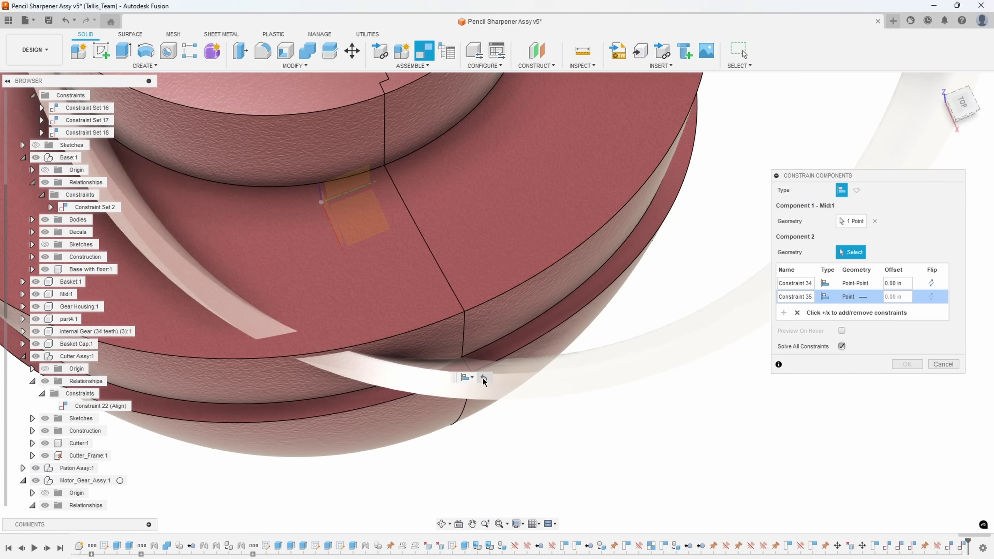
click(477, 291)
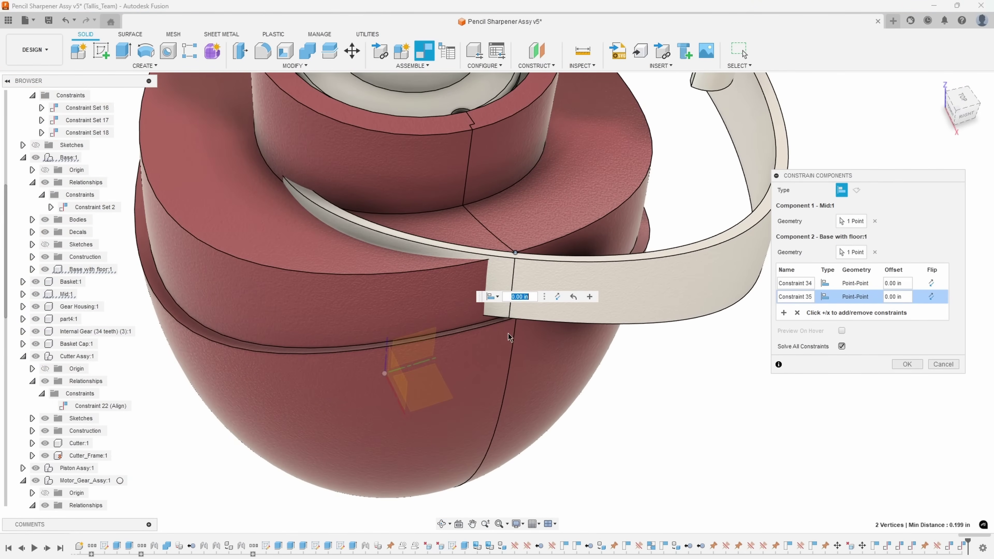
Step: Add a third point-to-point constraint joining the Mid ring's lower outer seam vertex to the outer seam vertex of the shell's ledge at 0.00 in offset
scroll(511, 252, down, 5)
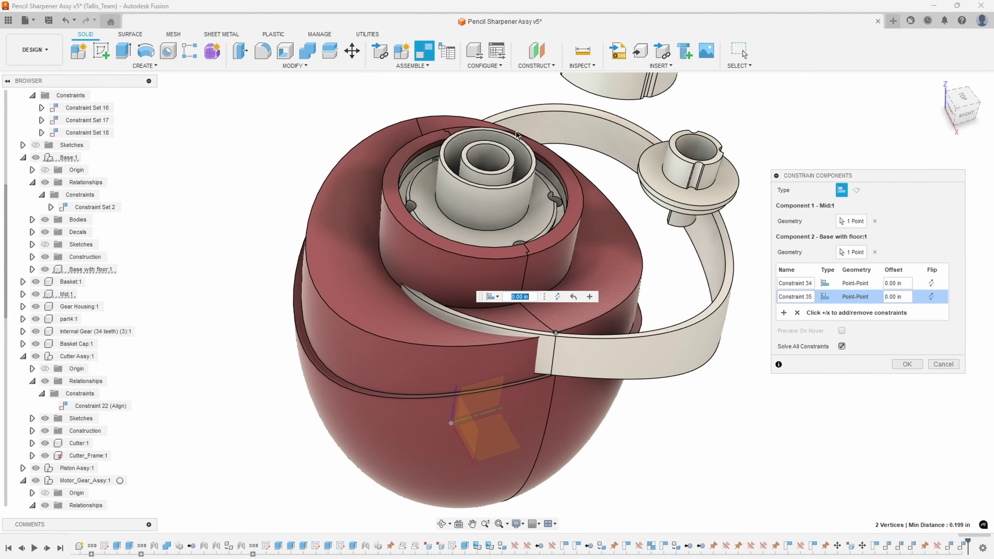
middle_drag(476, 365, 466, 413)
click(783, 312)
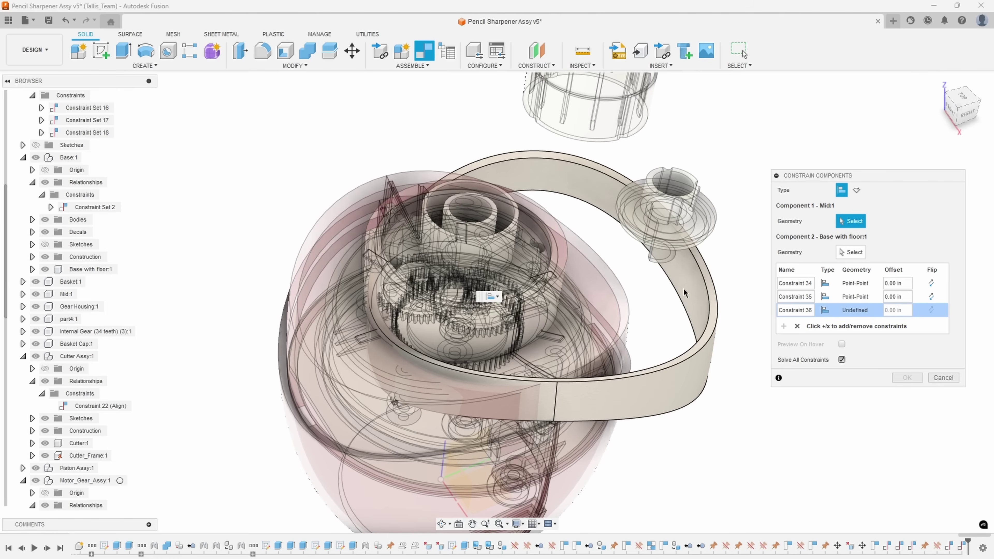
shift+middle_drag(691, 279, 654, 374)
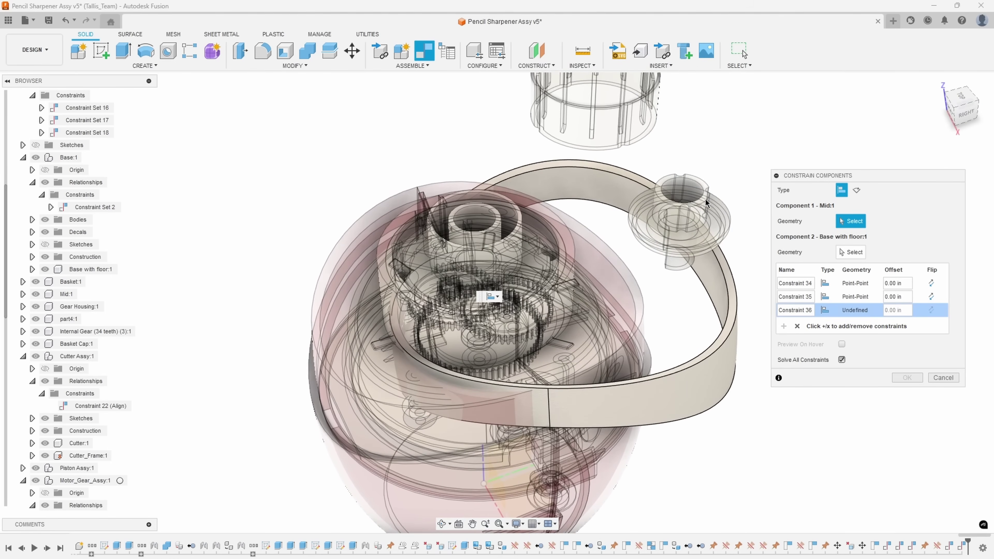
shift+middle_drag(732, 385, 658, 152)
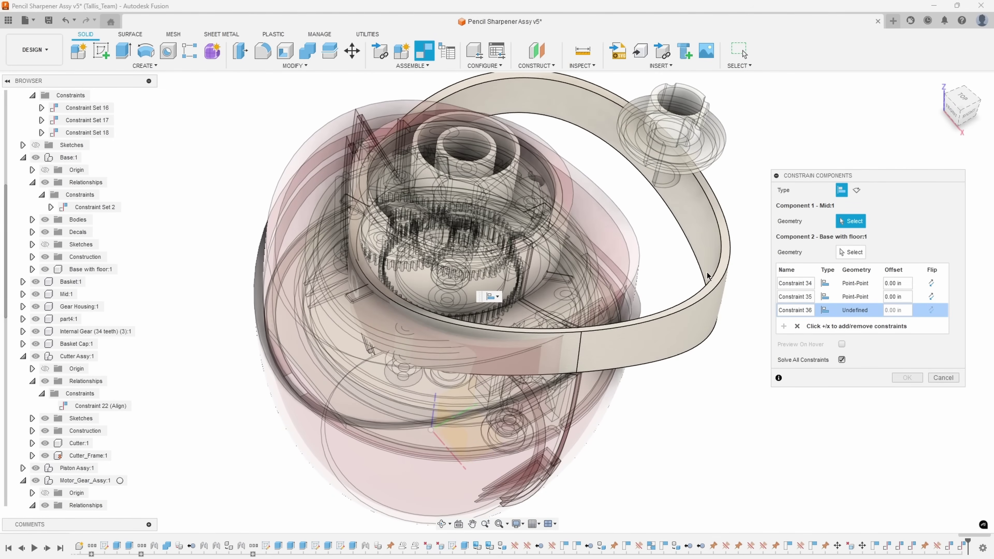
shift+middle_drag(708, 272, 704, 277)
scroll(665, 282, up, 10)
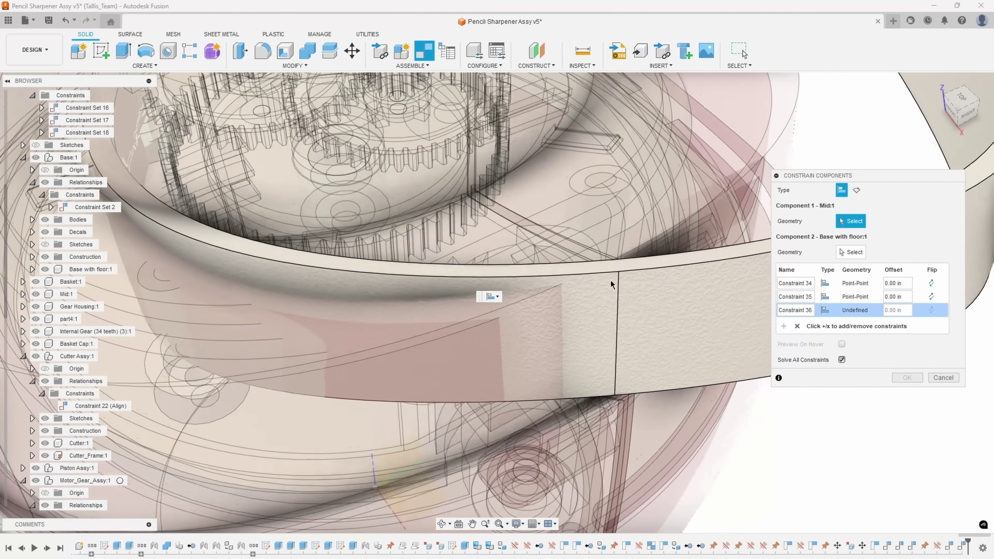
shift+middle_drag(611, 280, 748, 311)
scroll(594, 251, up, 3)
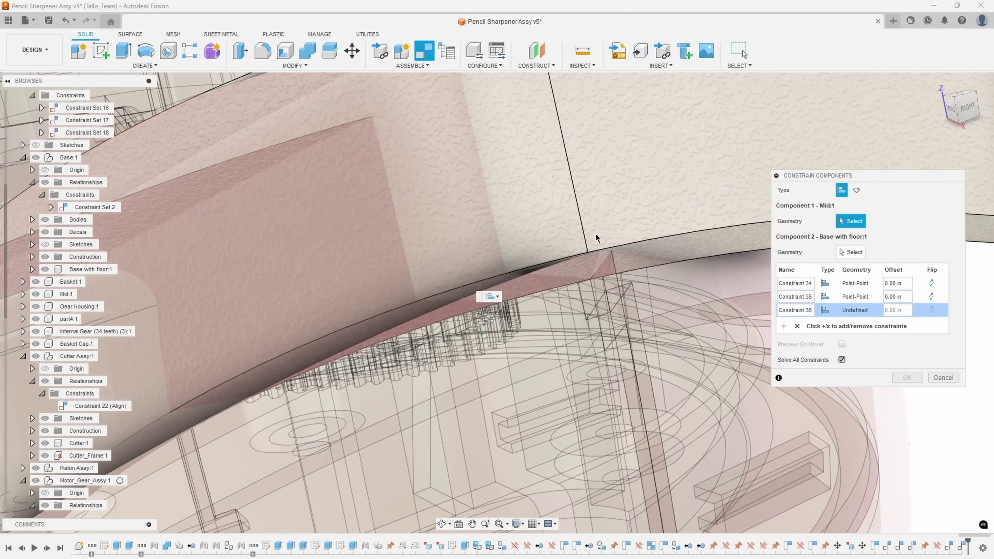
click(589, 251)
shift+middle_drag(589, 251, 531, 240)
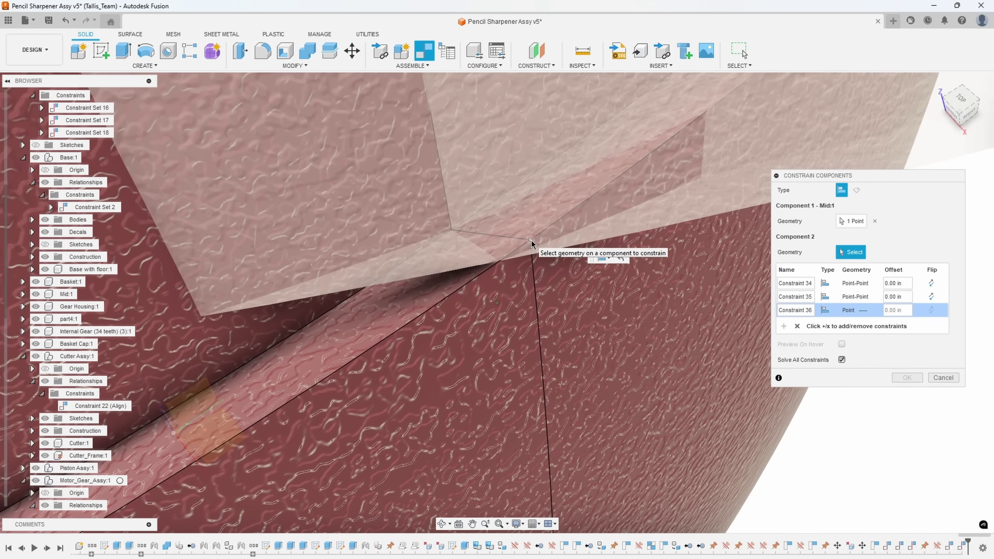
click(531, 240)
scroll(363, 359, down, 5)
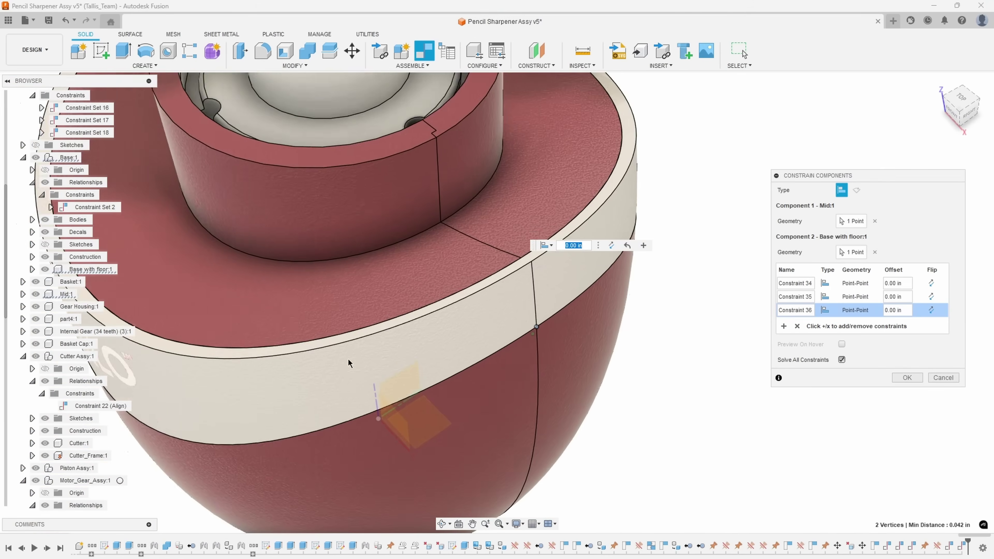
scroll(363, 359, down, 3)
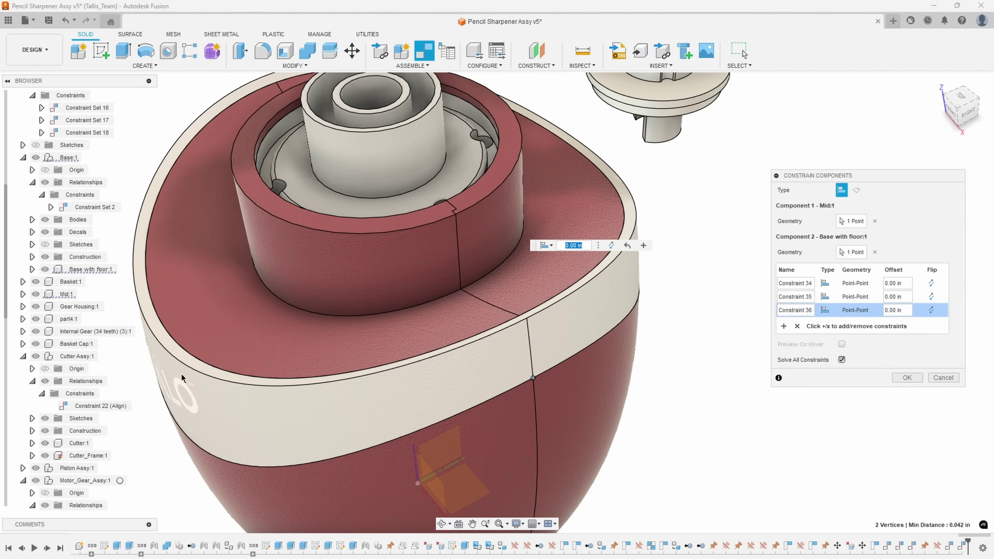
Step: Inspect the seam alignment and accept the three point-to-point constraints between the Mid ring and the base shell
scroll(521, 373, up, 6)
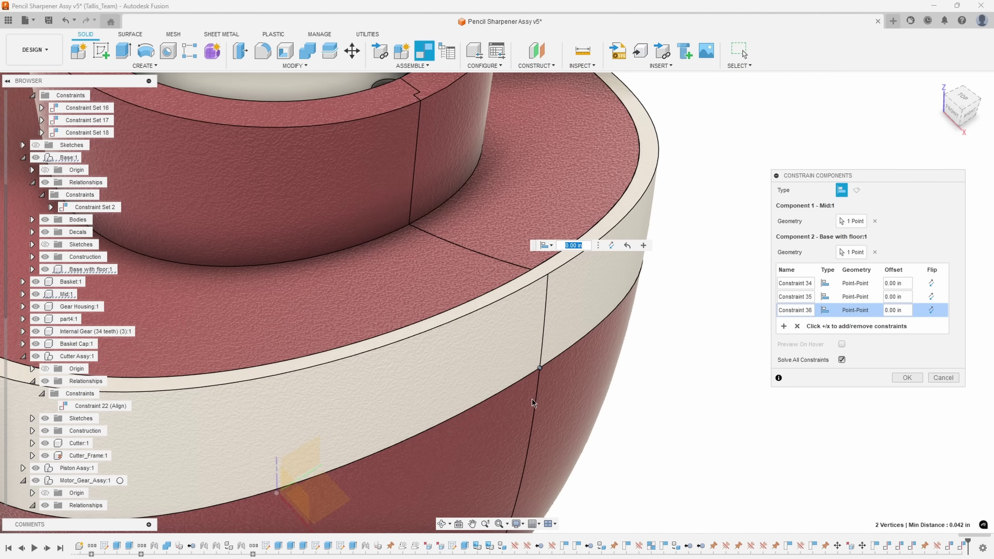
shift+middle_drag(540, 368, 471, 420)
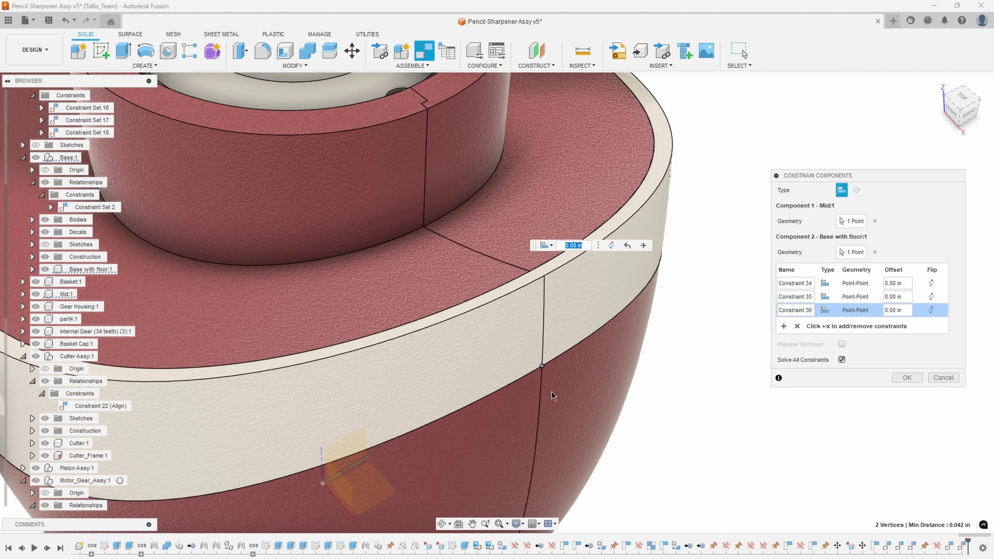
scroll(677, 321, down, 5)
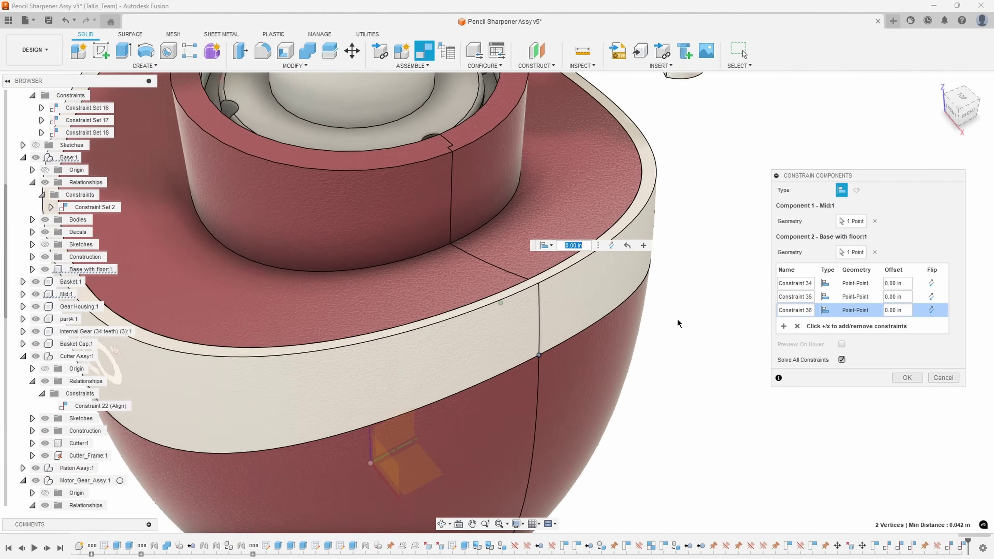
click(907, 379)
scroll(770, 440, down, 2)
shift+middle_drag(435, 379, 551, 267)
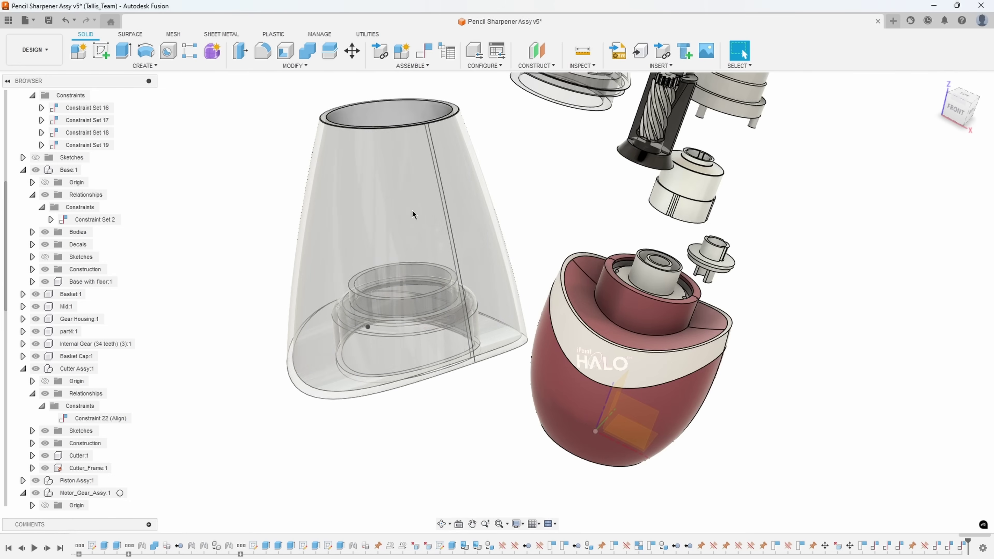
shift+middle_drag(450, 375, 355, 251)
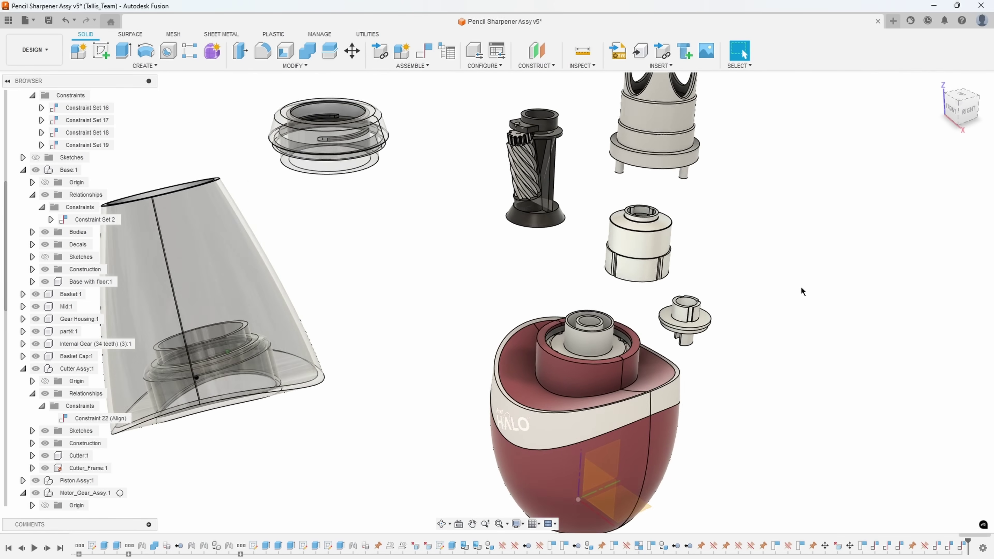
scroll(562, 432, down, 2)
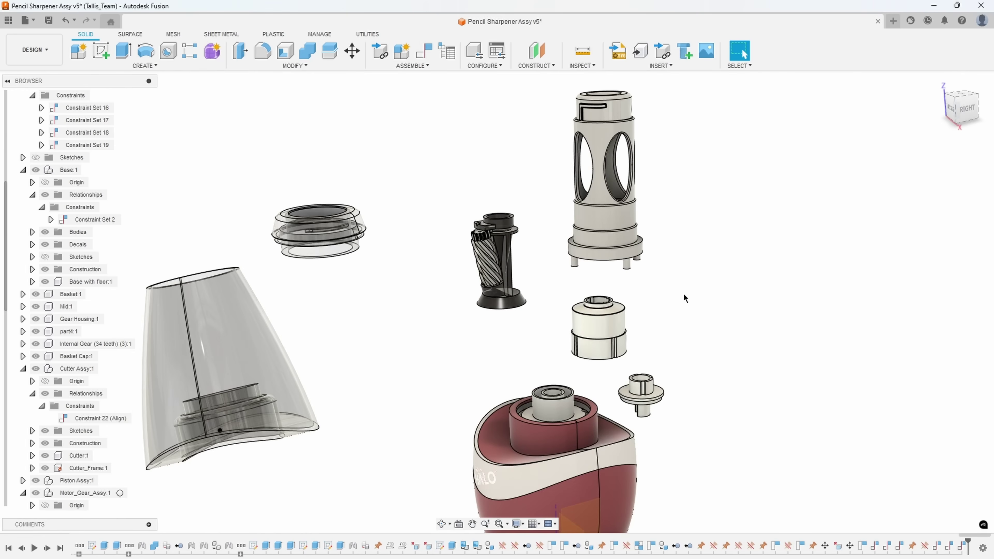
scroll(706, 272, up, 3)
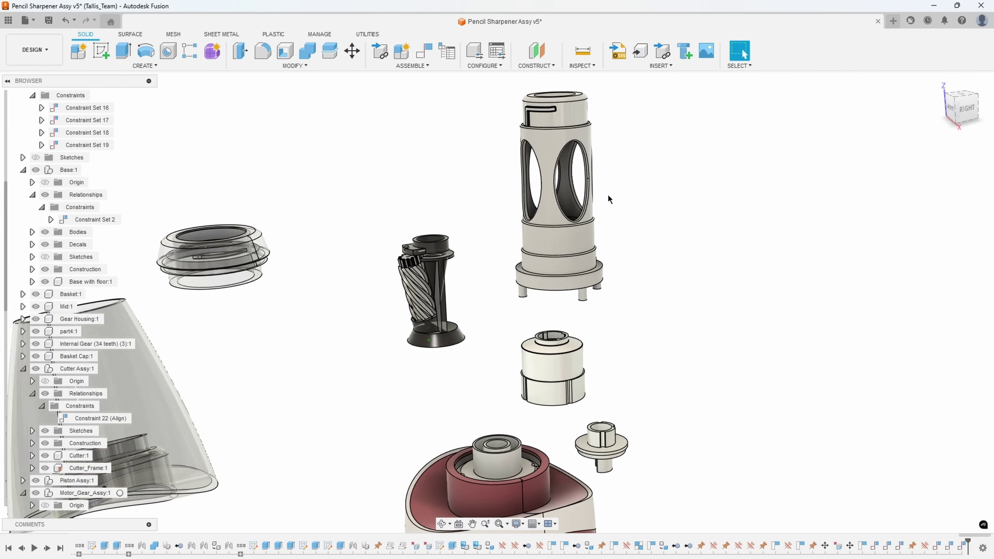
click(426, 56)
scroll(460, 287, up, 4)
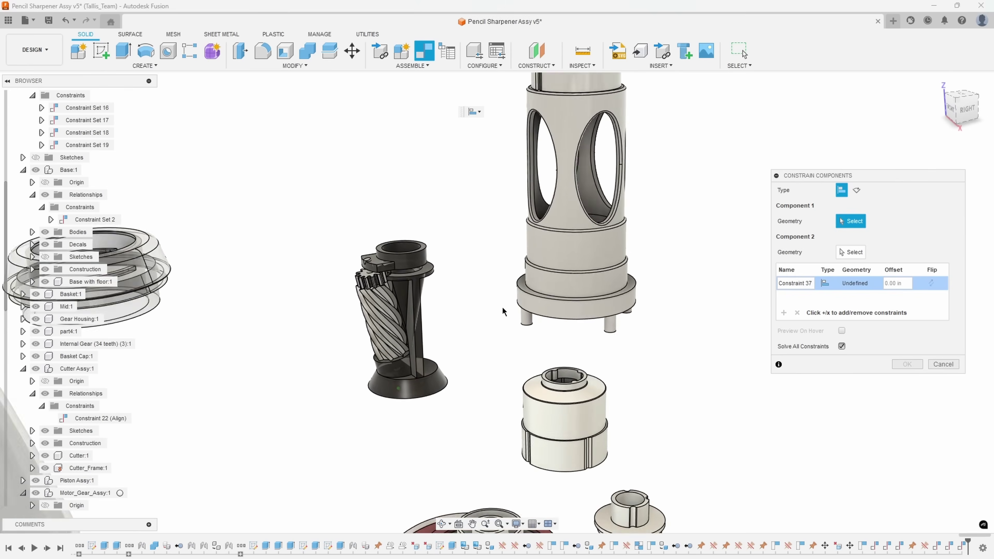
middle_drag(410, 258, 428, 259)
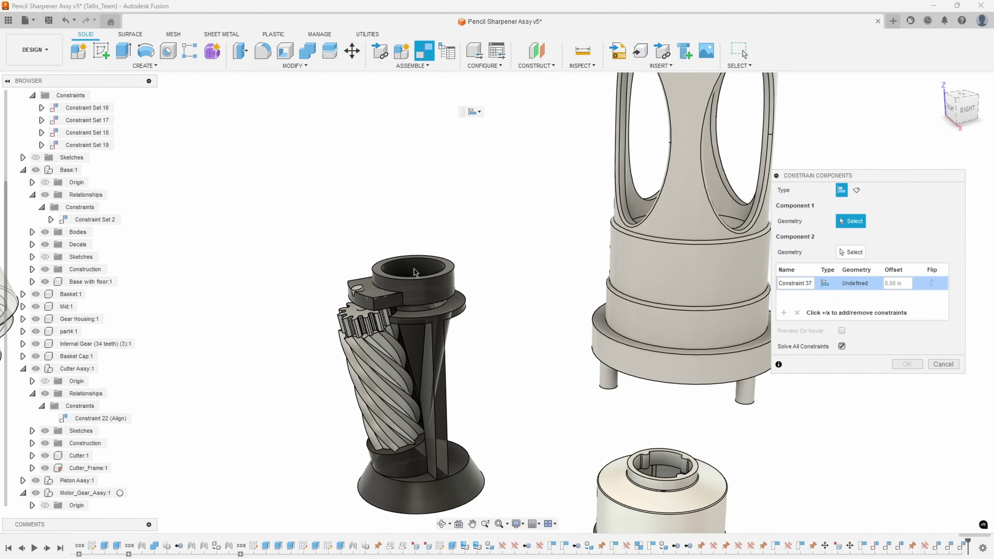
click(948, 365)
scroll(426, 273, down, 2)
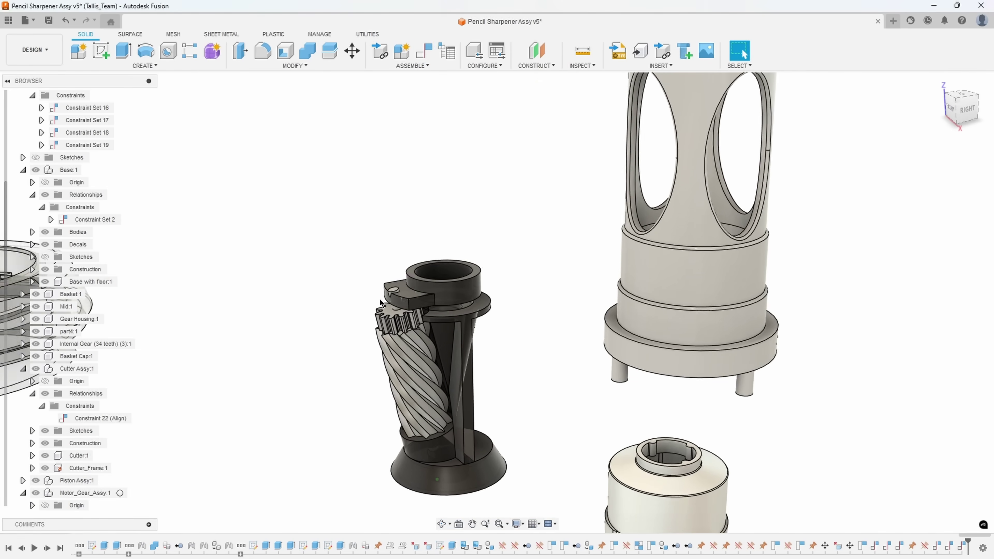
Step: Unpin the Cutter_Frame component in the Cutter Assy
click(465, 268)
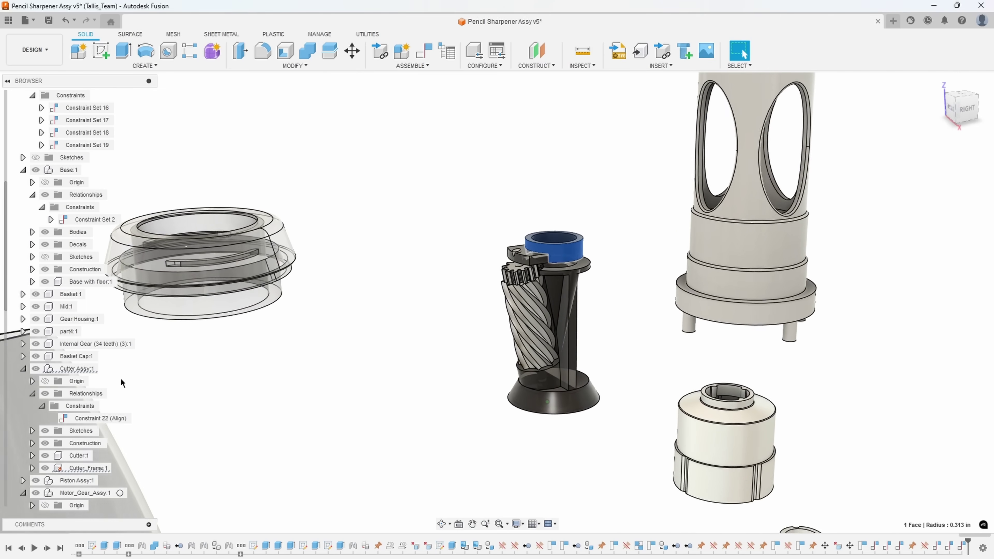
right_click(74, 469)
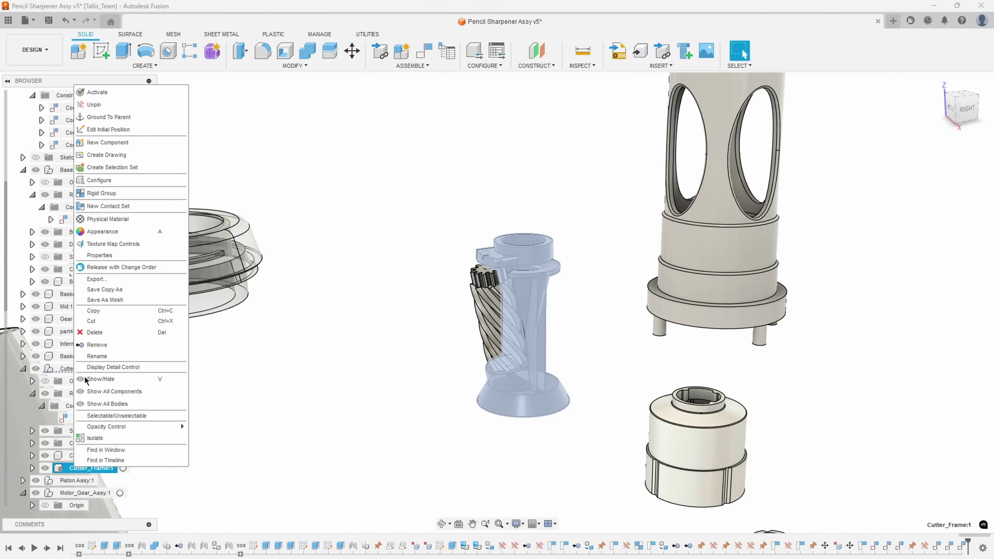
click(103, 109)
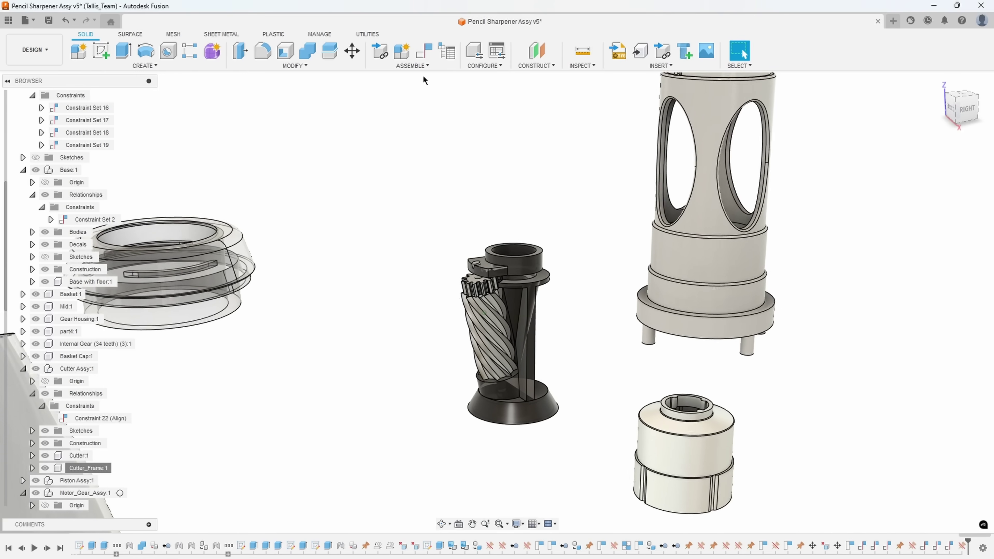
Step: Constrain the cylindrical bore face of Cutter_Frame to the cylindrical face inside the upper end of part4 at 0.00 in offset
click(430, 49)
scroll(489, 220, up, 3)
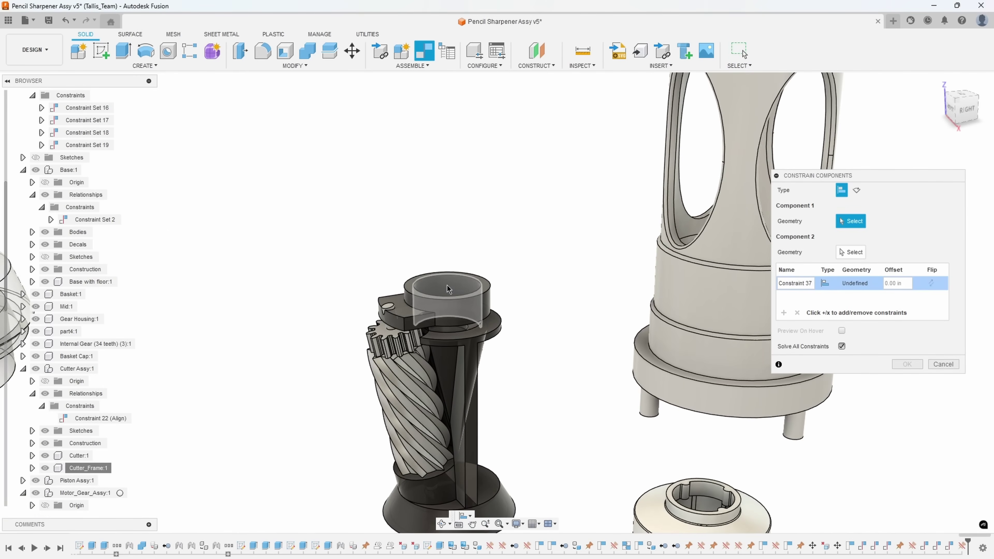
click(448, 289)
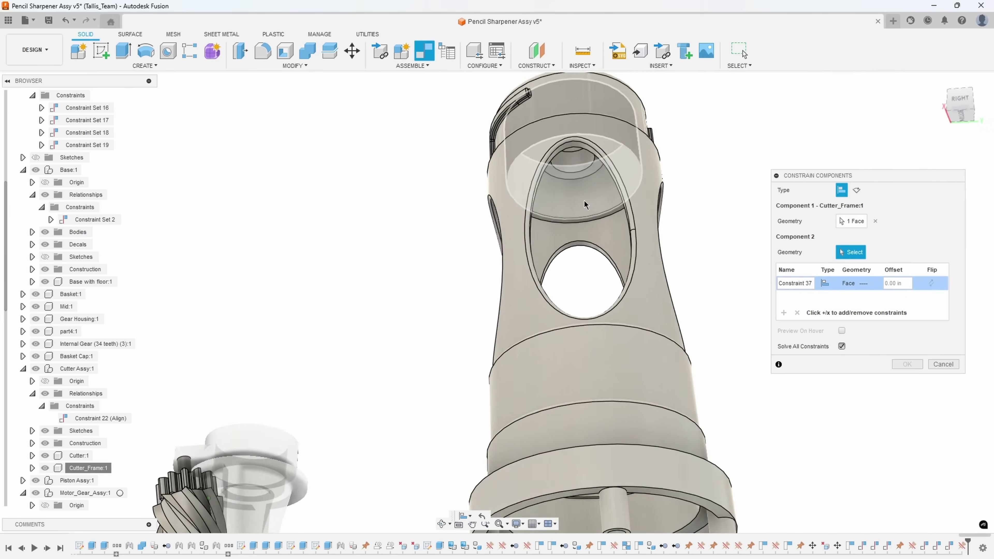
scroll(586, 205, up, 4)
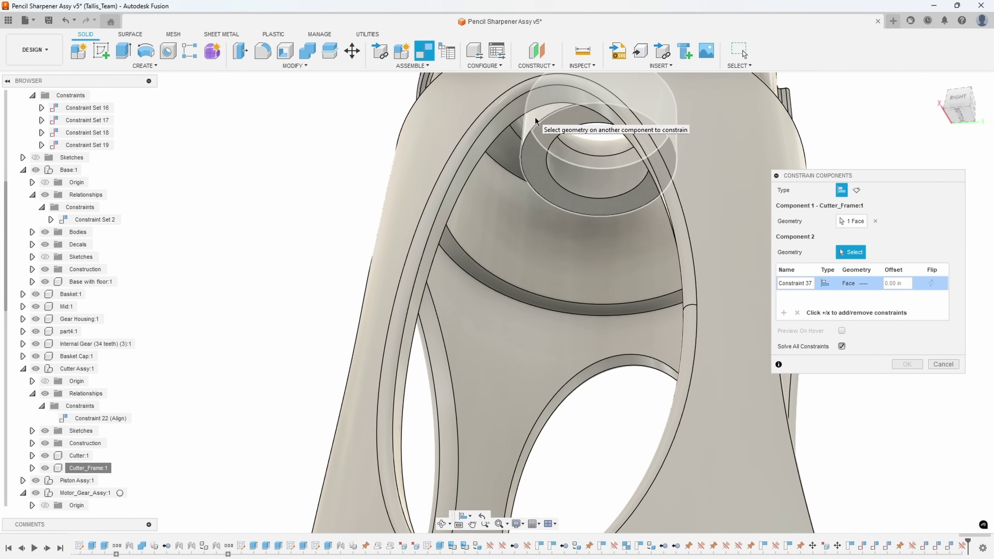
click(535, 121)
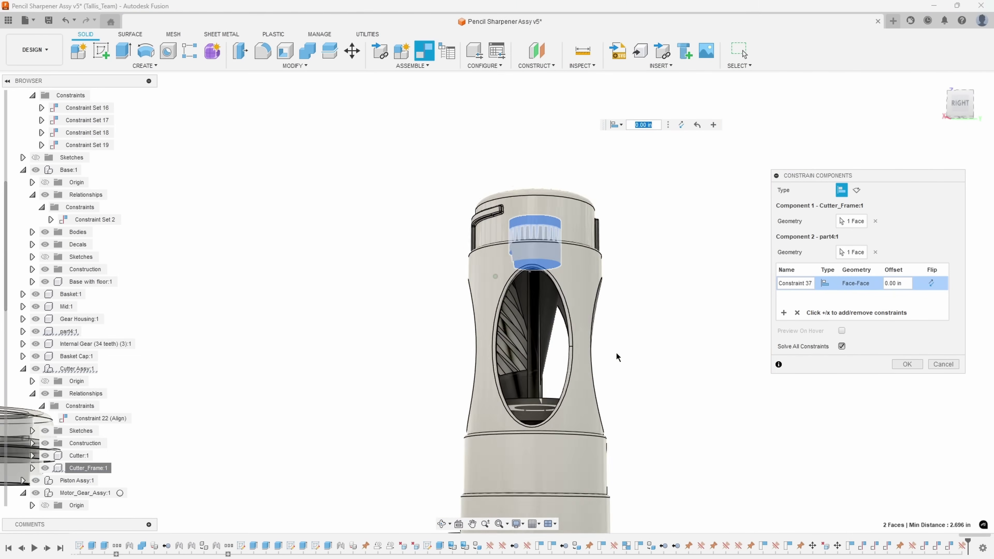
click(907, 364)
Step: Try moving the constrained cutter parts and part4, and revert the components to their previous positions
drag(571, 258, 521, 301)
shift+middle_drag(522, 306, 527, 278)
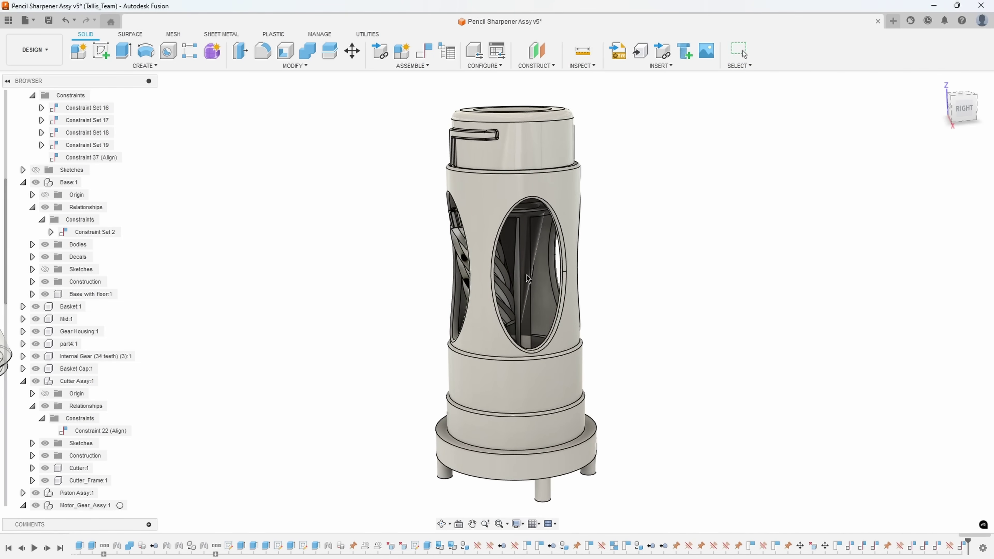
click(795, 51)
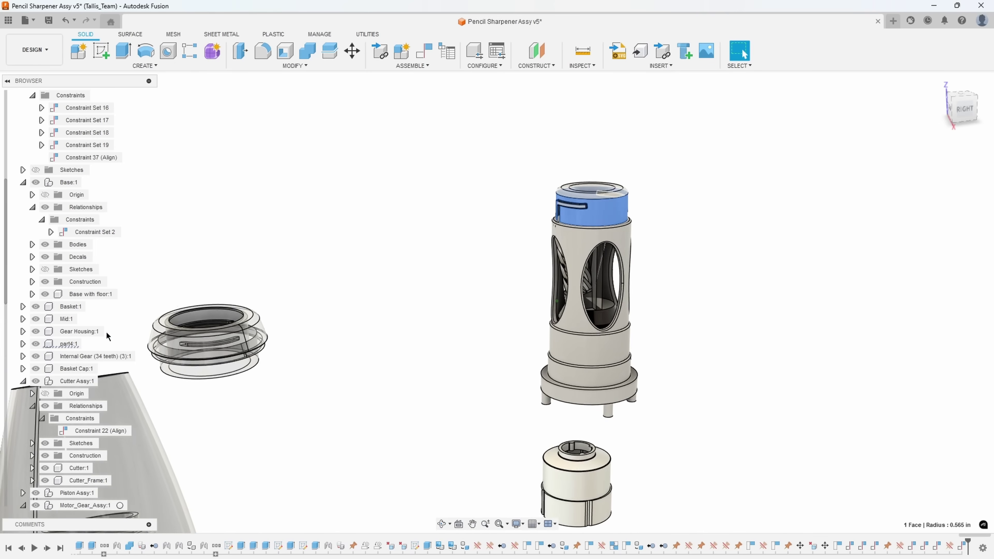
Step: Pin the part4 housing in place
right_click(68, 344)
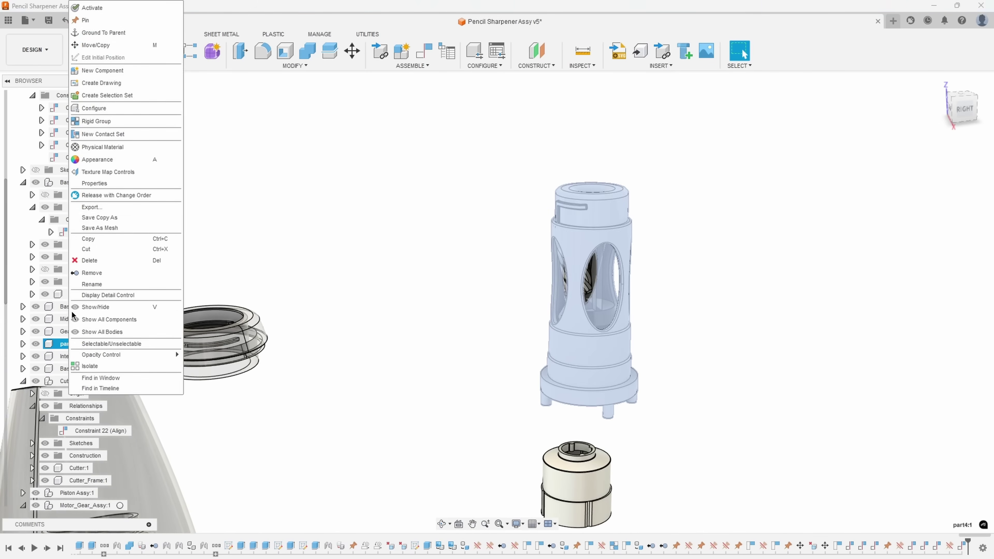
click(87, 22)
click(748, 146)
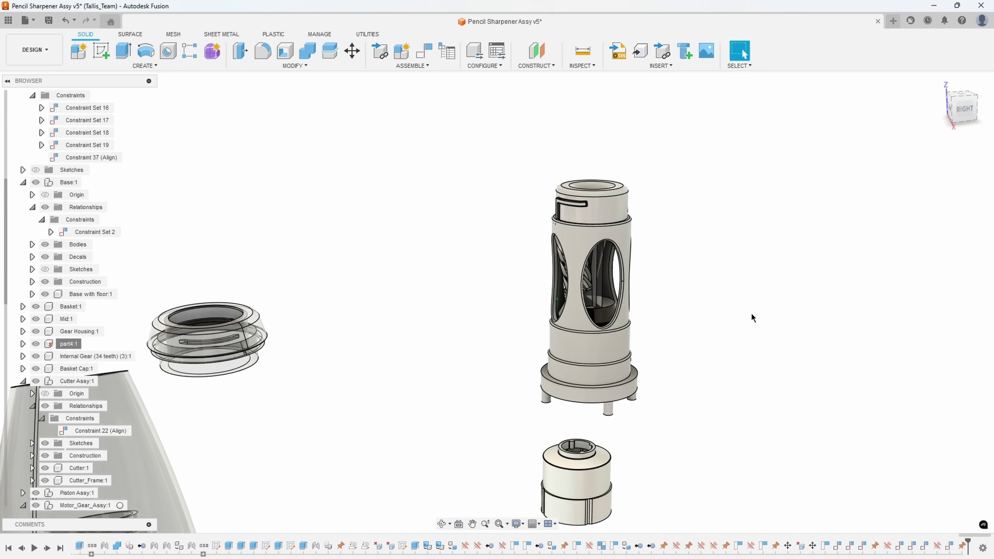
Step: Check how the cutter frame moves inside the pinned part4 housing
scroll(617, 274, up, 3)
scroll(616, 267, up, 2)
drag(584, 221, 629, 240)
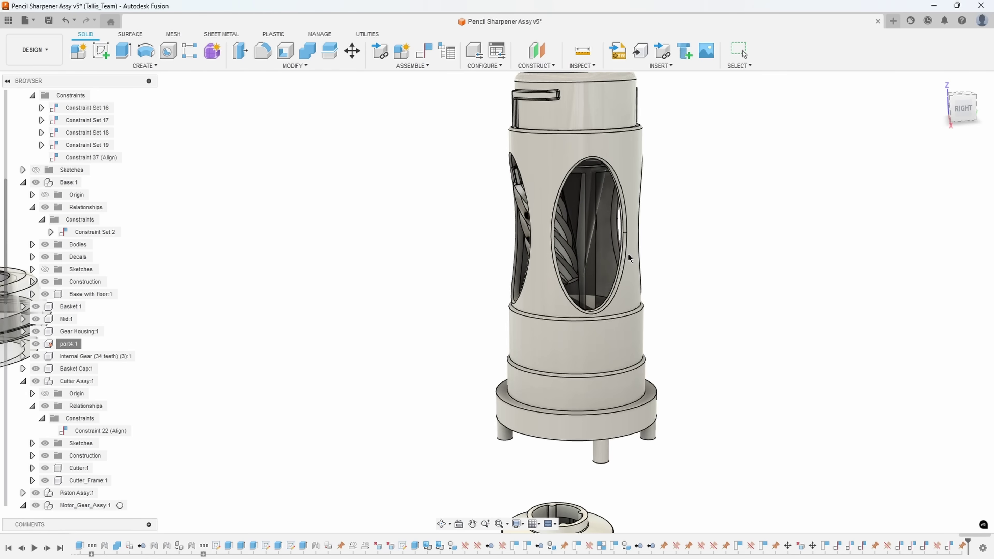
key(Escape)
Step: Constrain the cylindrical flange rim face of the Piston to the inner cylindrical face of the Piston_Case at 0.00 in offset
scroll(632, 250, up, 1)
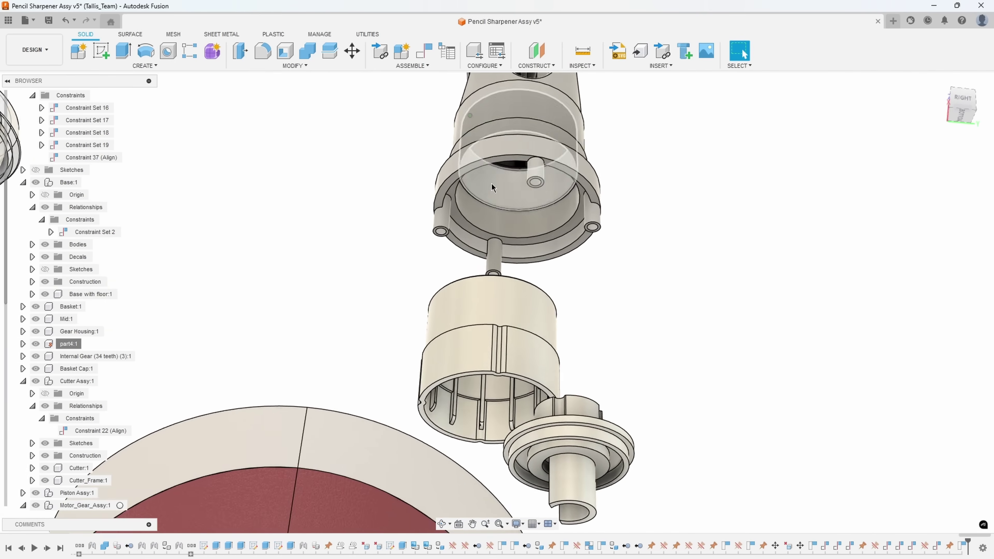
click(423, 51)
scroll(539, 231, up, 5)
scroll(542, 238, up, 5)
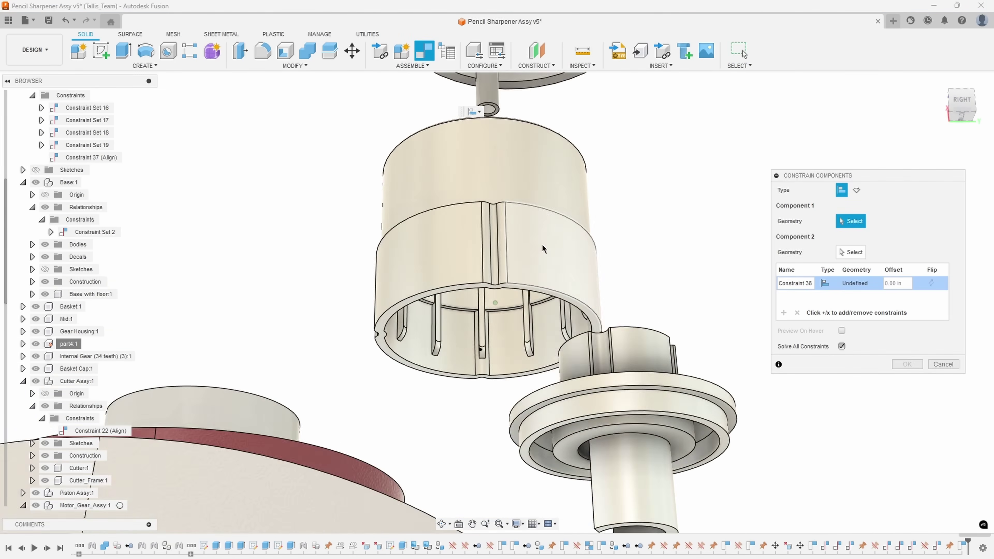
scroll(540, 325, up, 1)
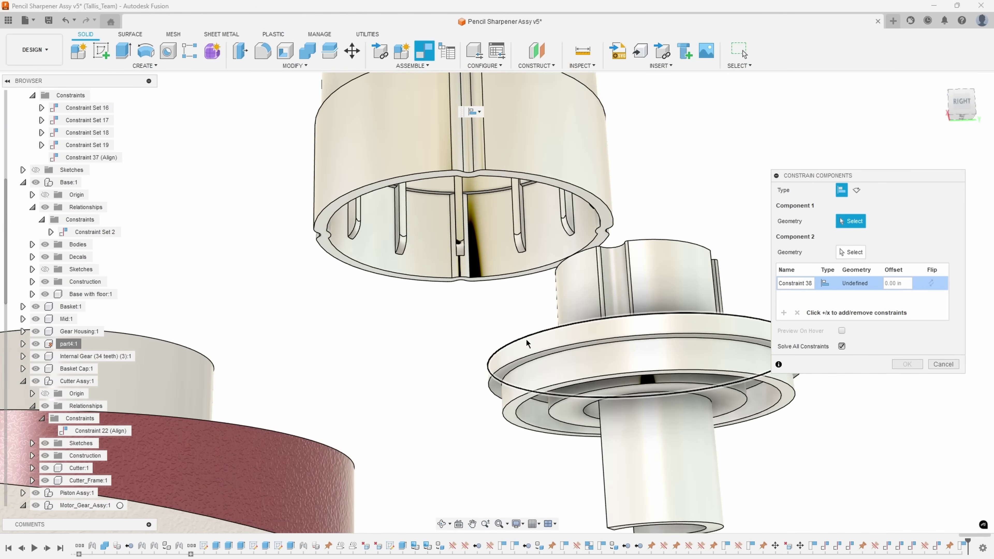
click(526, 348)
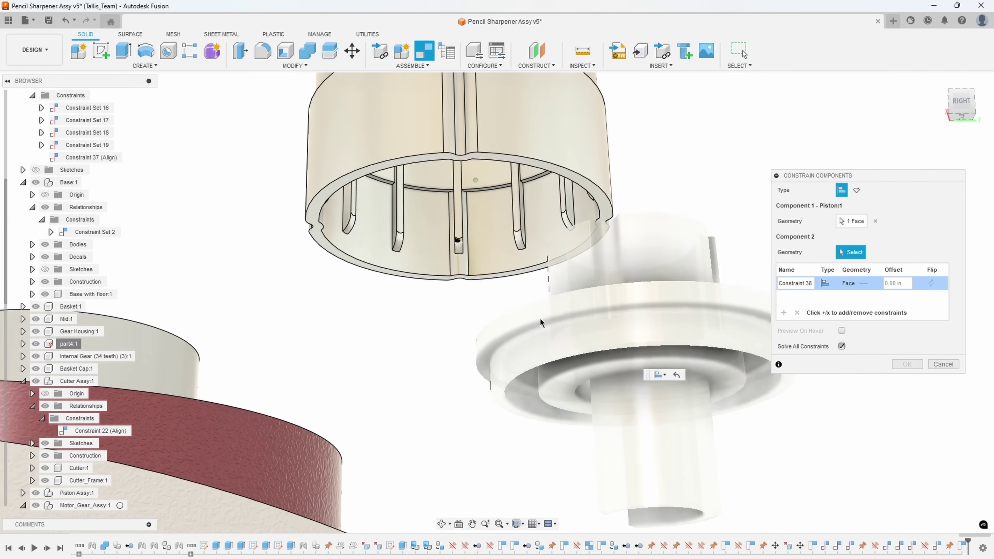
click(419, 177)
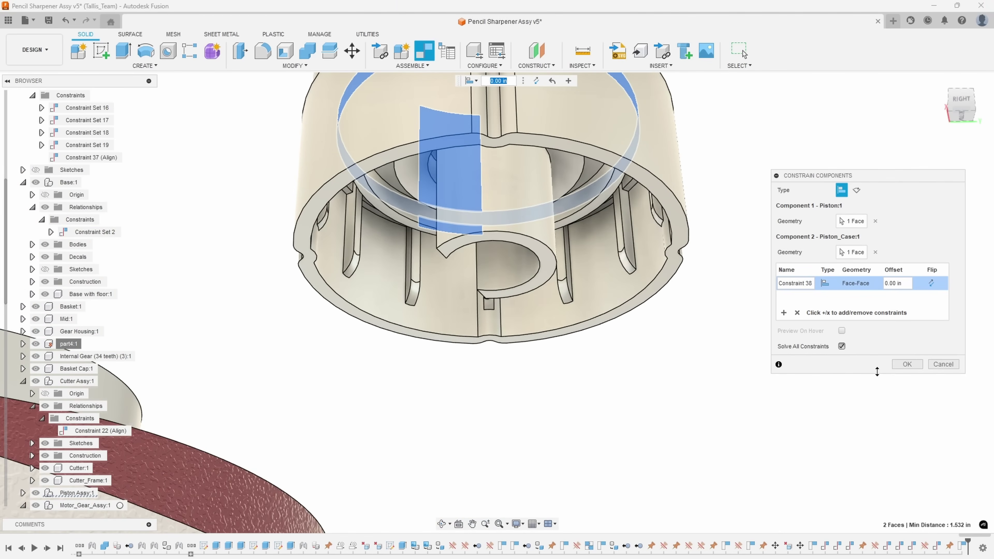
click(904, 365)
Step: Try moving the piston and its case, and revert both to their previous positions
drag(446, 258, 528, 211)
scroll(508, 170, down, 3)
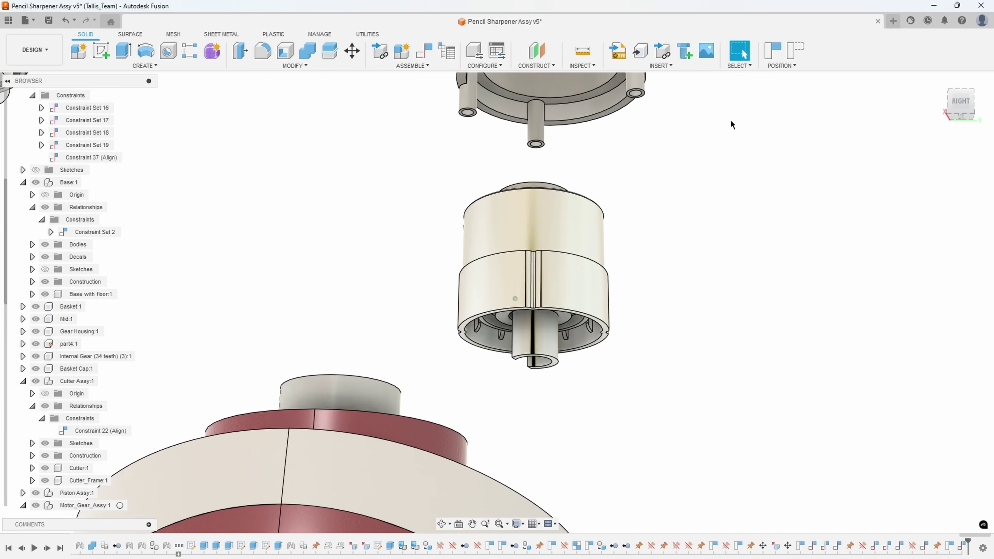
click(794, 51)
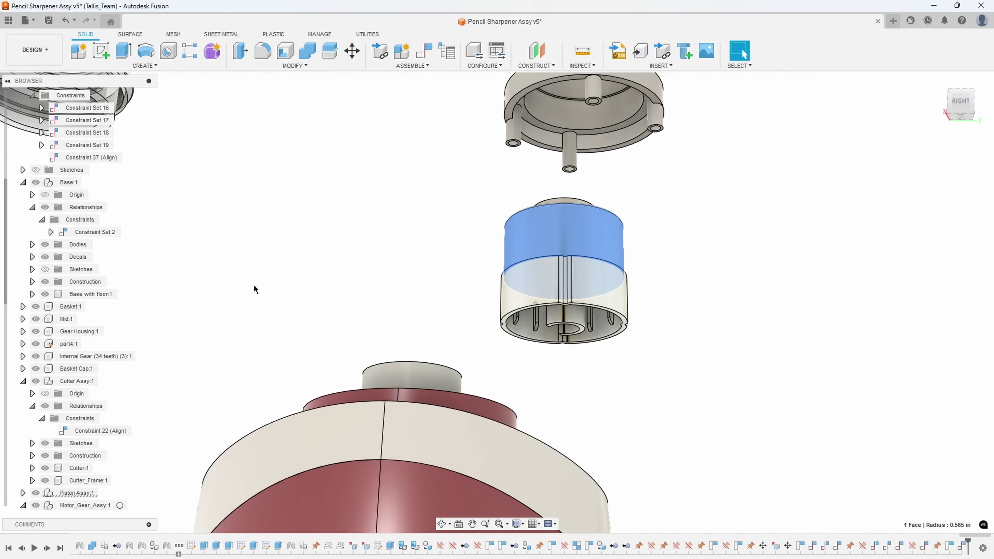
Step: Locate the Piston_Case component in the Piston Assy and pin it in place
drag(7, 287, 8, 448)
click(23, 332)
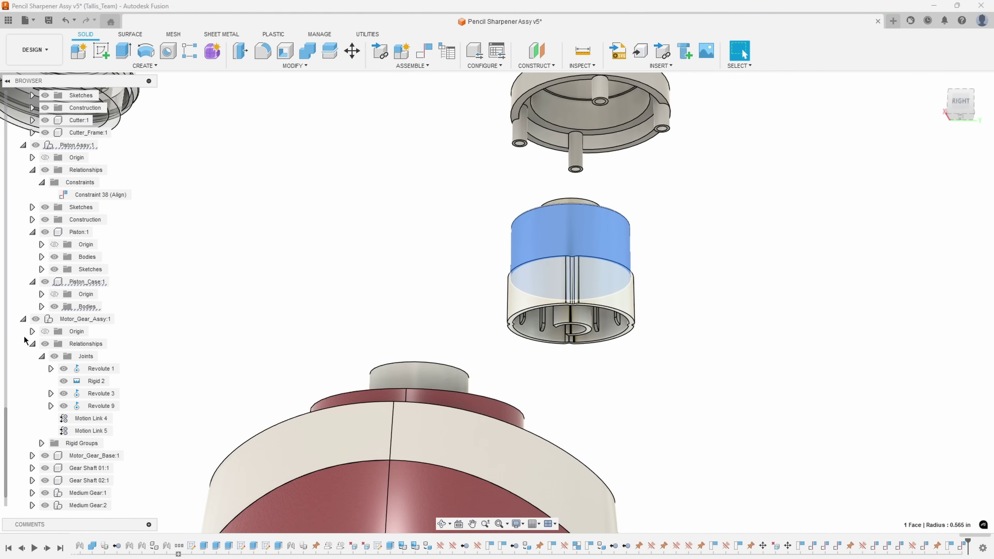
click(42, 307)
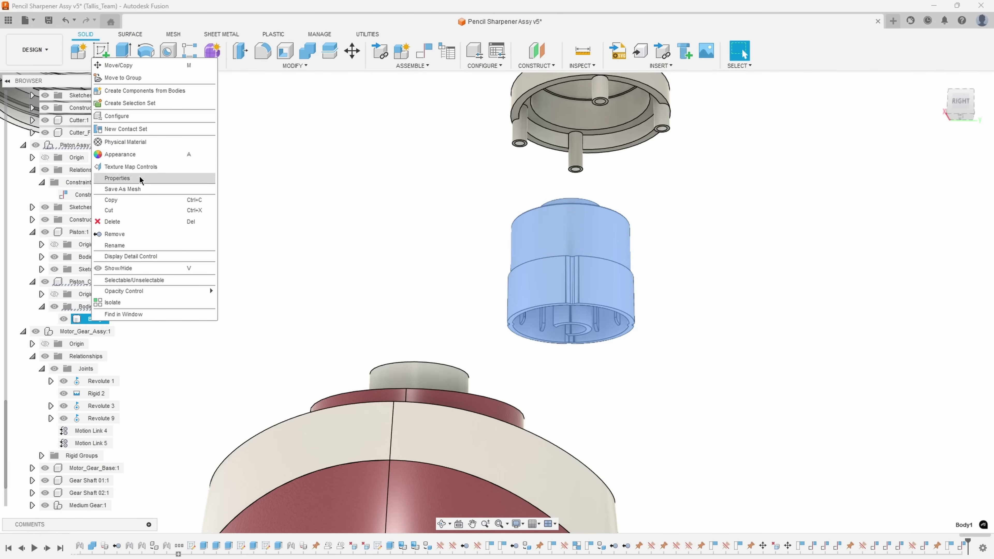
click(195, 201)
right_click(92, 287)
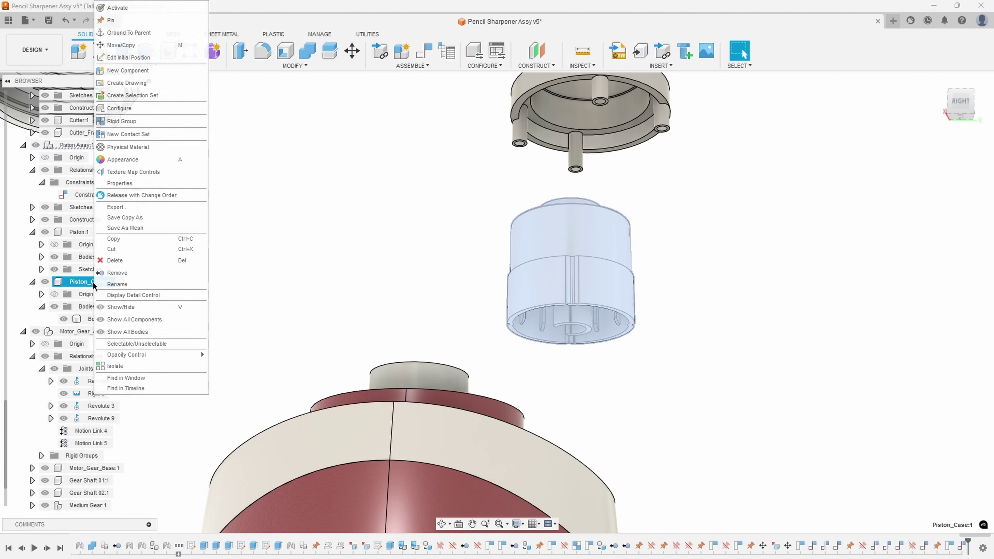
click(122, 21)
Step: Examine the piston inside the pinned case together with the align constraint that joins them
scroll(591, 306, up, 5)
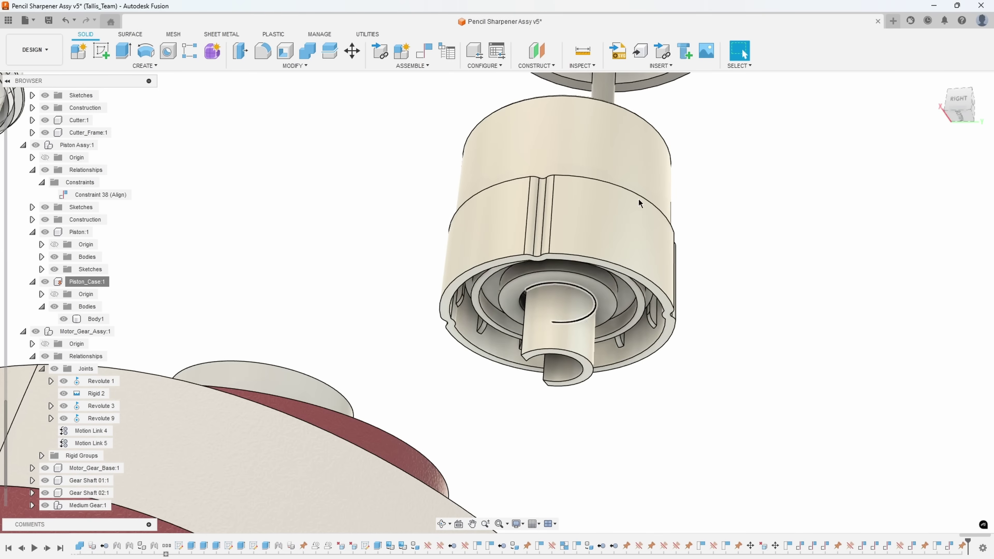
shift+middle_drag(723, 246, 580, 241)
scroll(580, 242, down, 2)
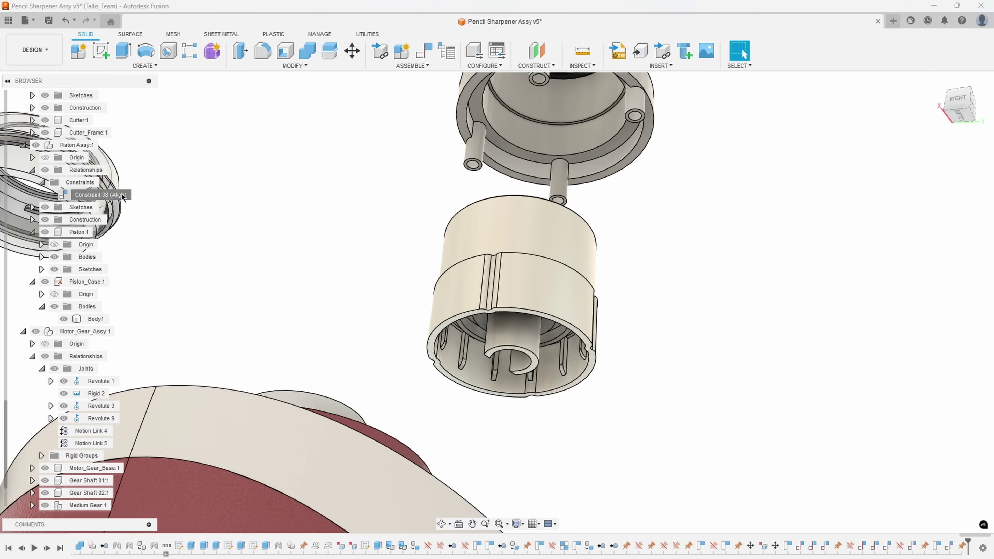
double_click(122, 194)
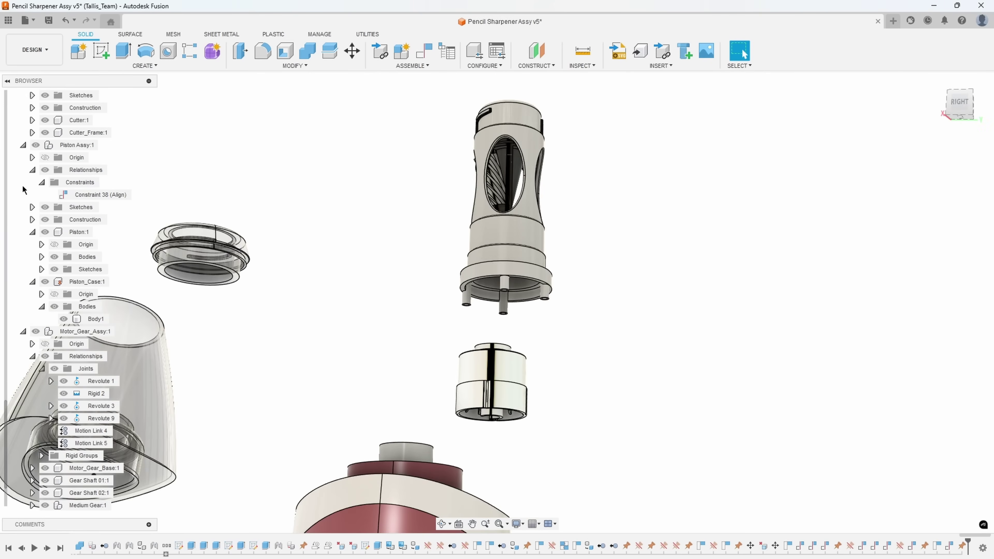
Step: Unpin the part4 component so it can move freely
drag(6, 408, 8, 106)
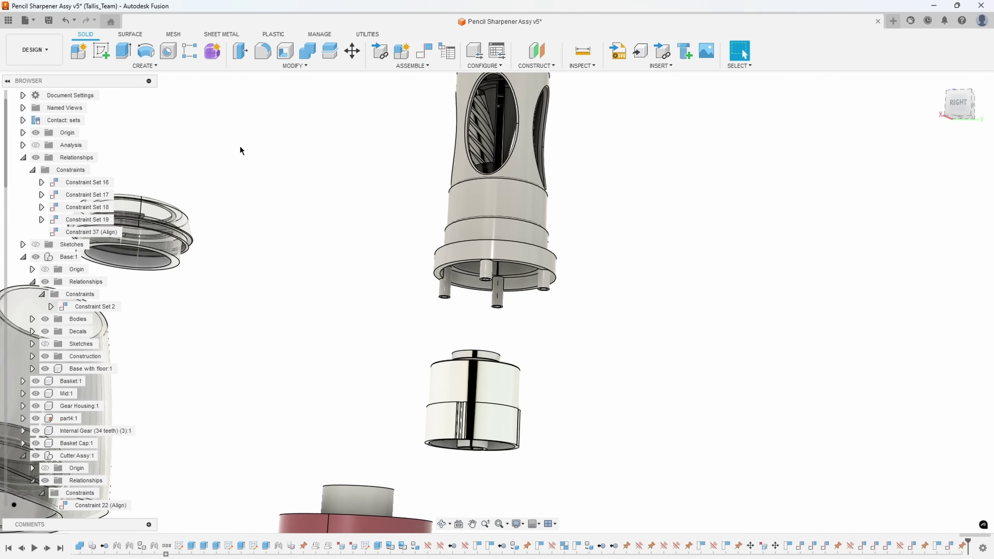
click(425, 53)
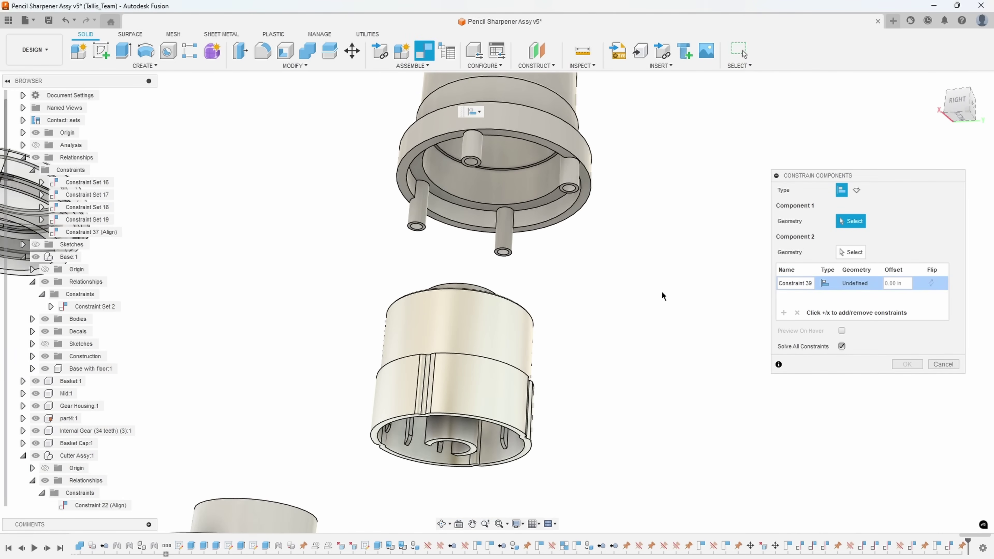
click(943, 365)
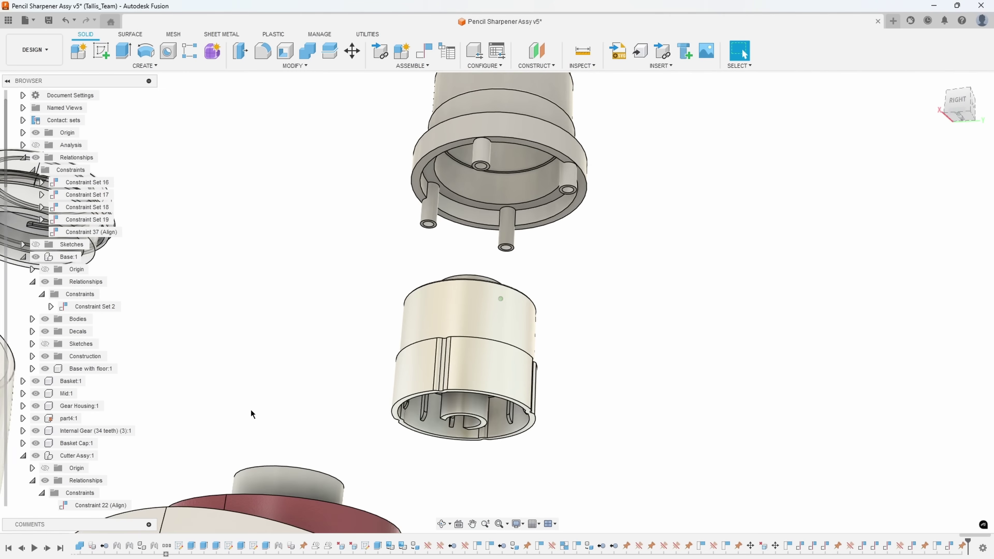
right_click(54, 421)
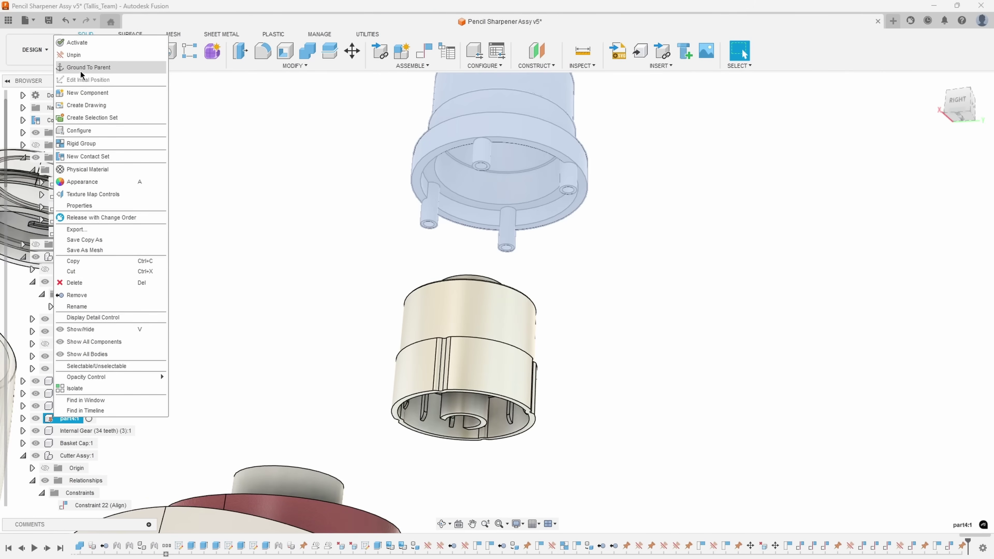
click(78, 59)
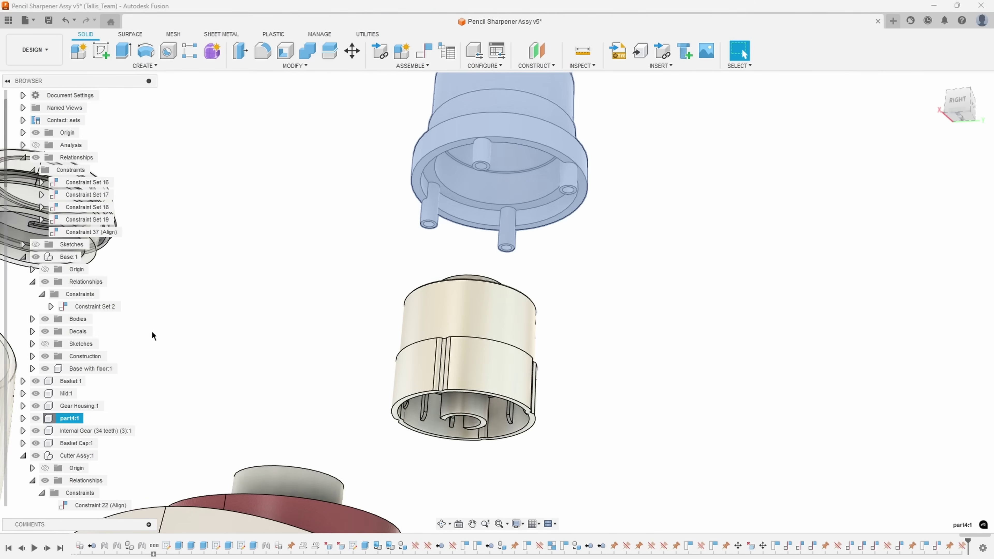
Step: Unpin the Piston_Case component inside the Piston Assy
click(461, 333)
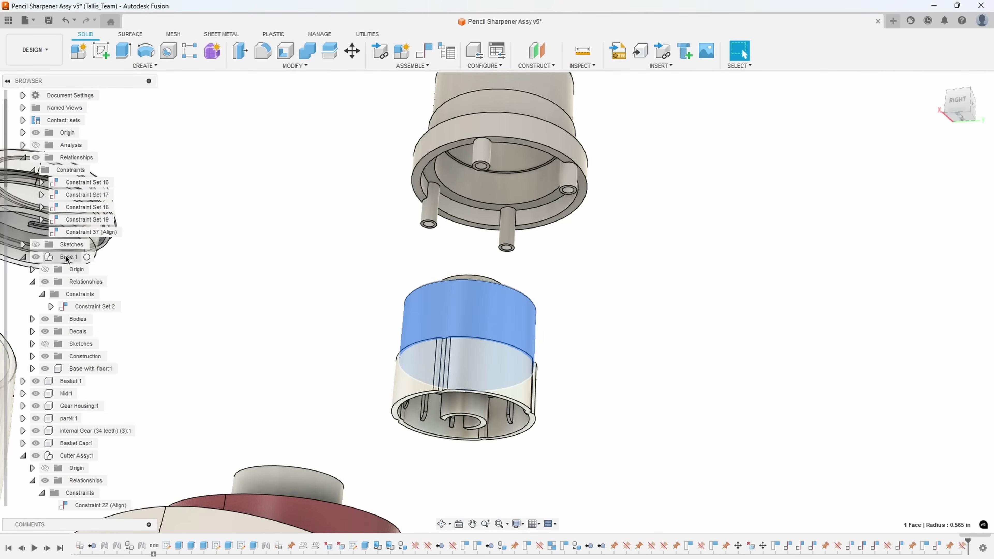
drag(5, 200, 8, 415)
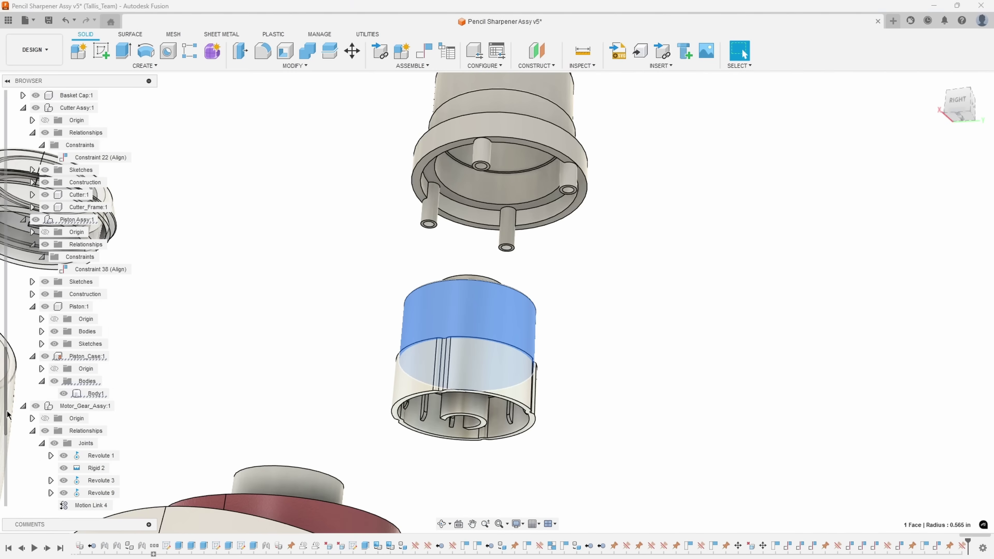
right_click(92, 356)
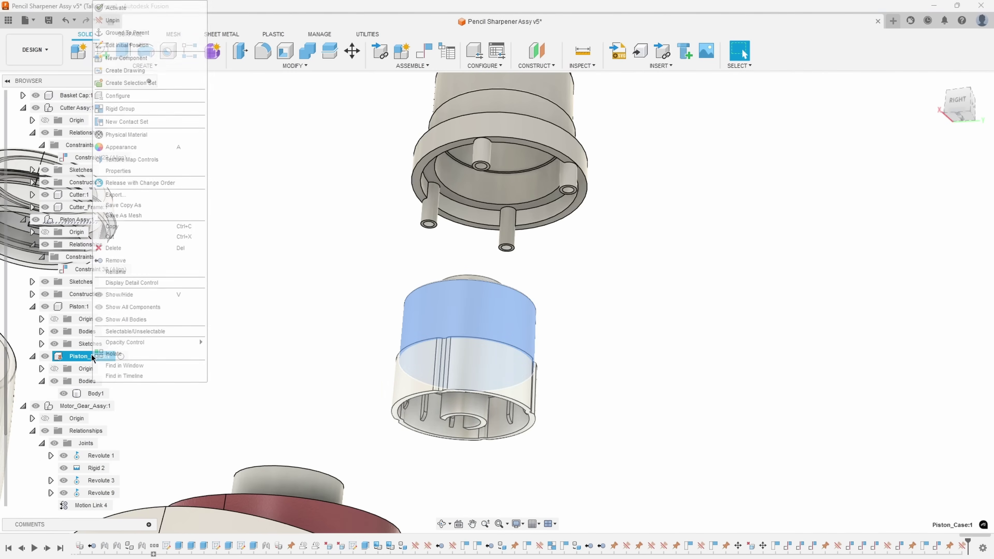
click(119, 24)
click(665, 252)
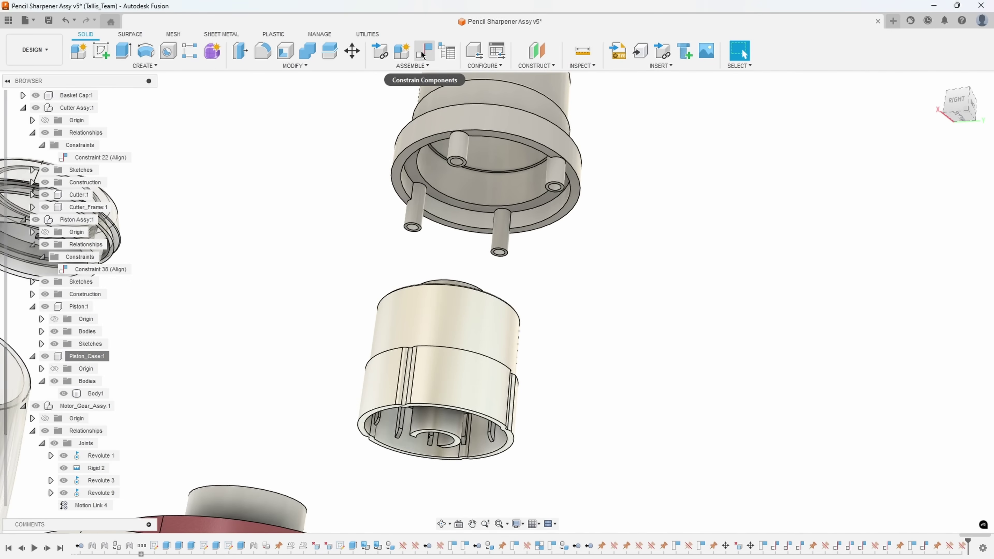
Step: Constrain the Piston_Case's cylindrical face to part4's inner cylindrical face and its lower rim to part4's flat ring face, both at 0.00 in offset
click(423, 55)
click(448, 372)
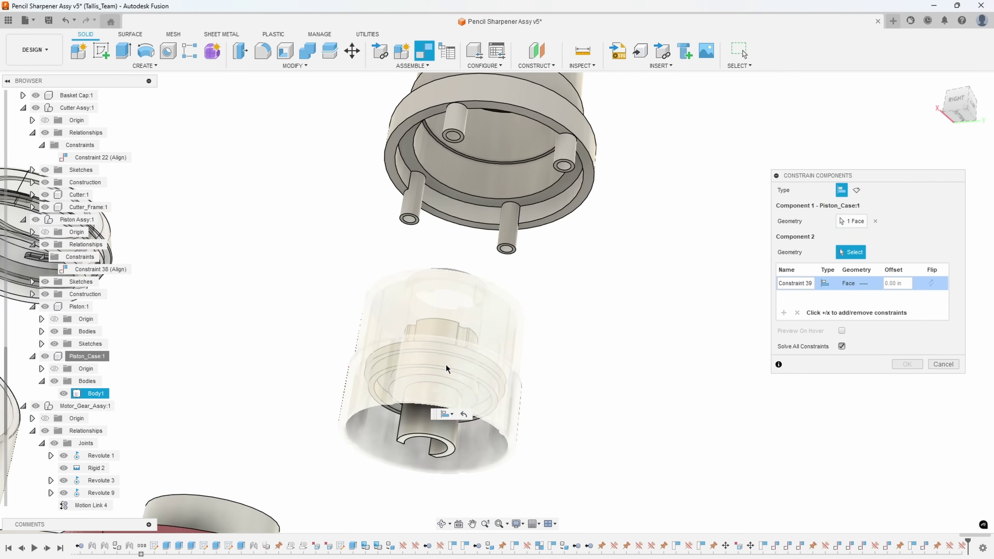
click(501, 175)
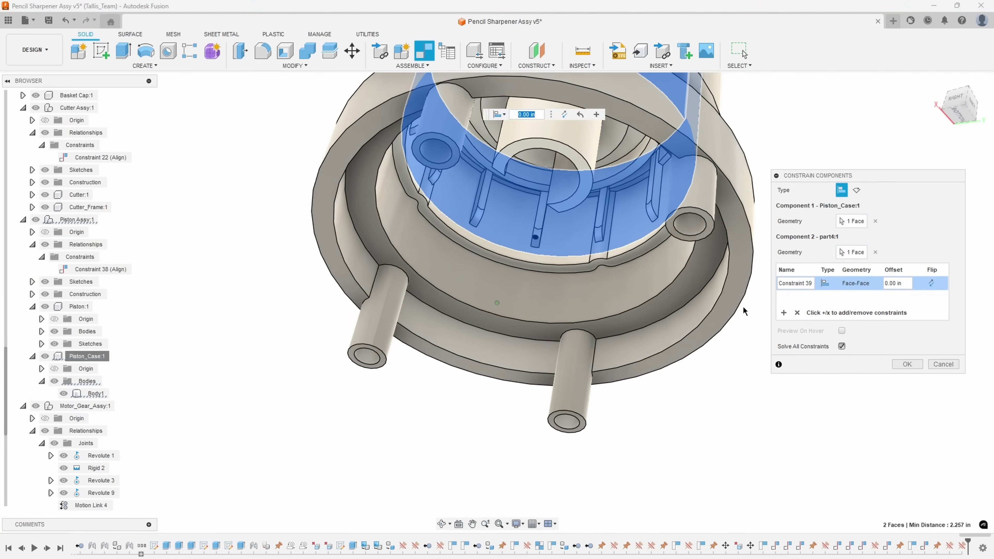
click(784, 314)
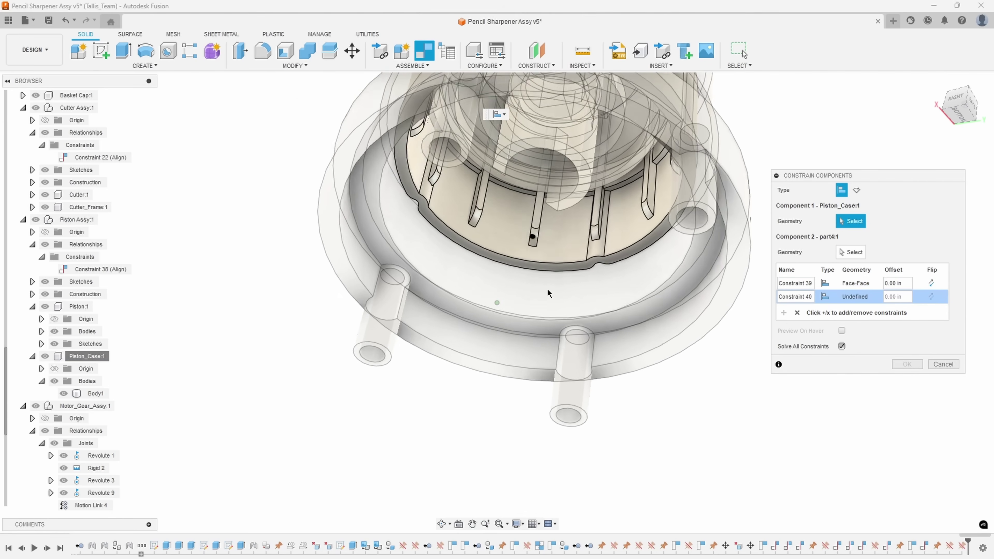
click(524, 259)
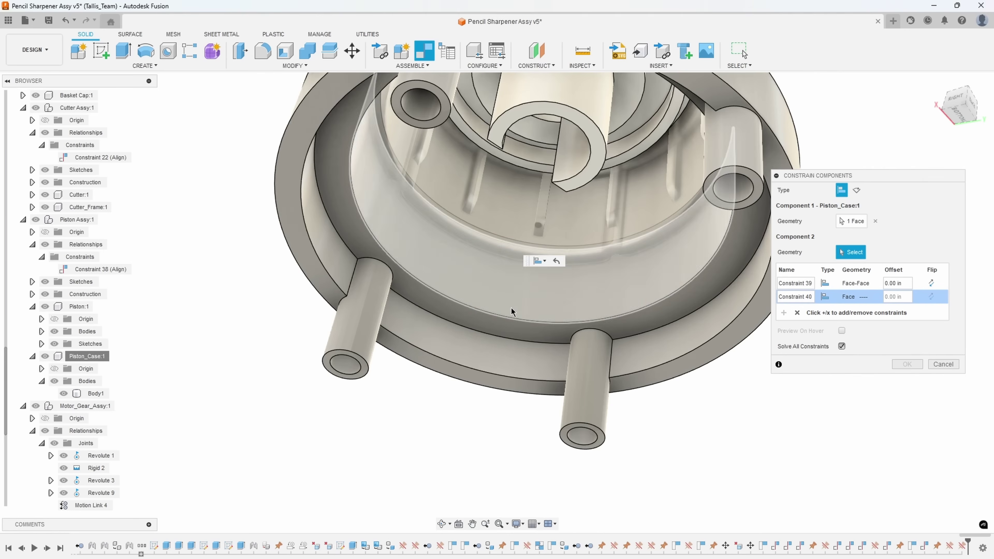
click(445, 312)
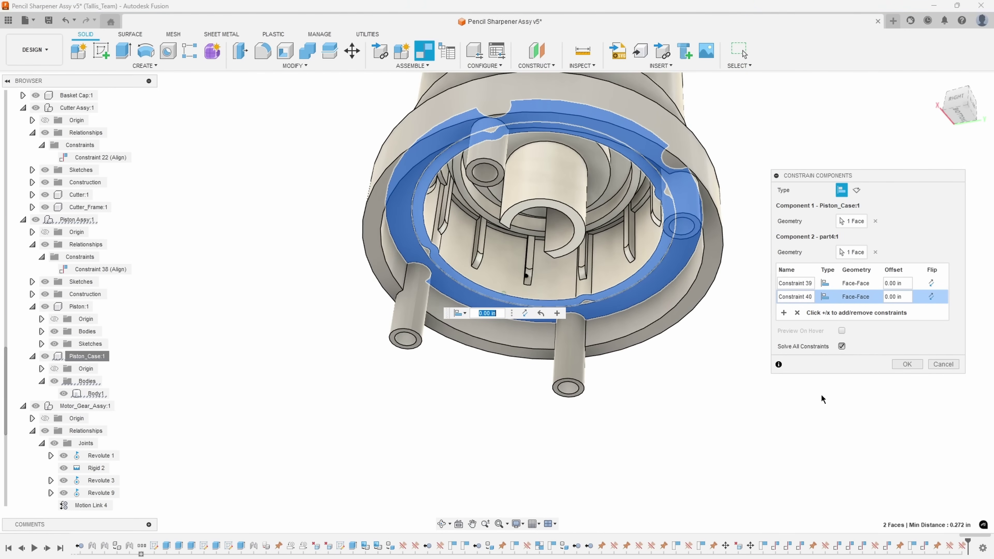
click(906, 365)
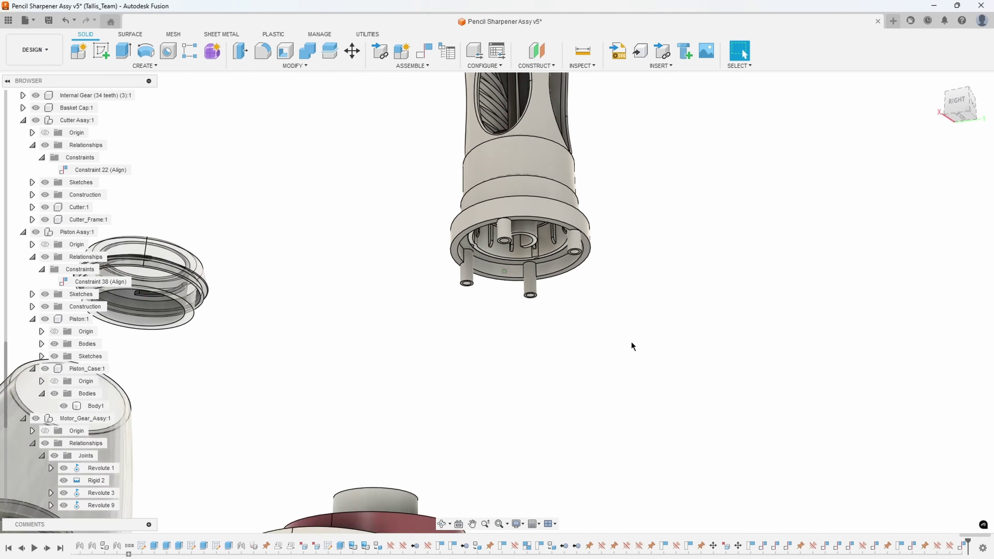
Step: Align a circular edge on one of part4's posts with the matching hole edge in the Gear Housing at 0.00 in offset
click(424, 51)
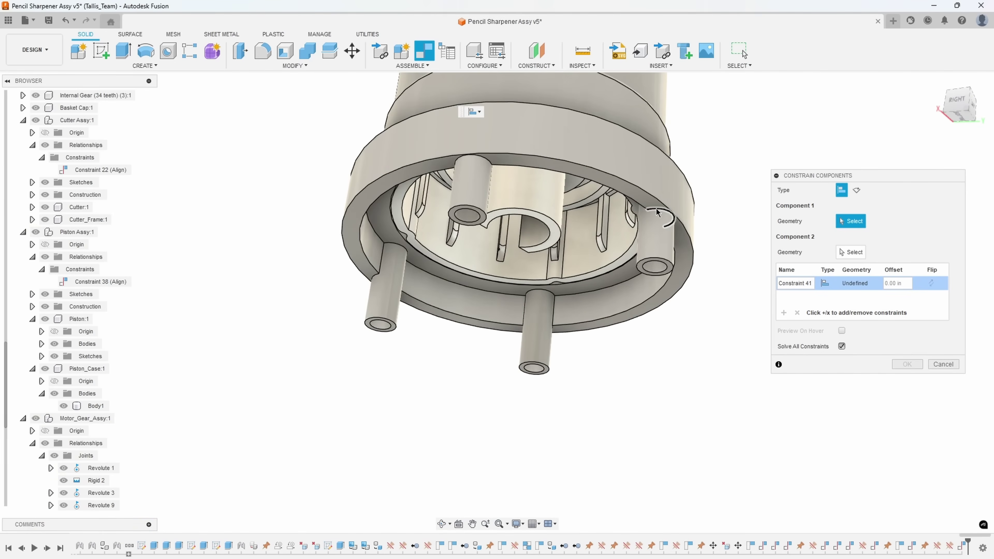
click(657, 213)
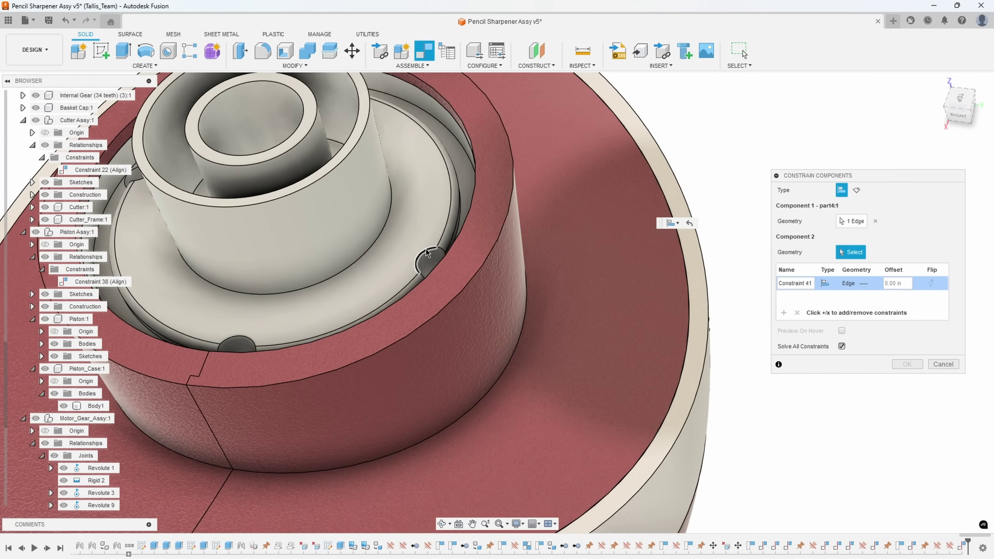
click(426, 249)
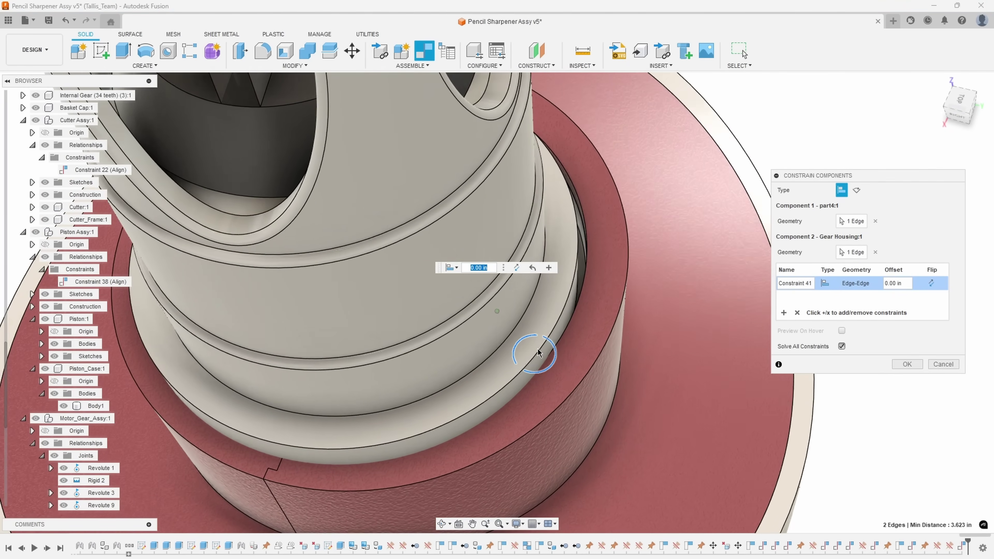
shift+middle_drag(538, 352, 788, 318)
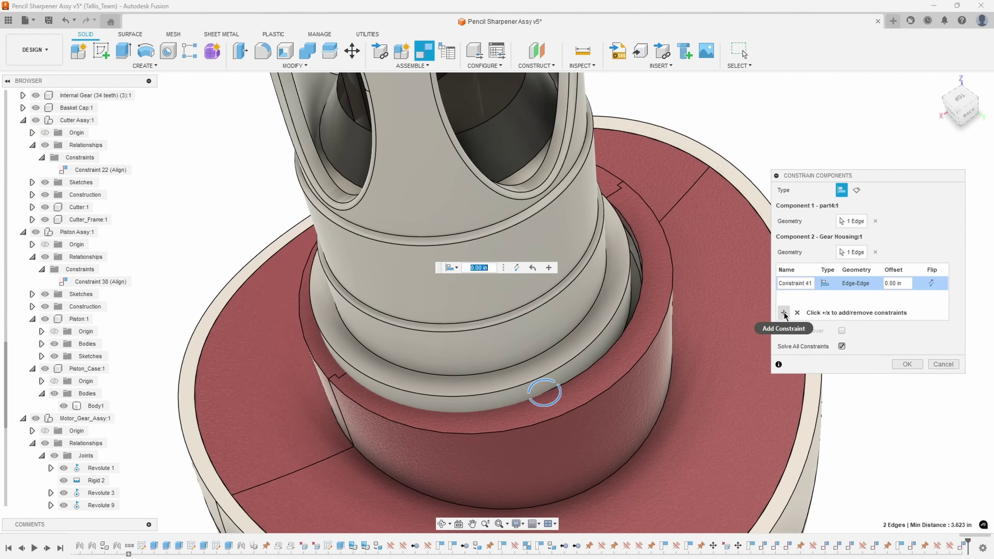
Step: Add a second constraint aligning the cylindrical face of another part4 post with the matching Gear Housing hole face at 0.00 in offset
click(784, 313)
shift+middle_drag(506, 303, 587, 80)
shift+middle_drag(442, 271, 441, 217)
scroll(463, 240, up, 3)
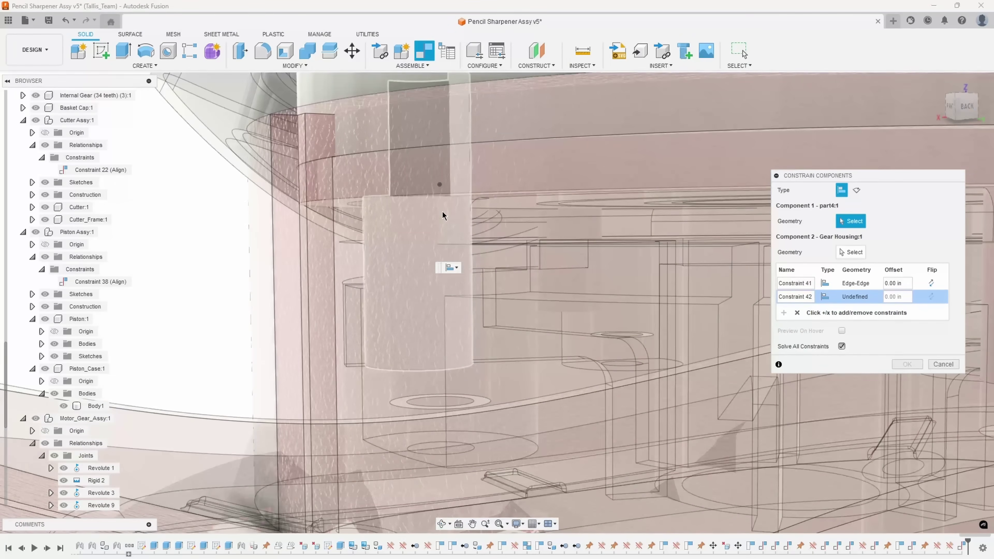
click(448, 209)
shift+middle_drag(488, 388, 490, 345)
scroll(489, 345, up, 2)
click(490, 348)
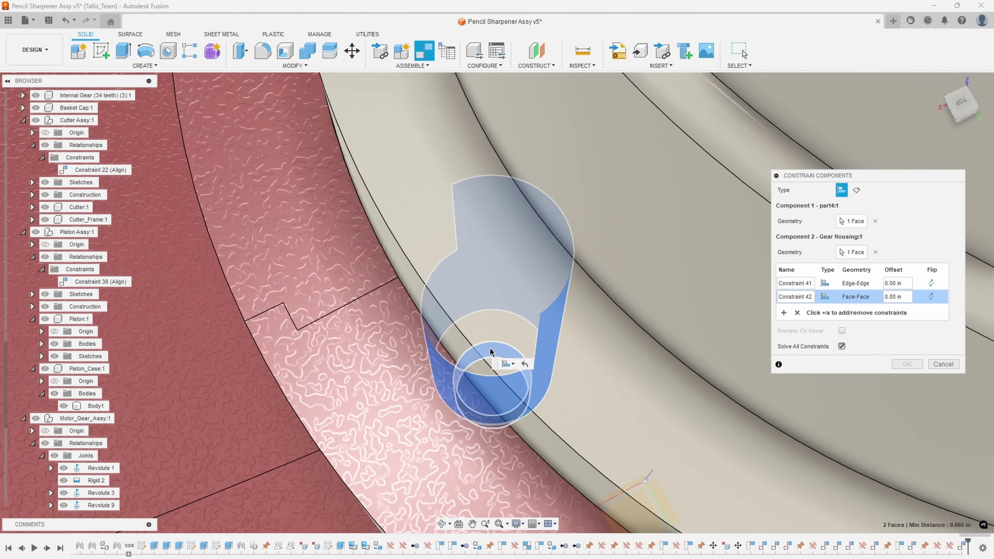
scroll(499, 294, down, 8)
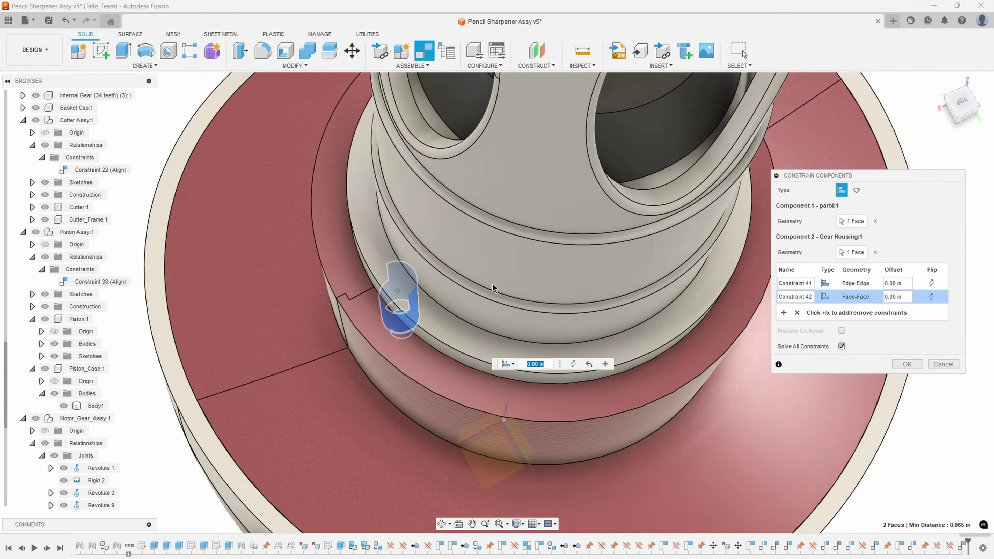
shift+middle_drag(493, 283, 524, 392)
shift+middle_drag(459, 339, 876, 360)
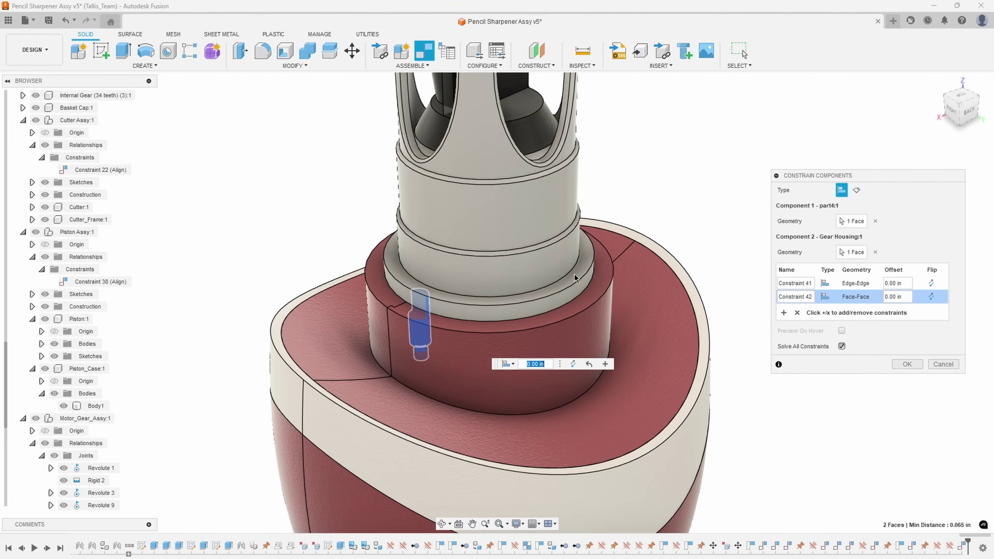
click(907, 365)
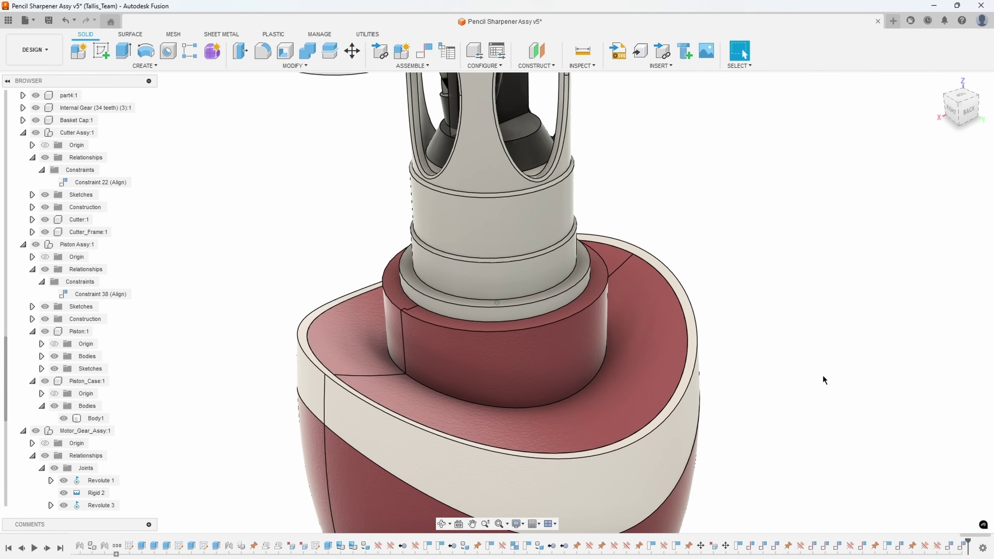
Step: Try to align the vertex at the Basket's lower seam with the seam vertex on the Mid ring's rim at 0.00 in offset
scroll(756, 353, down, 5)
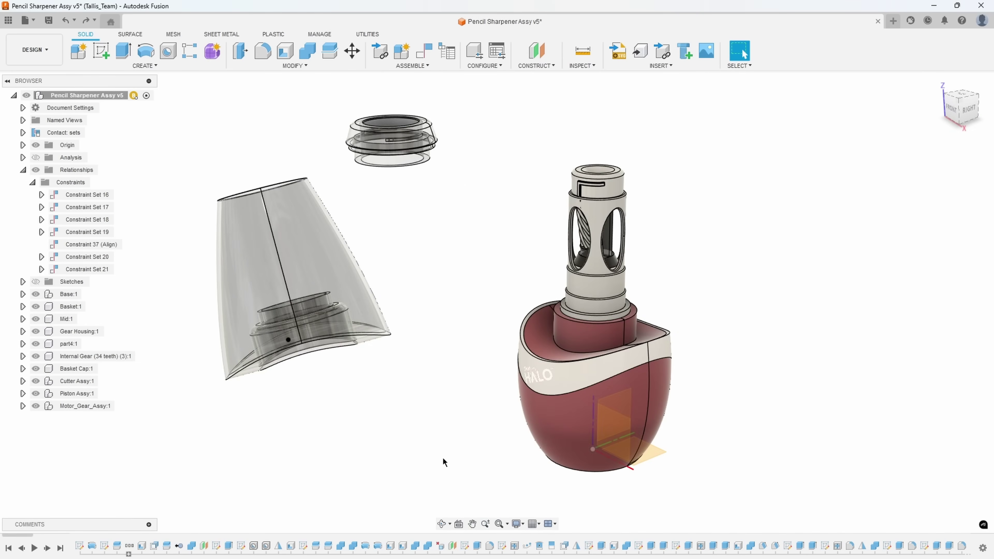
click(320, 246)
click(418, 278)
scroll(457, 370, up, 3)
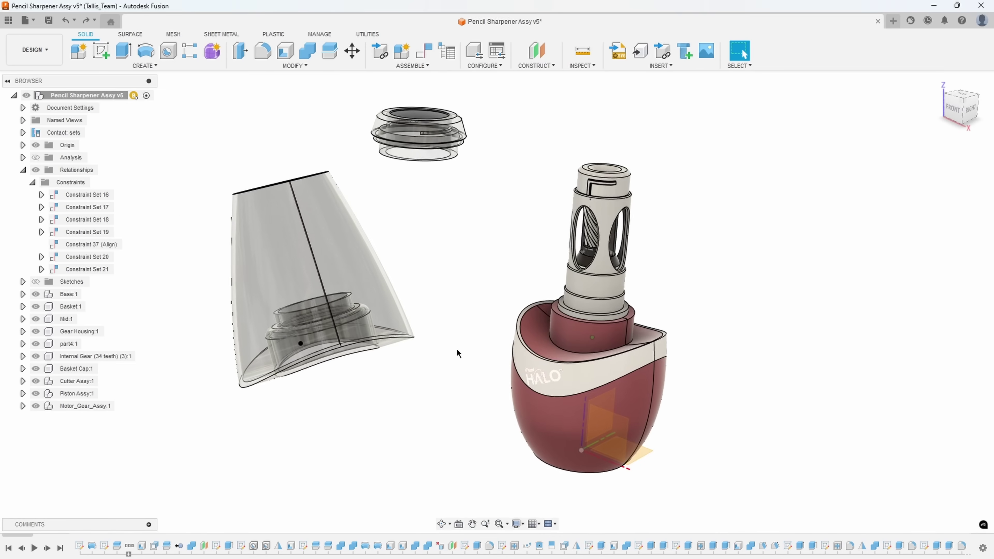
click(423, 51)
scroll(401, 377, up, 6)
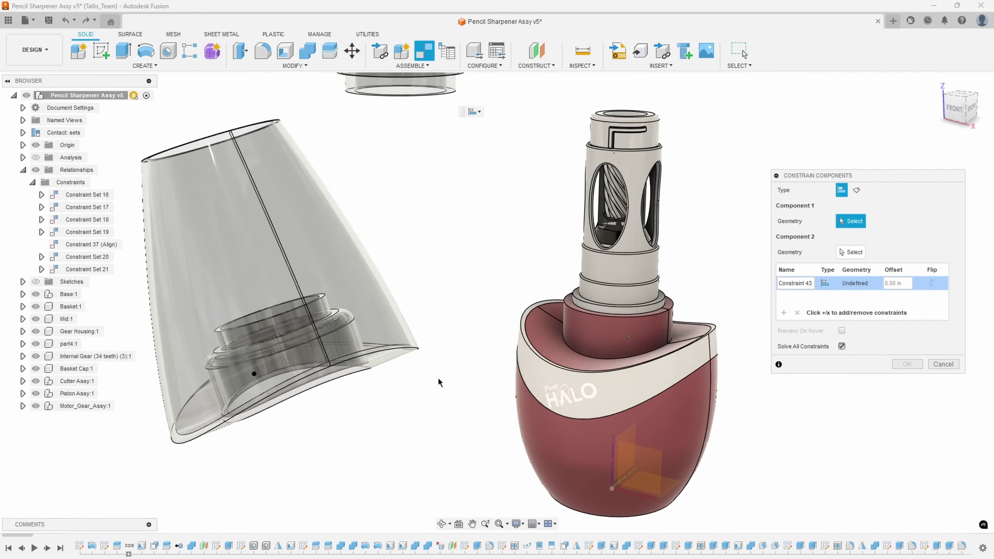
scroll(504, 376, up, 3)
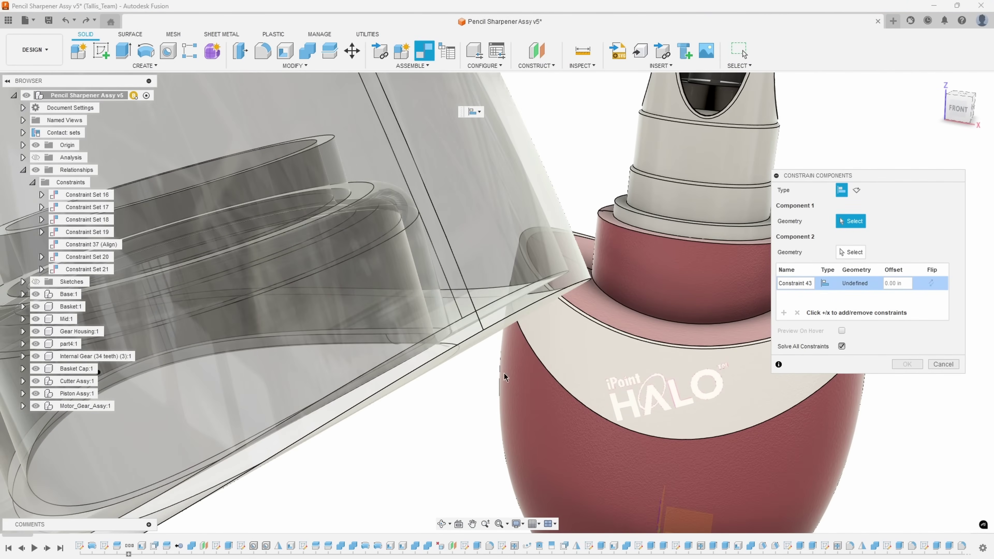
click(488, 334)
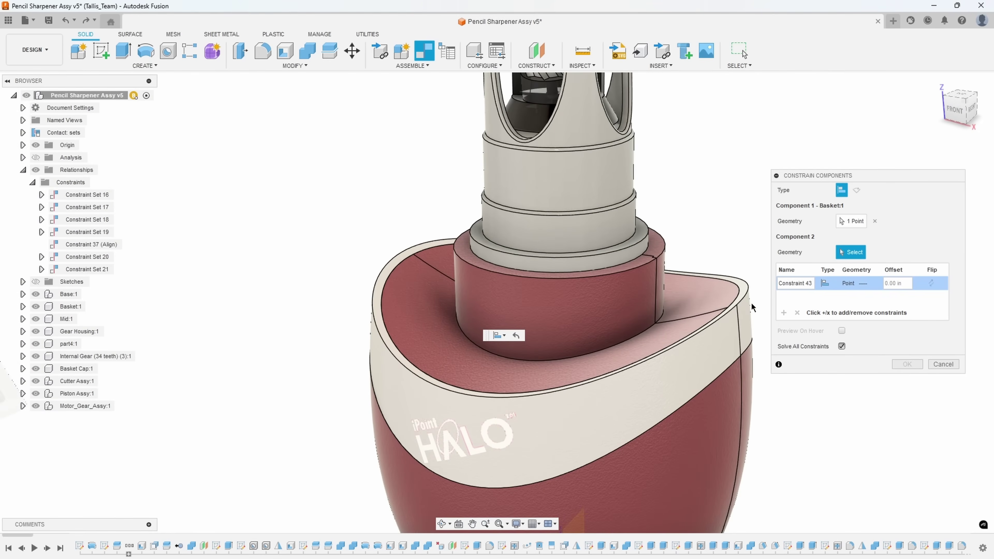
click(738, 309)
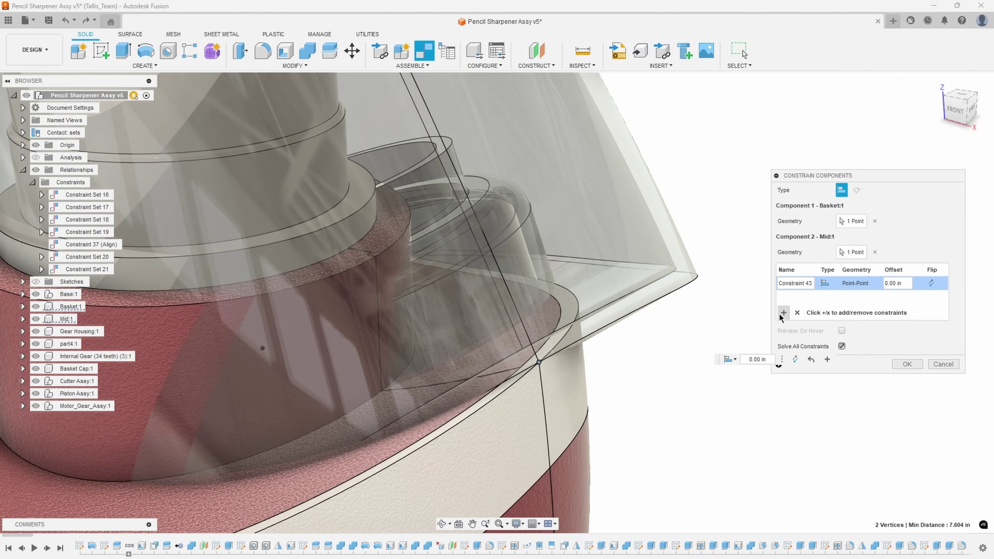
Step: Try to add a second point-to-point alignment between the Basket and the Mid ring's rim at 0.00 in offset, and discard both constraints
click(784, 313)
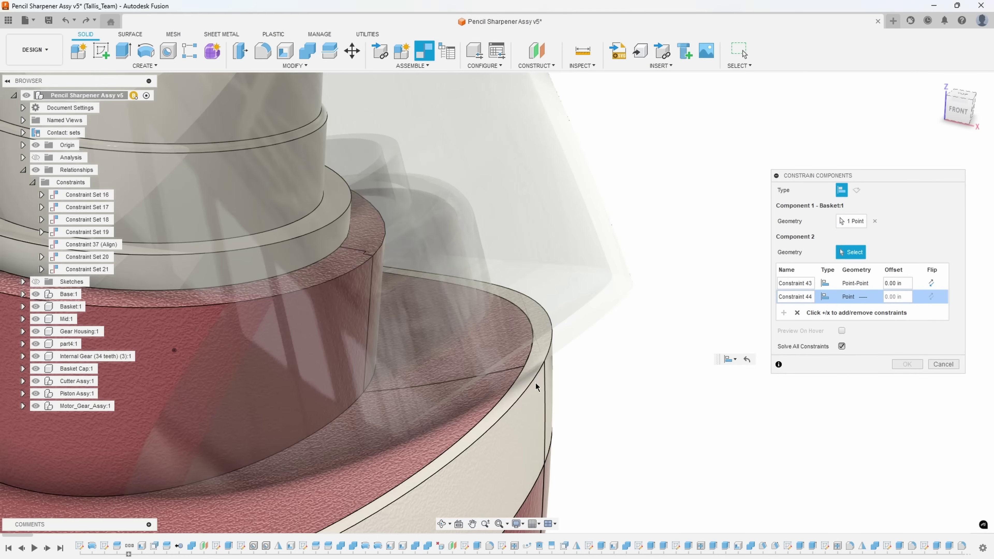
click(536, 386)
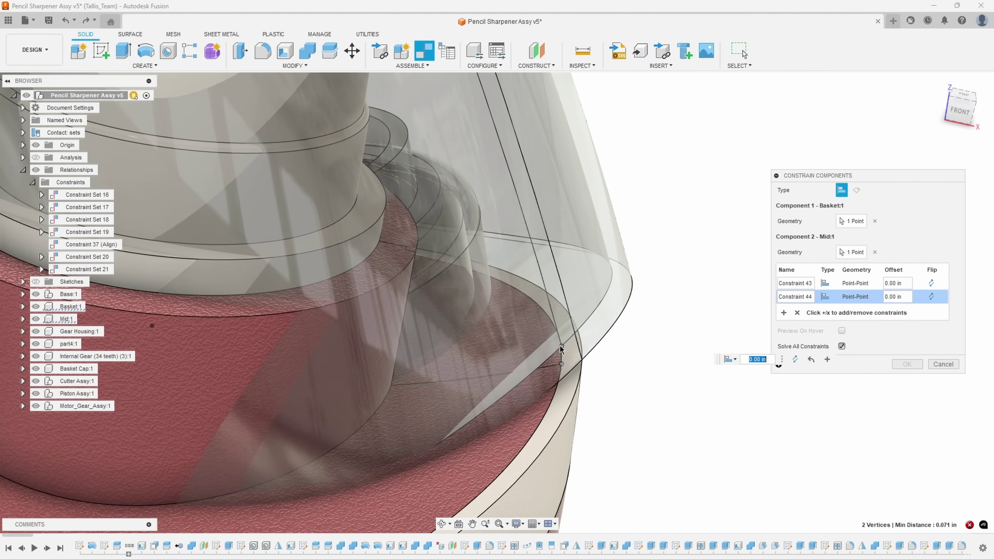
scroll(564, 357, down, 5)
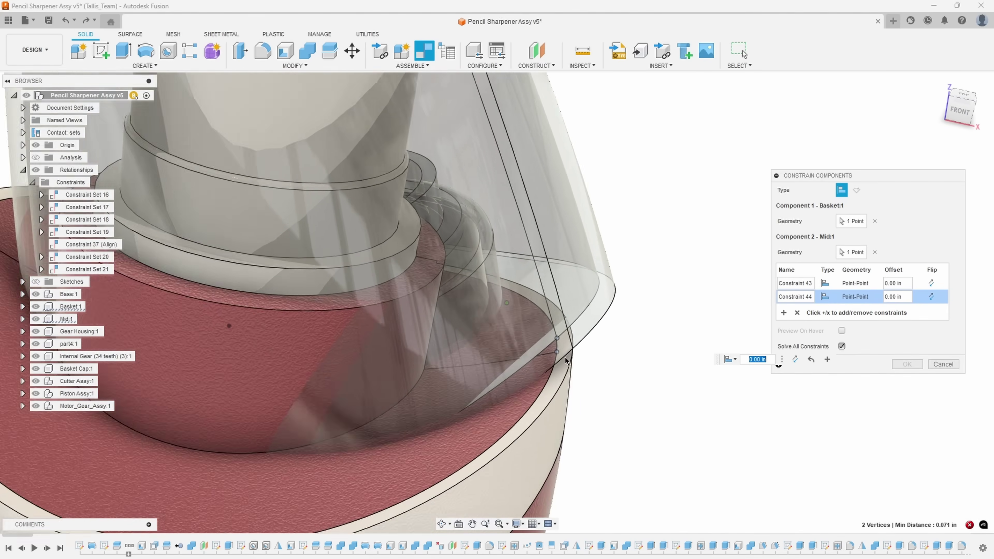
mouse_move(560, 361)
shift+middle_down()
mouse_move(593, 315)
mouse_move(551, 272)
shift+middle_up()
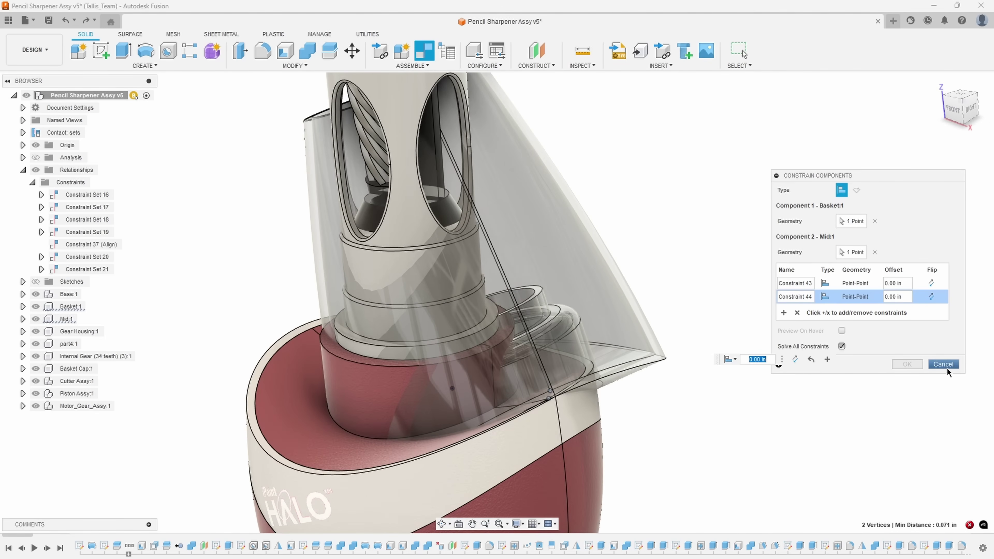
click(947, 365)
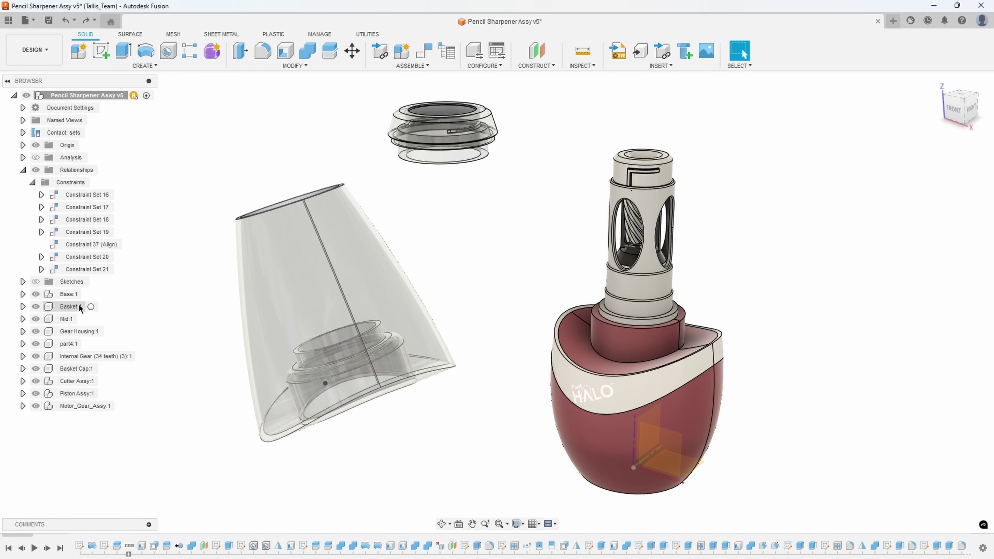
Step: Activate the Basket and create a plane through three points: two seam vertices on its upper rim and the seam vertex on its lower edge
click(94, 307)
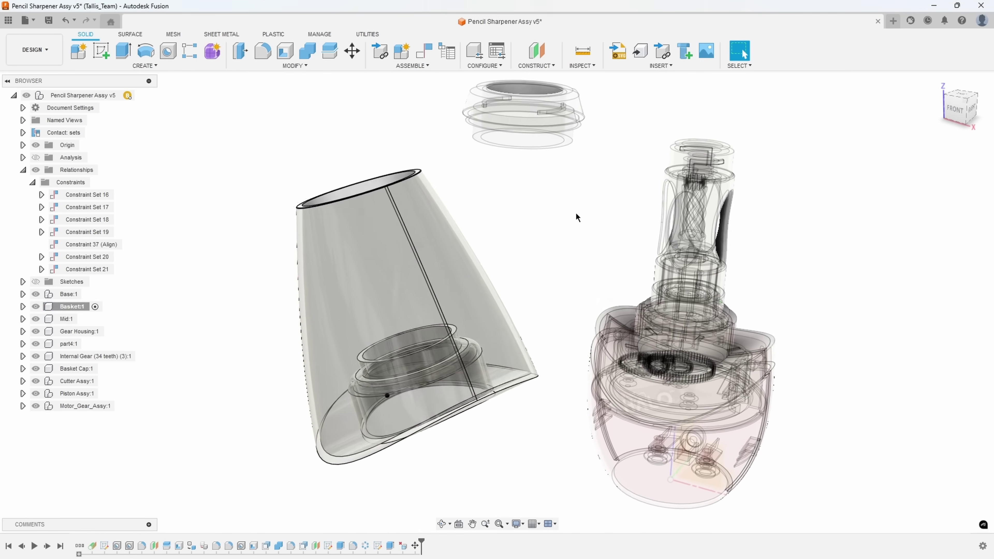
click(554, 67)
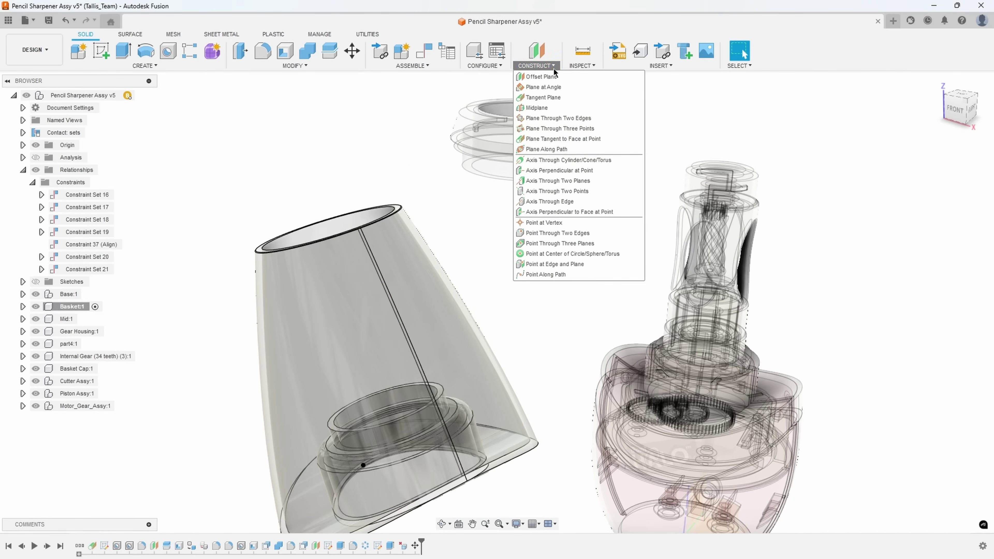
click(575, 133)
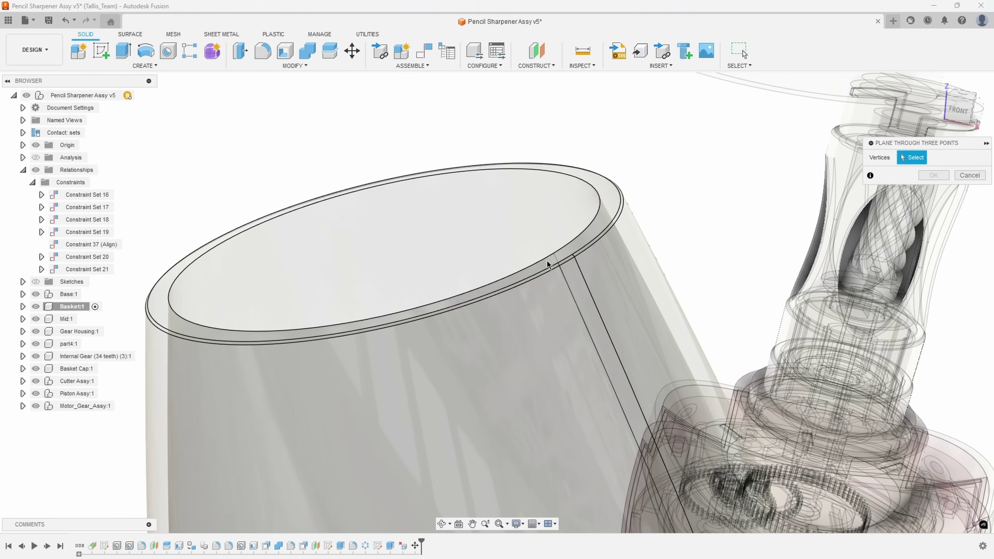
click(567, 261)
shift+middle_drag(567, 261, 468, 402)
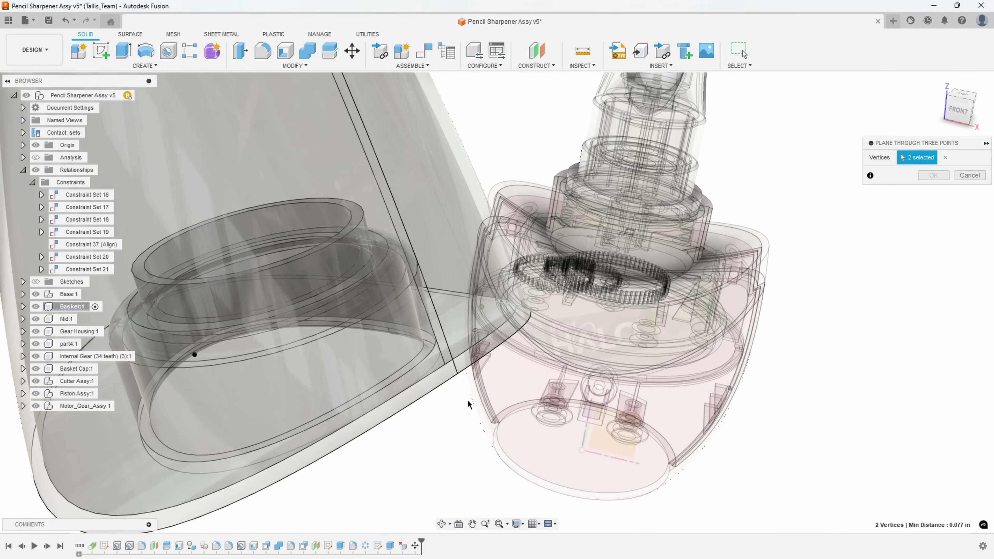
click(458, 373)
scroll(484, 400, down, 3)
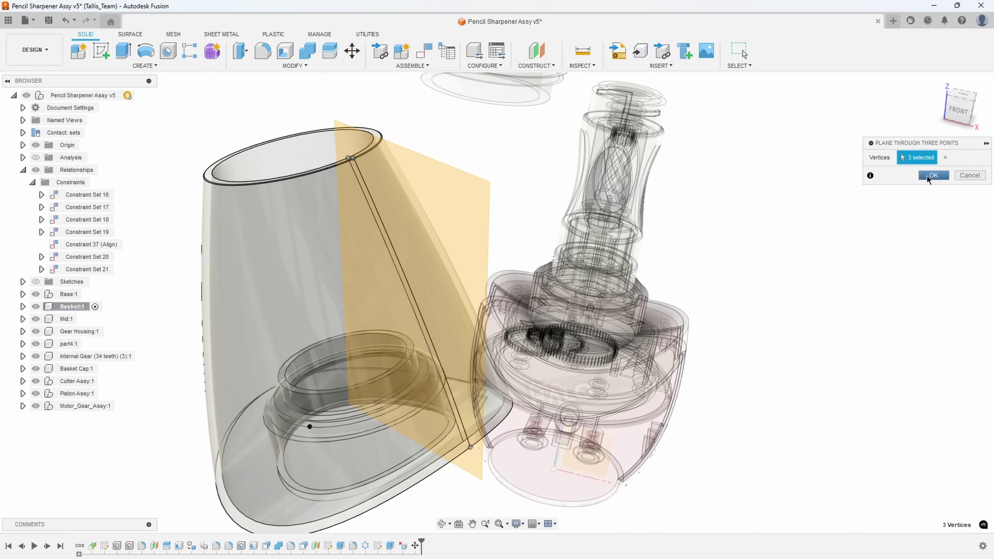
scroll(536, 209, down, 1)
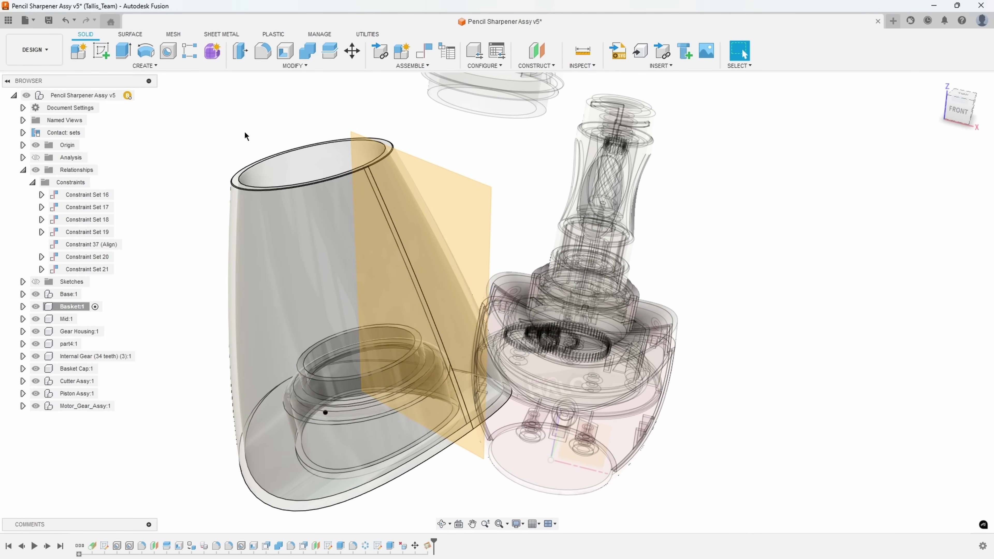
Step: Reactivate the top-level assembly and align the Basket's inner cylindrical face with the Base's upper cylindrical face at 0.00 in offset
click(141, 95)
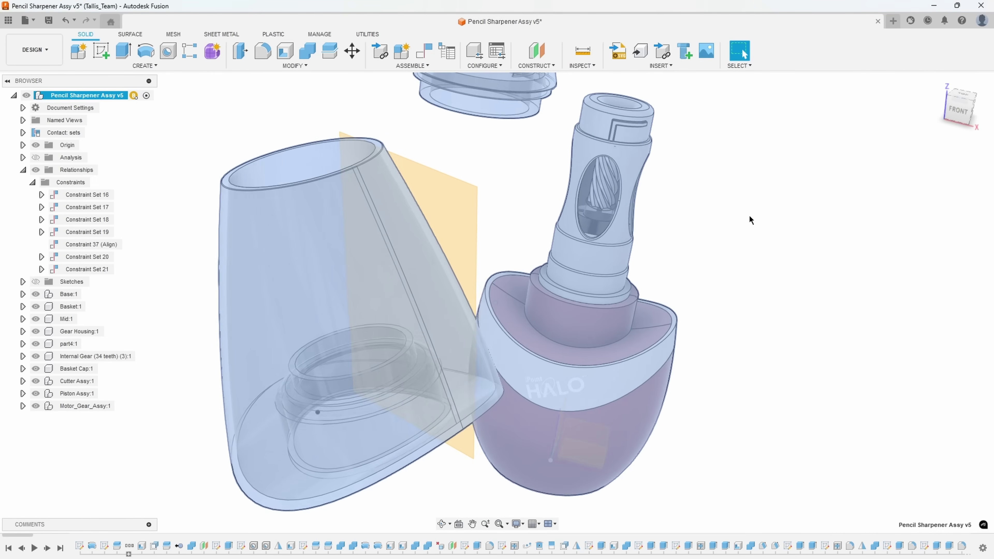
click(749, 216)
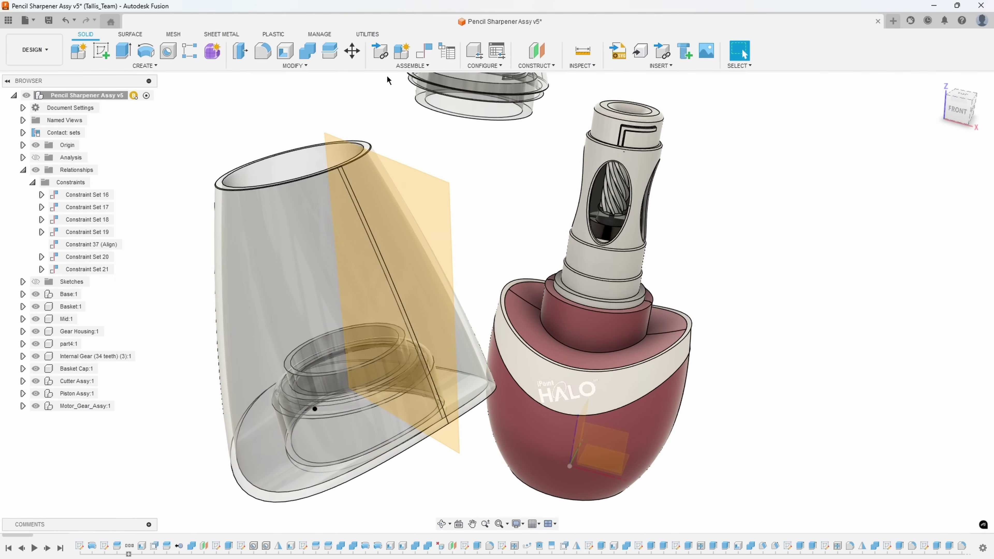
click(424, 51)
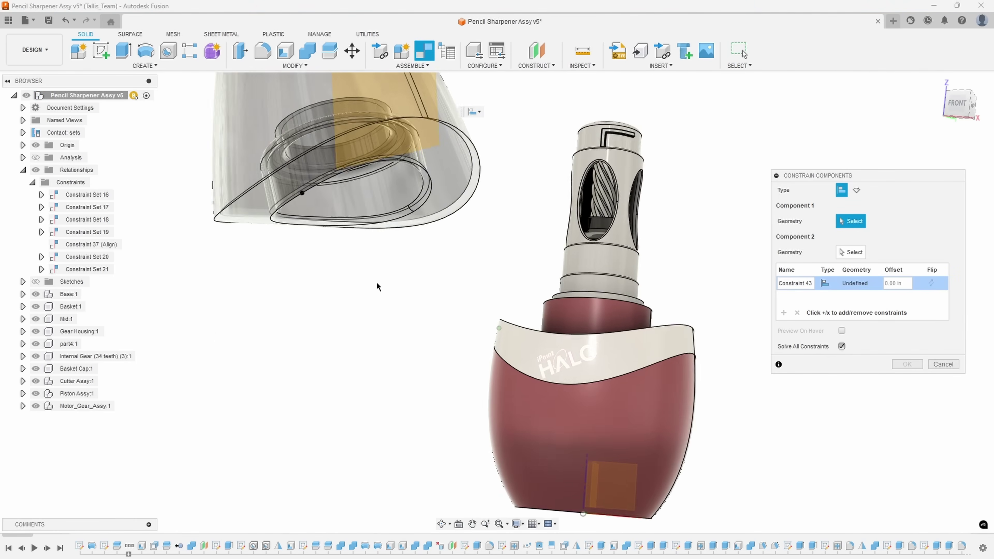
click(373, 200)
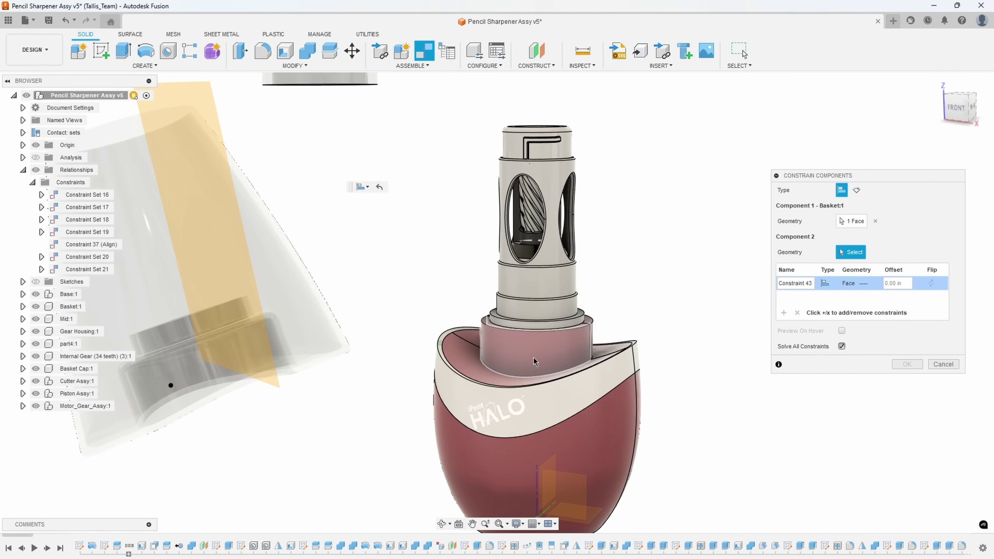
click(537, 351)
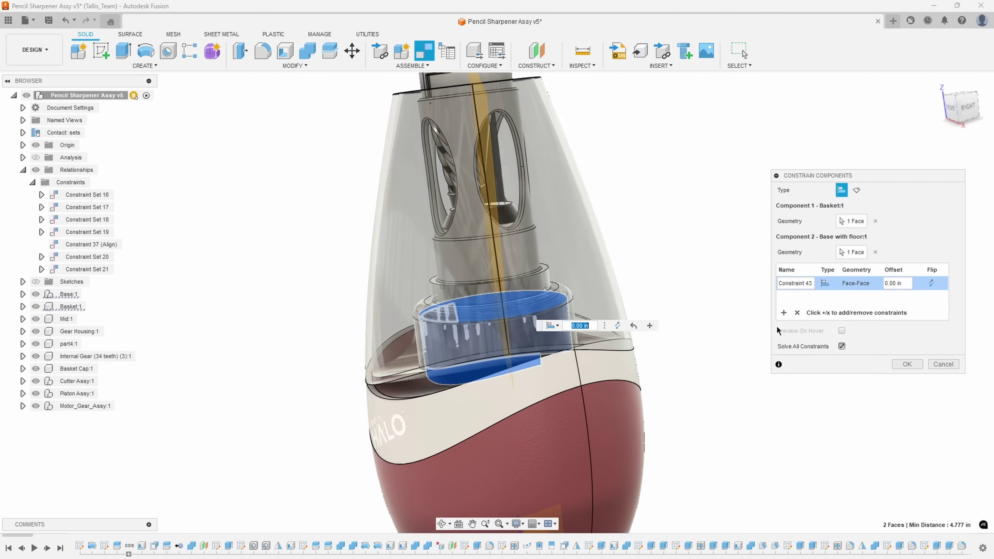
Step: Add a second constraint aligning the Basket's construction plane with the assembly's vertical origin plane at 0.00 in offset
click(784, 313)
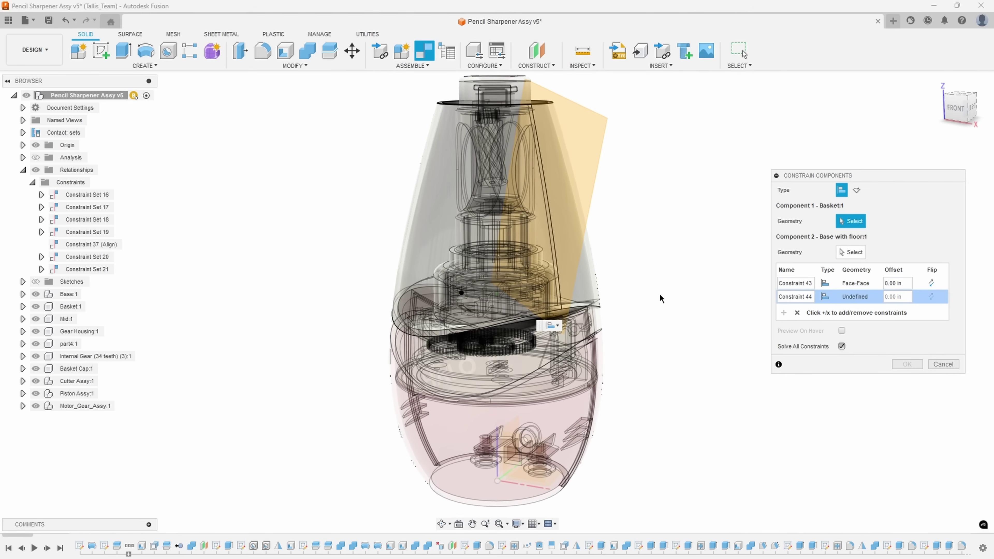
click(581, 146)
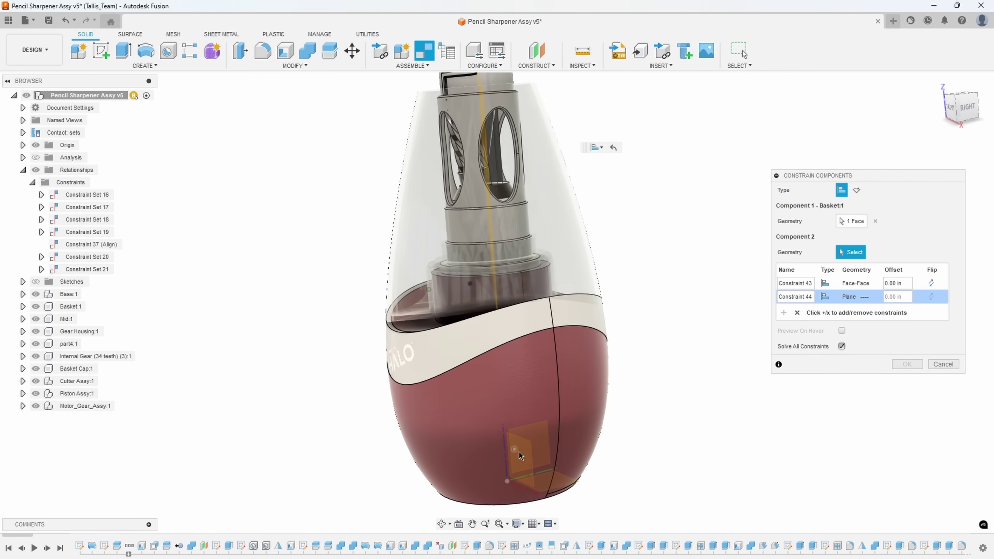
click(525, 462)
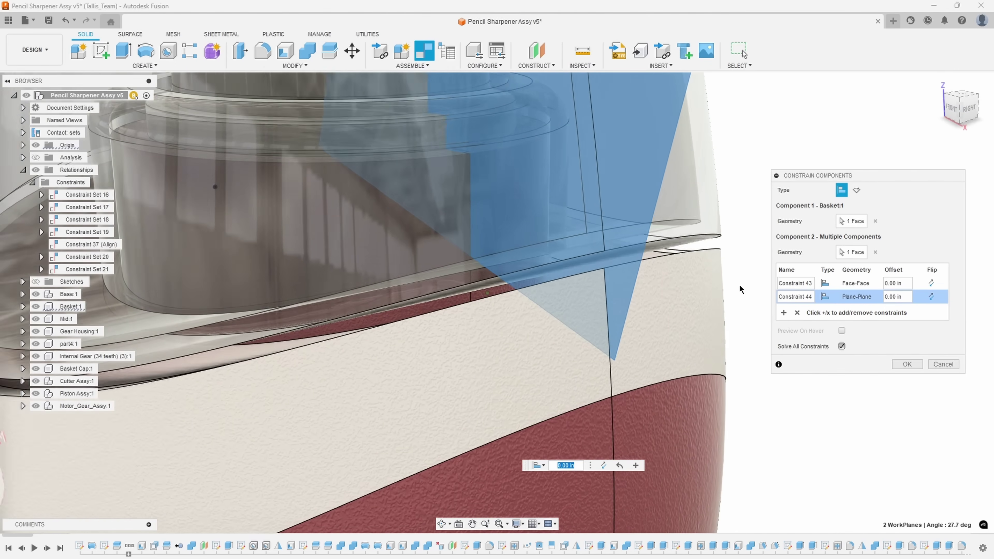
Step: Add a third constraint aligning the Basket's lower seam vertex with the Mid ring's rim seam vertex at 0.00 in offset, and apply the set
click(784, 313)
click(601, 269)
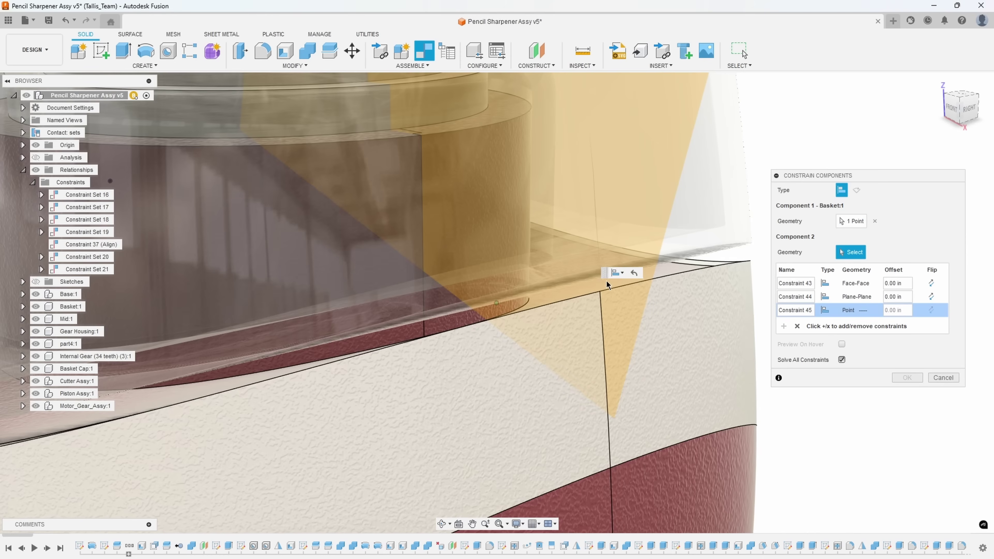
click(592, 313)
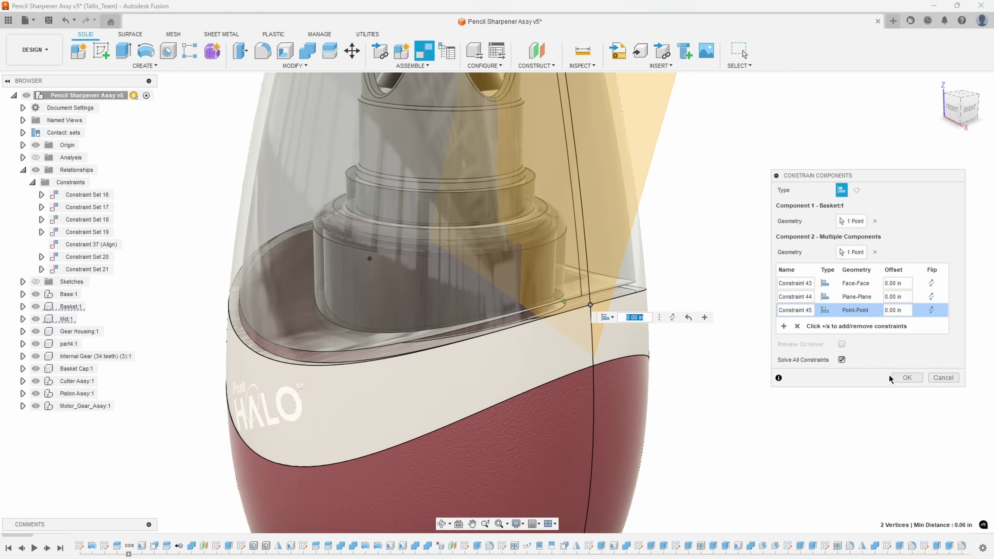
click(907, 378)
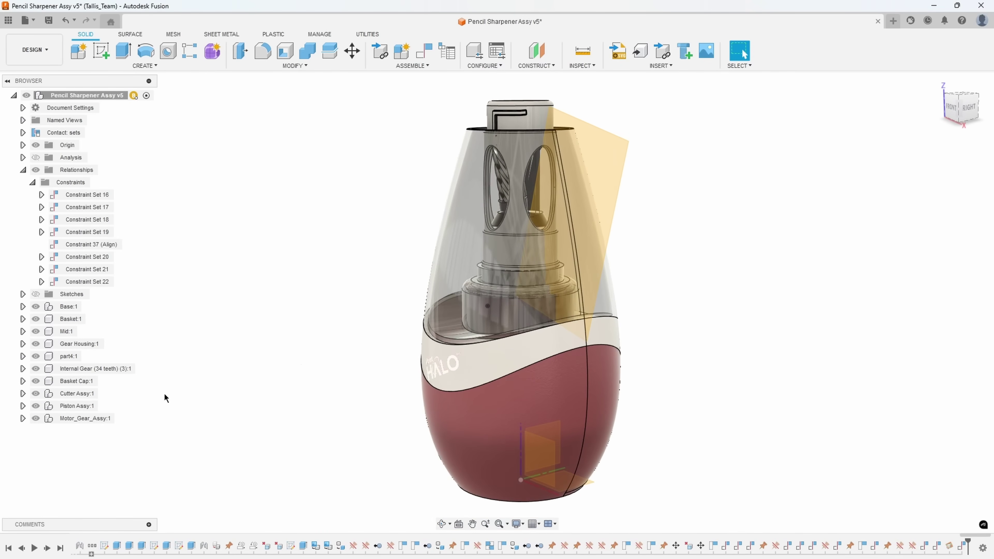
Step: Hide the Basket's construction geometry
click(555, 198)
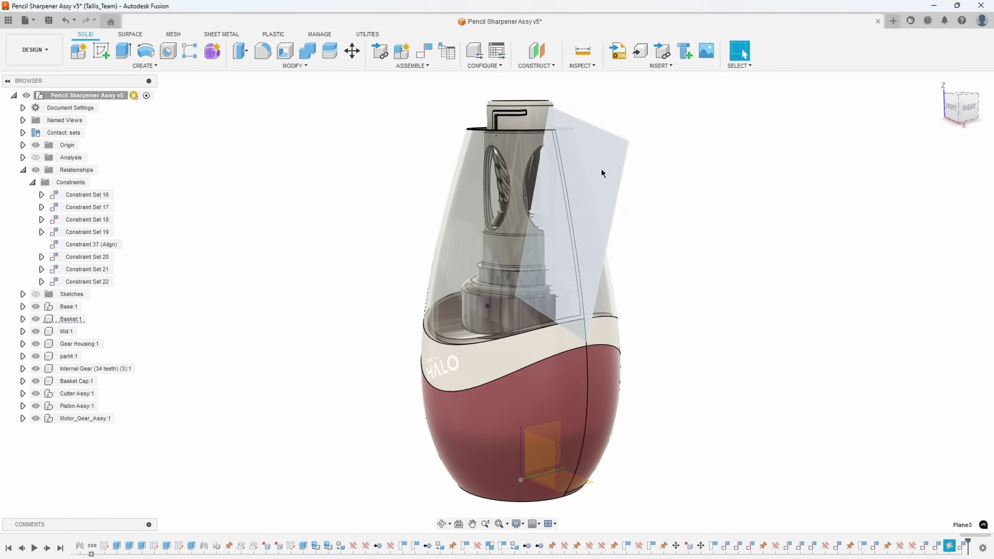
click(23, 319)
click(43, 369)
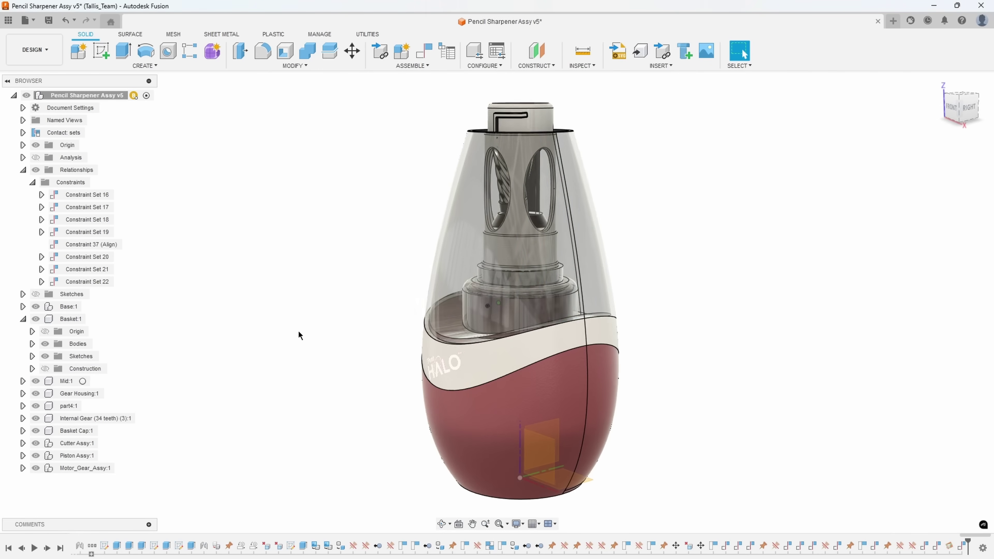
Step: Align the lower cylindrical face of the Basket Cap with the cylindrical face at the top of part4 at 0.00 in offset
middle_drag(339, 113, 322, 140)
scroll(323, 140, up, 2)
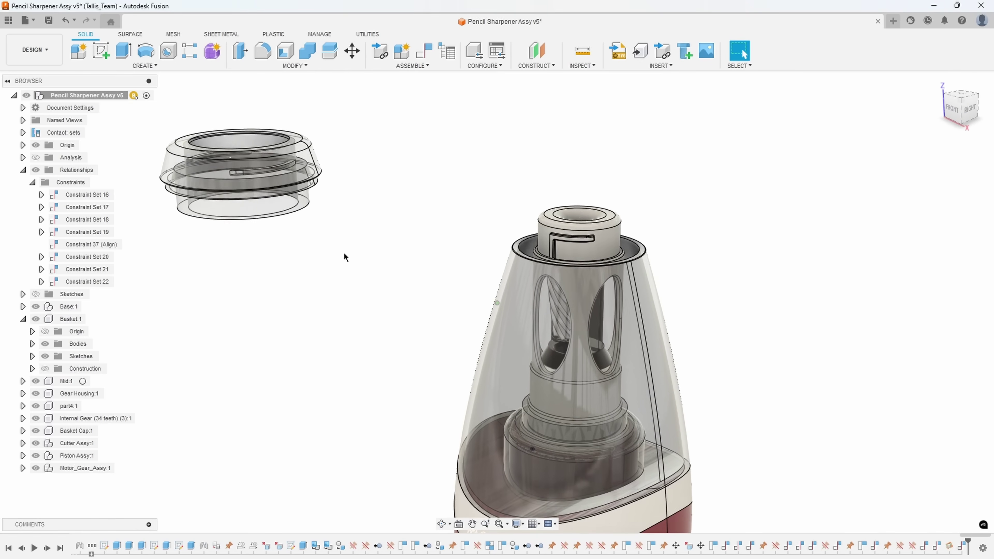
shift+middle_drag(351, 237, 315, 229)
middle_drag(371, 106, 402, 145)
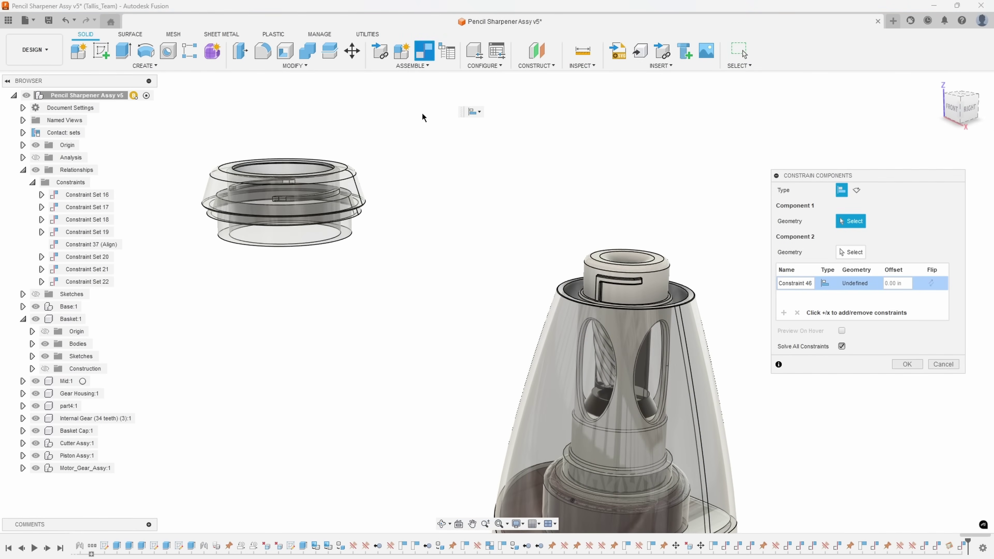
click(424, 50)
scroll(385, 273, up, 2)
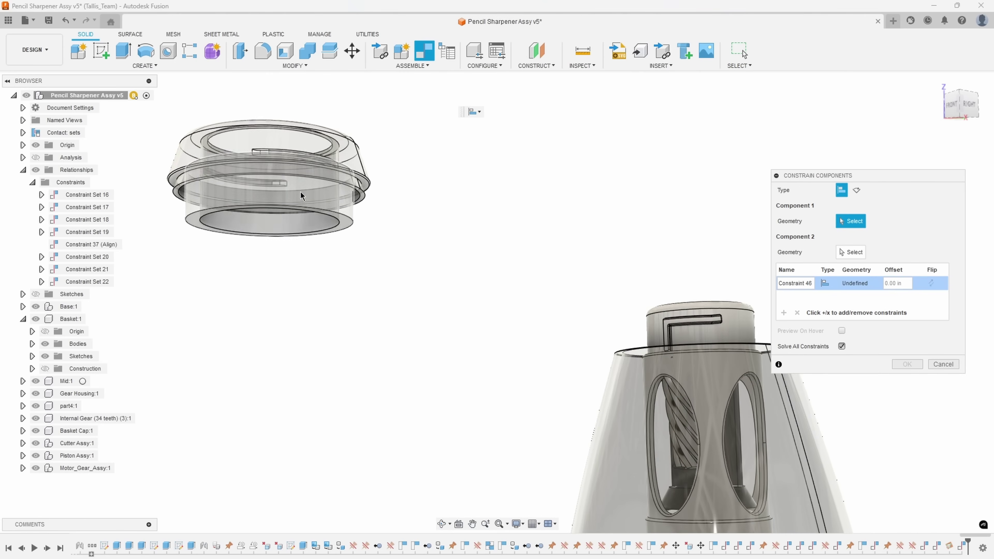
click(311, 205)
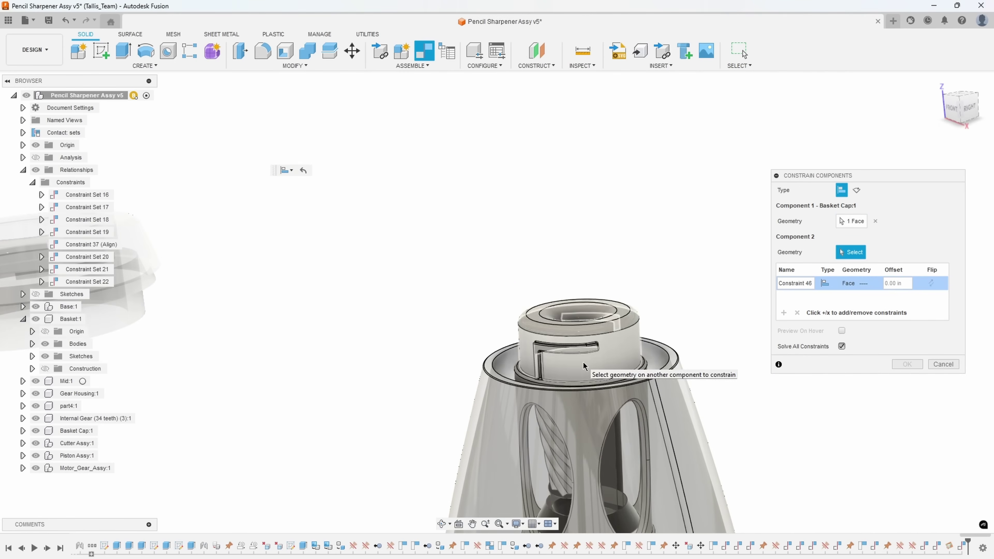
click(552, 353)
Step: Add a second constraint aligning the Basket Cap's annular flange face with the Basket's top rim face at 0.00 in offset, and apply both
click(692, 342)
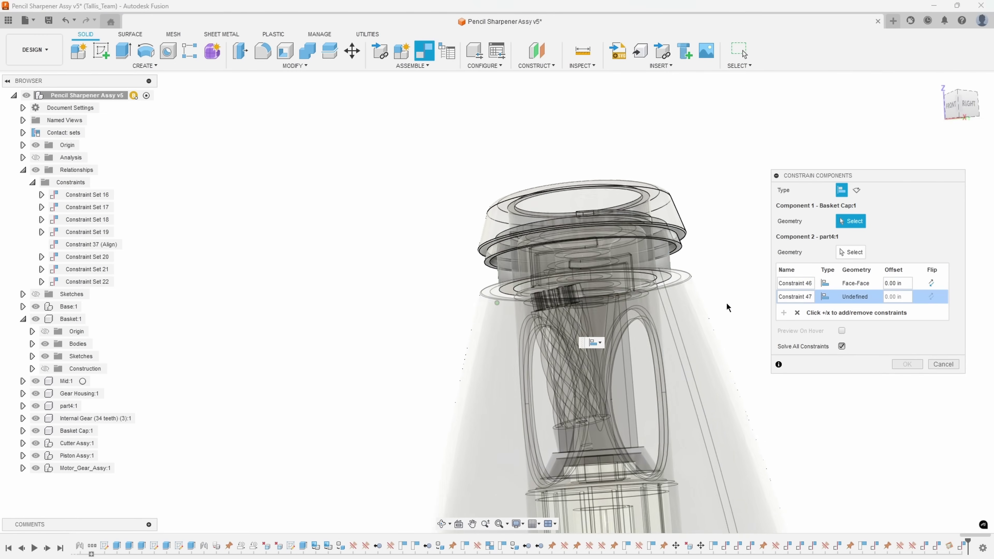
scroll(460, 220, up, 5)
click(460, 217)
shift+middle_drag(459, 217, 437, 317)
click(441, 300)
scroll(676, 409, down, 5)
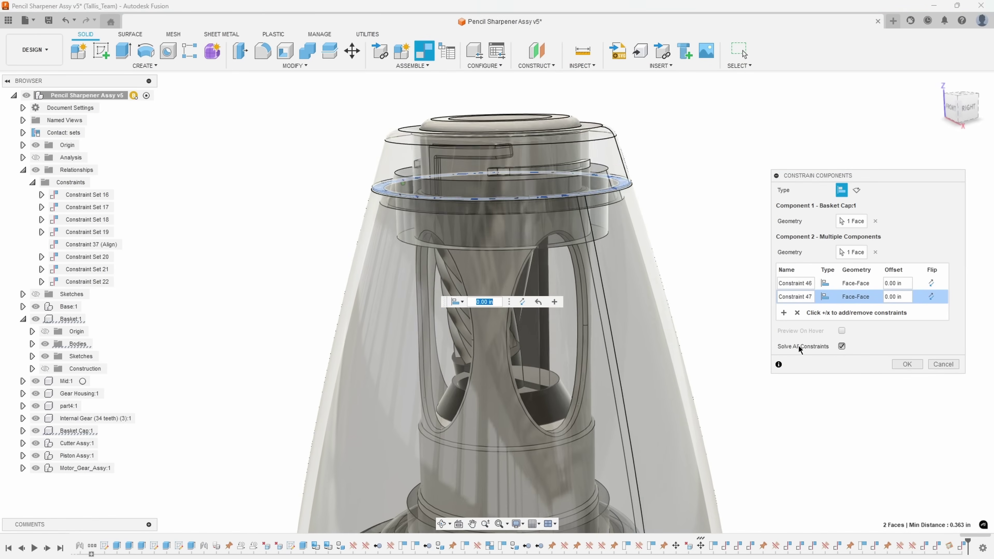
click(907, 364)
Step: Capture the current position of the assembled components
scroll(591, 282, down, 3)
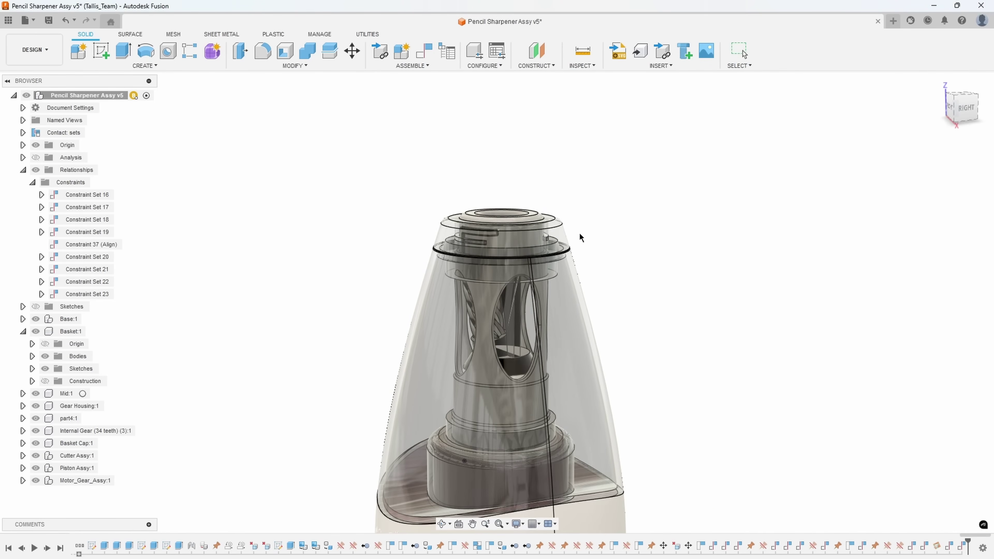
scroll(564, 238, down, 5)
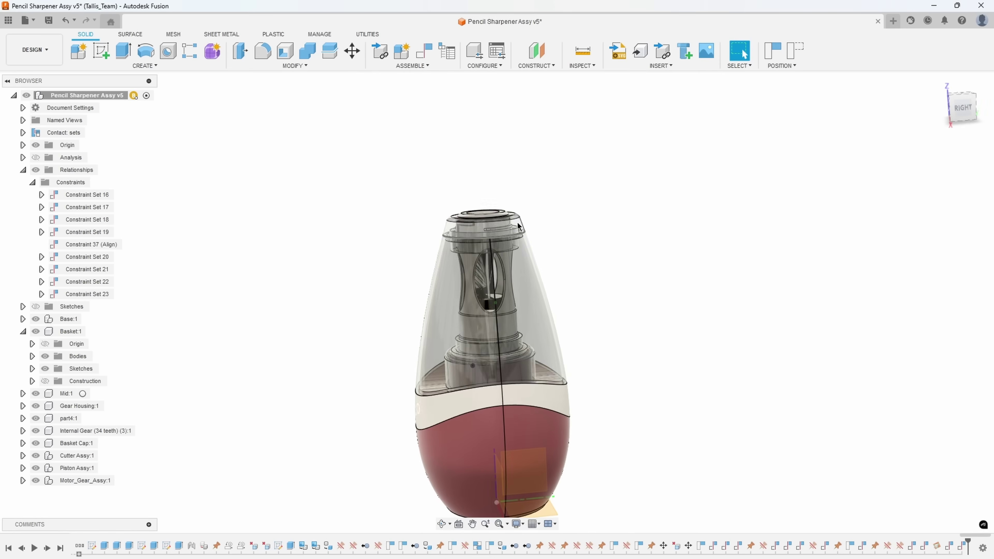
click(774, 48)
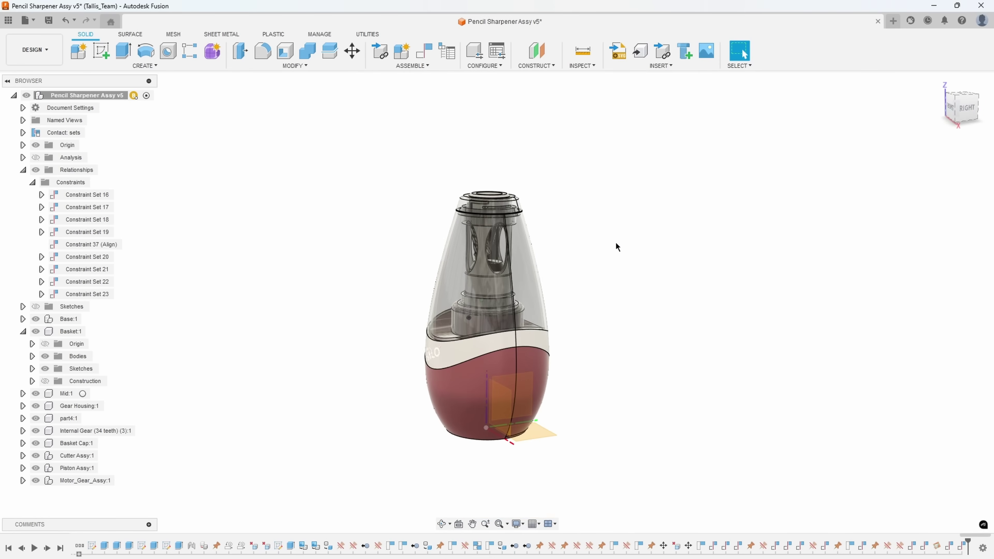
shift+middle_drag(504, 233, 469, 281)
scroll(469, 281, up, 1)
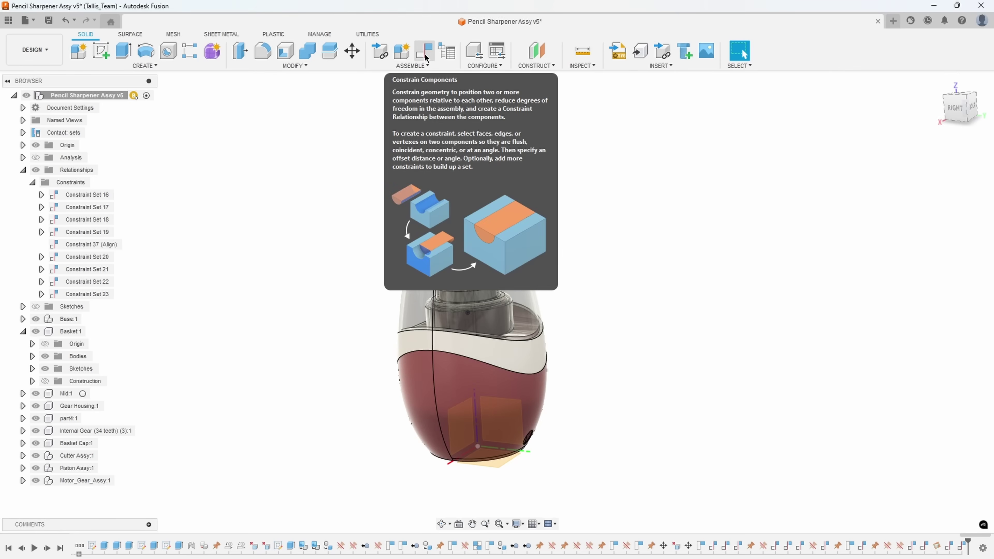
scroll(638, 167, up, 1)
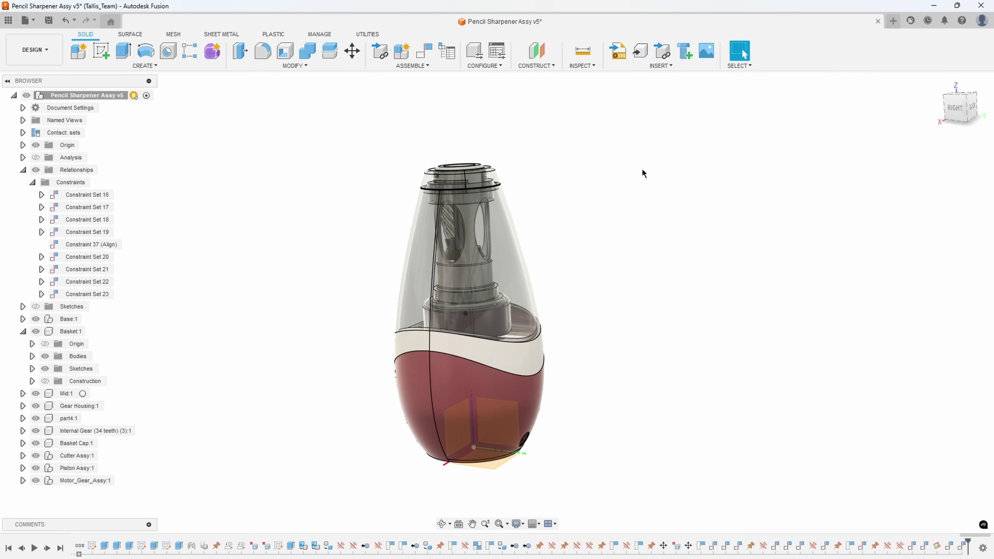